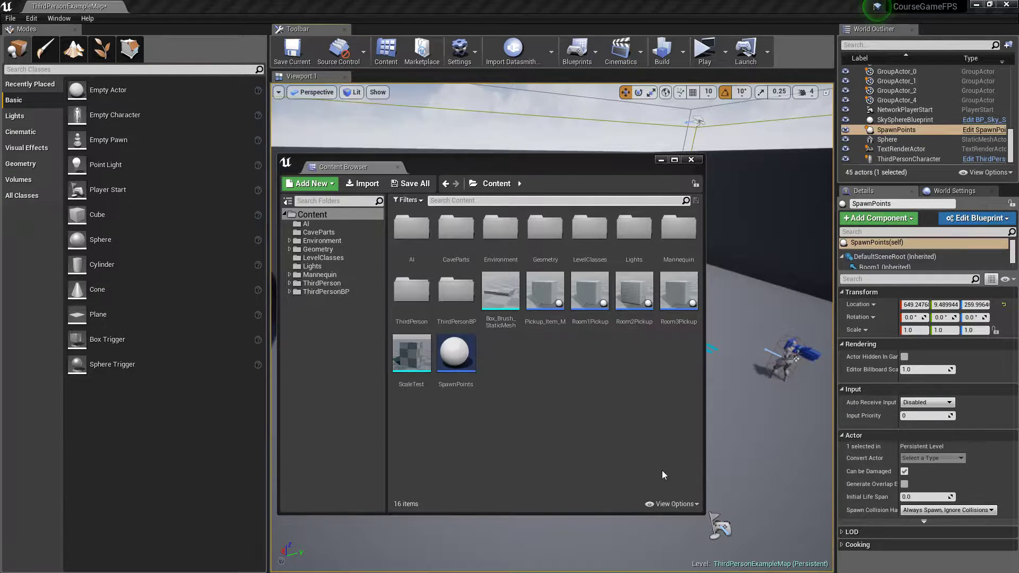
Step: Create a Widget Blueprint named Health_W in the ThirdPersonBP Blueprints folder and open it for editing
click(320, 292)
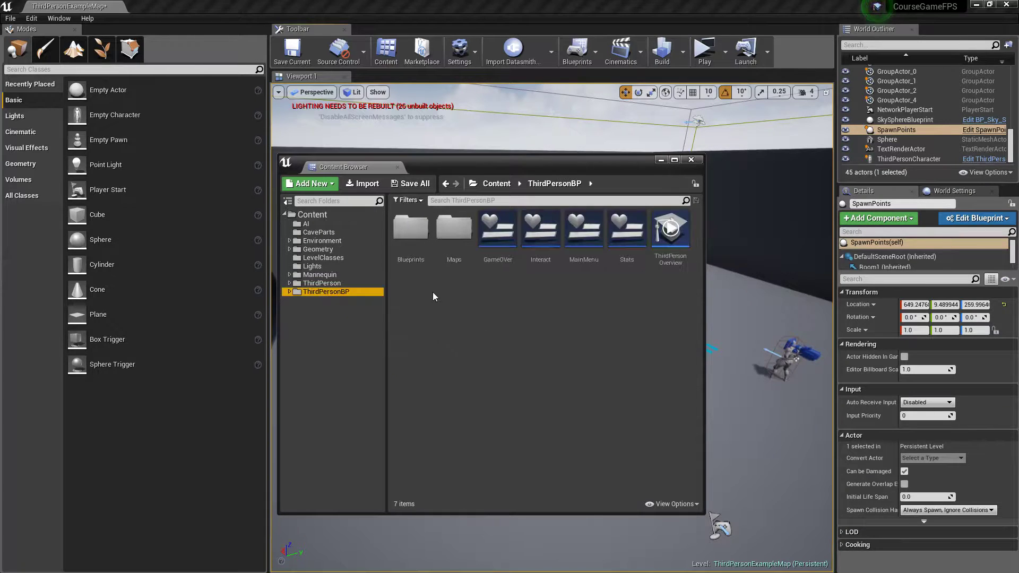
double_click(413, 240)
right_click(526, 261)
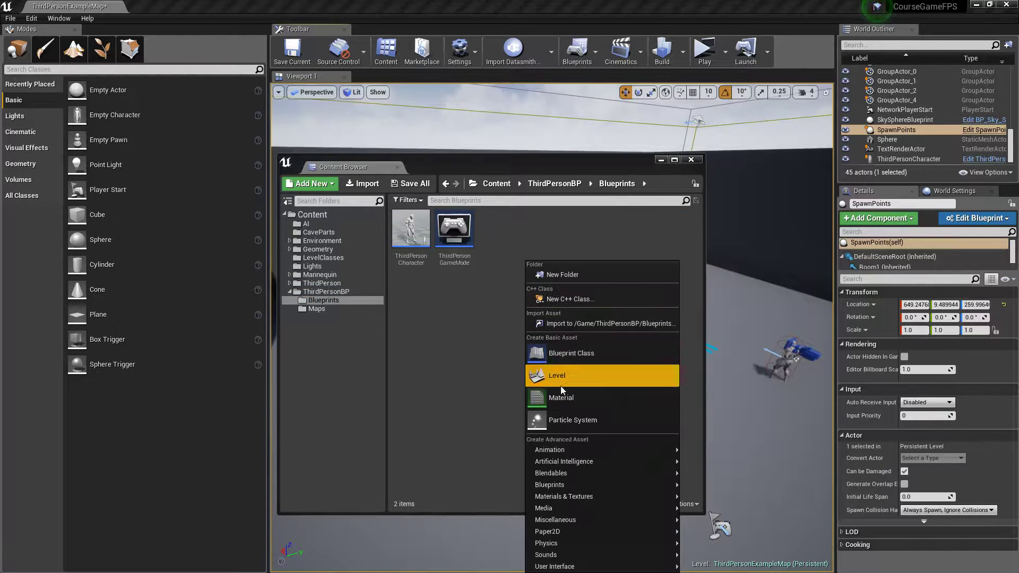
mouse_move(610, 566)
click(711, 556)
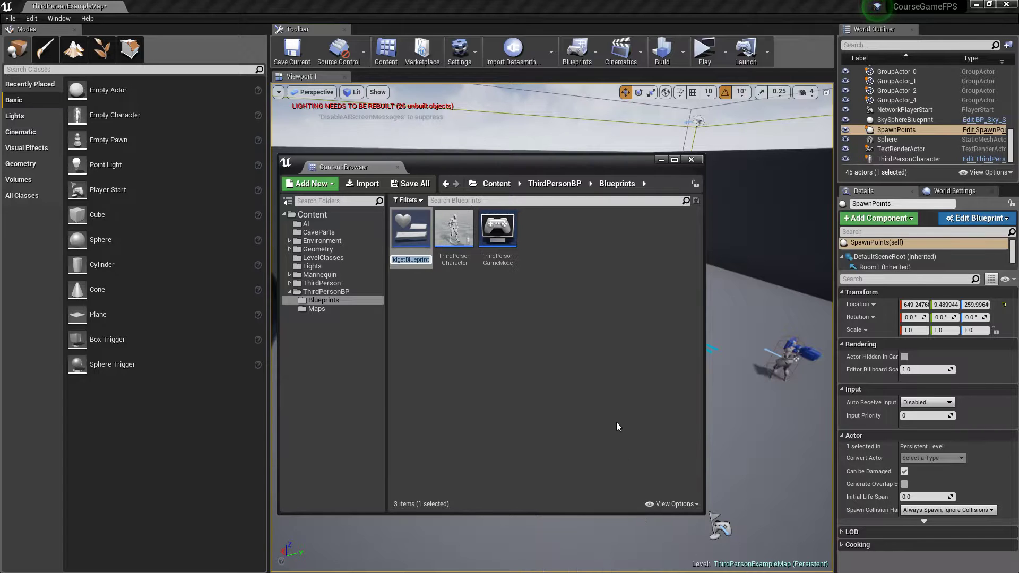
text(Health_W)
key(Return)
double_click(424, 246)
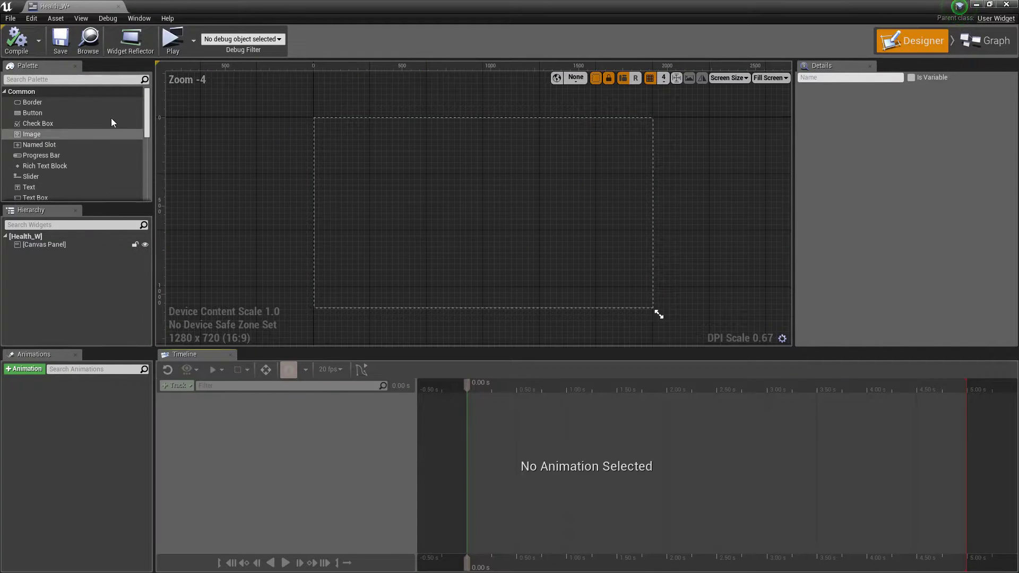
Step: Add an Overlay widget under the Canvas Panel, leaving no separate progress bar on the canvas
drag(41, 155, 354, 157)
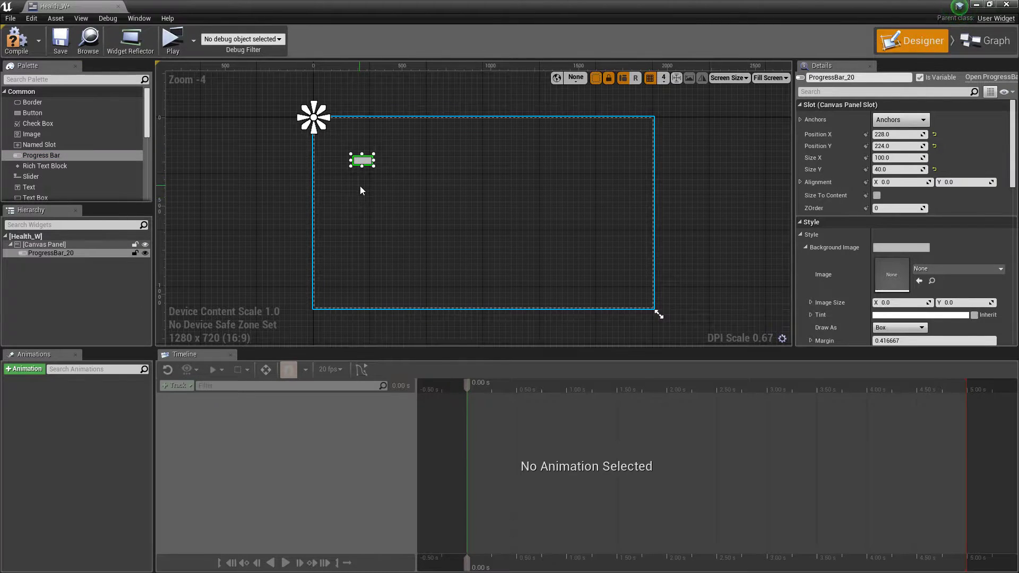
key(Delete)
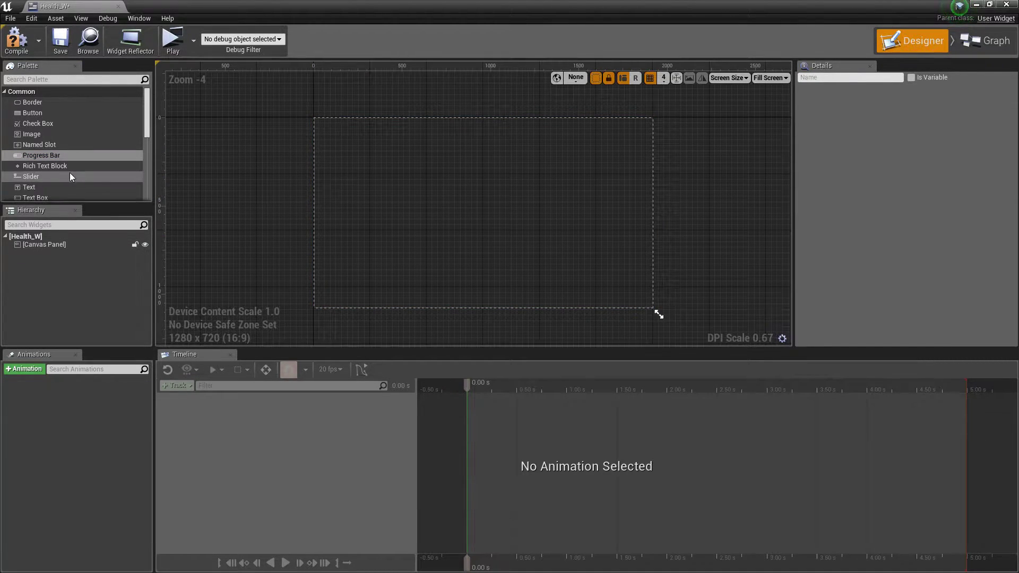
scroll(59, 154, down, 5)
drag(50, 173, 60, 244)
scroll(75, 164, up, 5)
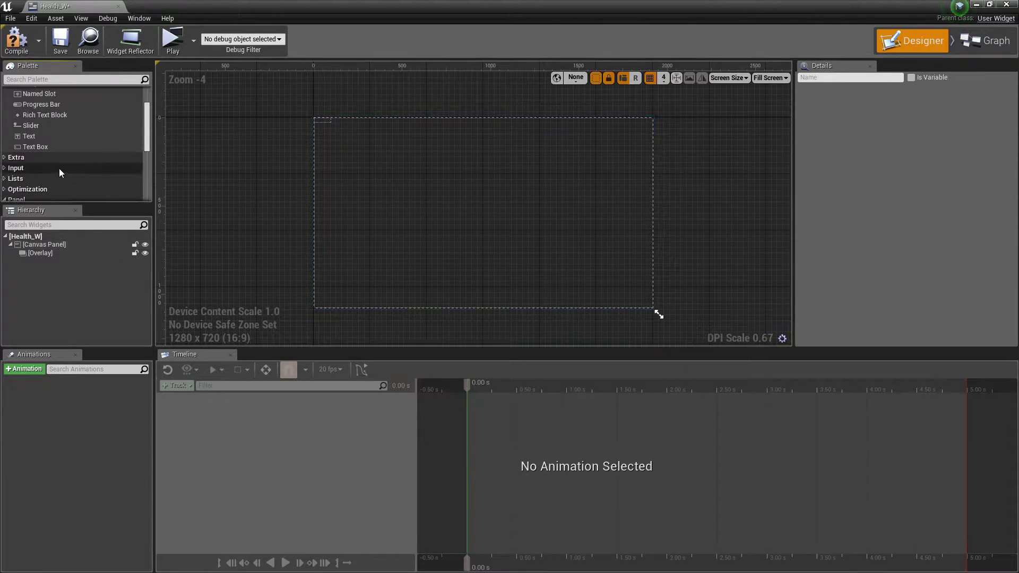
Step: Nest a Progress Bar and a Text widget inside the Overlay
drag(53, 105, 39, 255)
scroll(80, 155, up, 3)
click(65, 169)
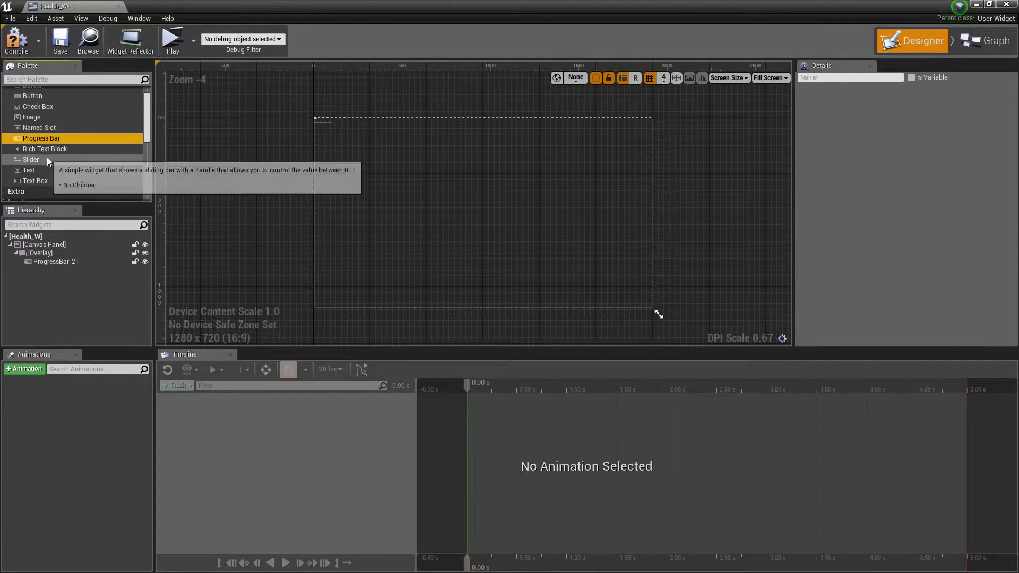
drag(48, 215, 54, 253)
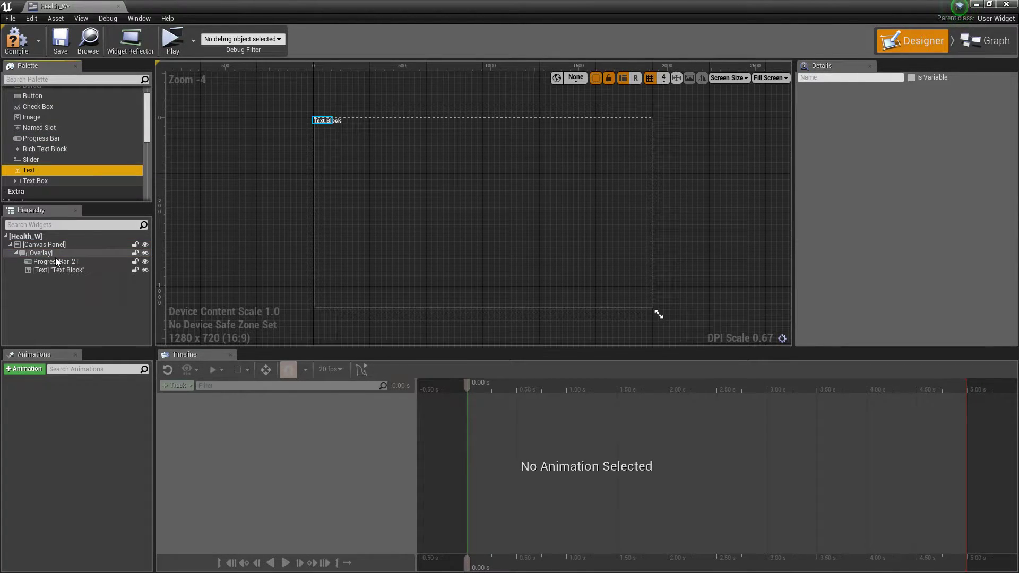
Step: Enlarge the Overlay to about 764 by 59 and set the progress bar's horizontal and vertical alignment to fill
click(57, 252)
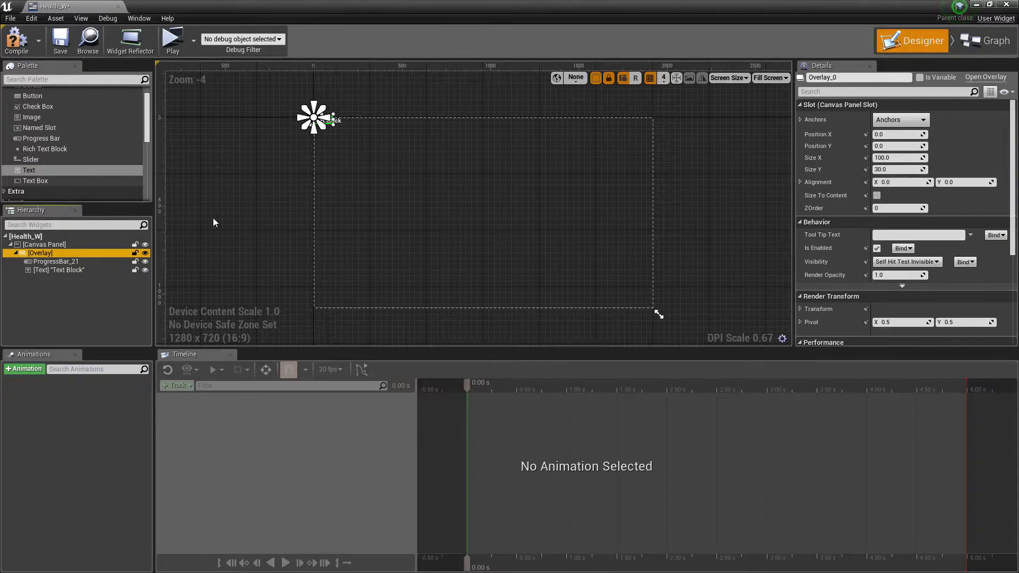
scroll(331, 127, up, 4)
right_drag(360, 139, 319, 169)
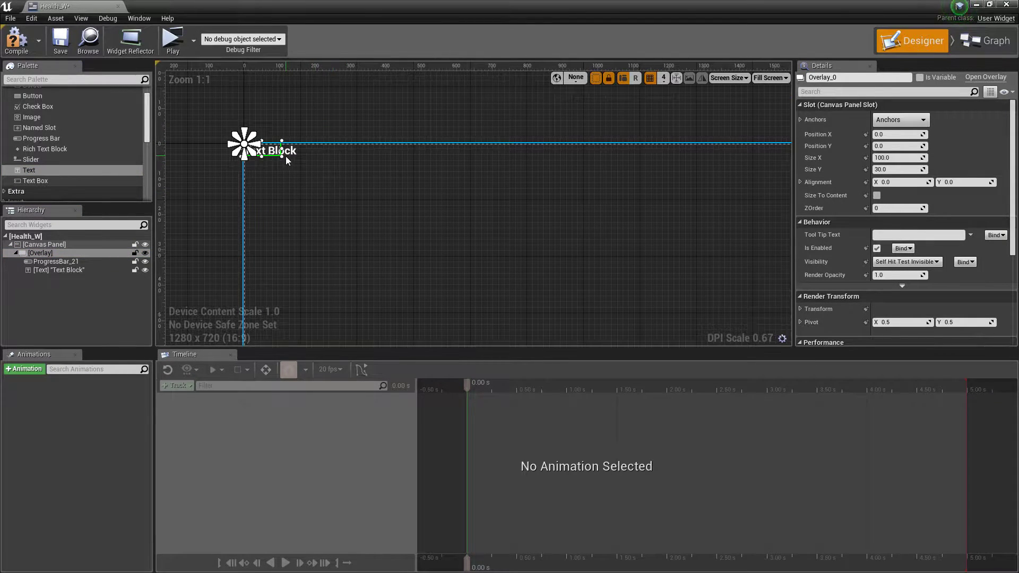
drag(283, 157, 515, 167)
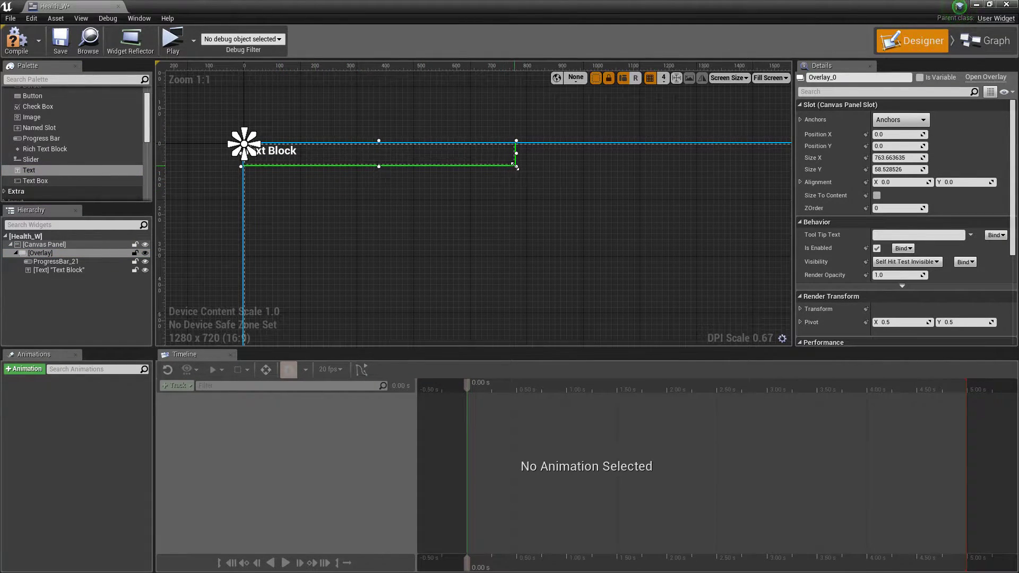
click(56, 261)
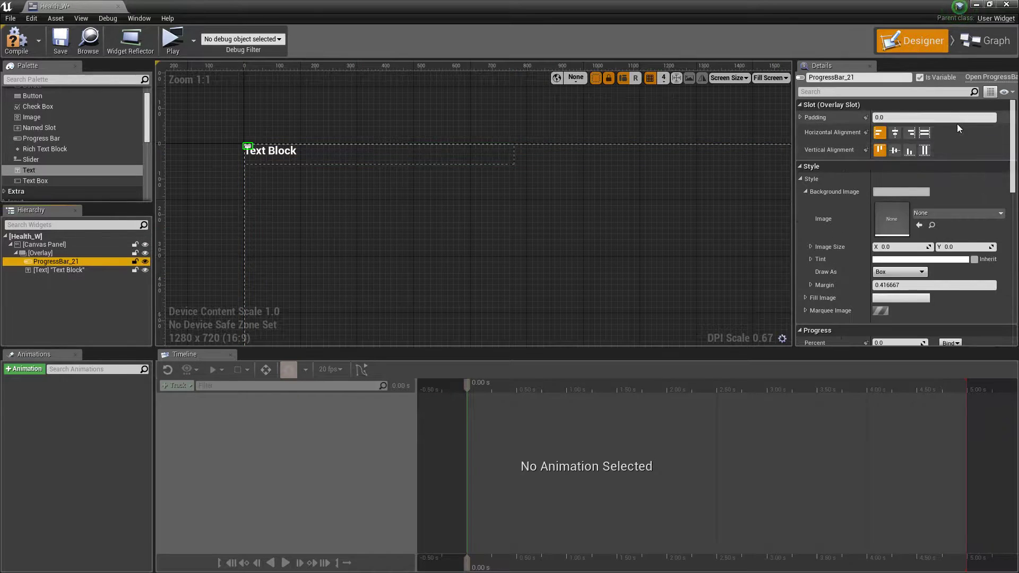
click(928, 135)
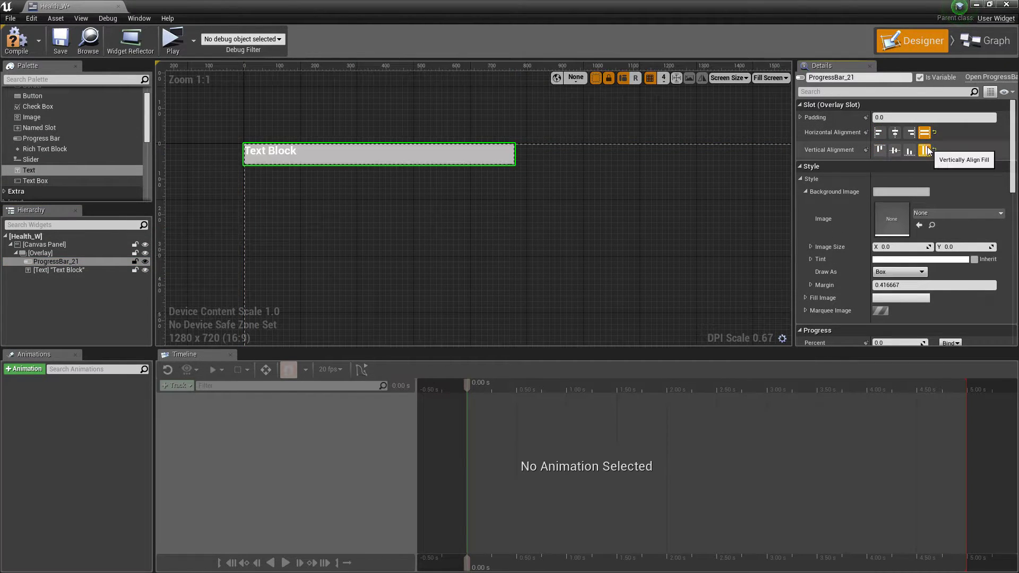
Step: Set the text block's text to "HP" and save the widget
click(59, 269)
click(902, 179)
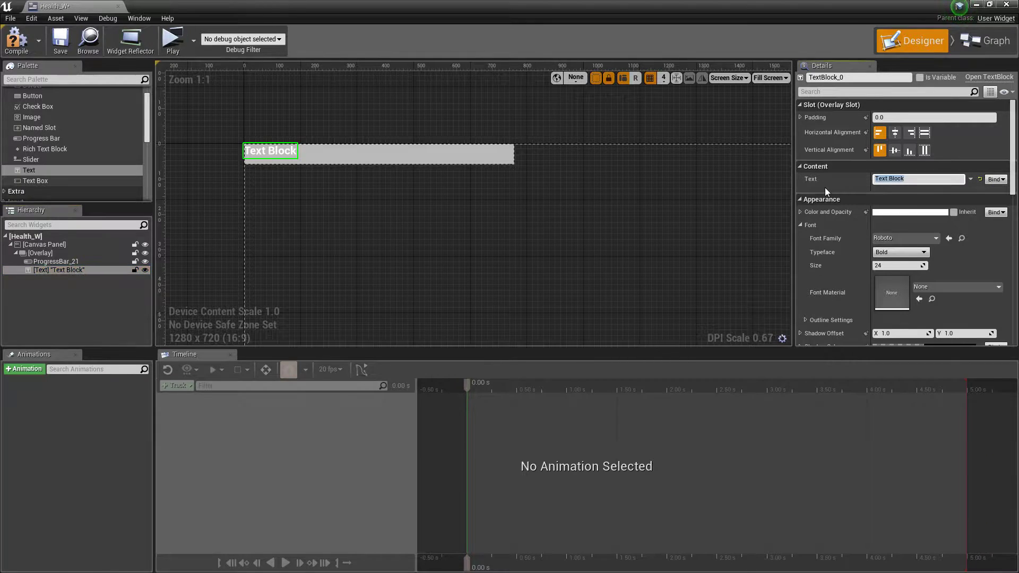
text(HP)
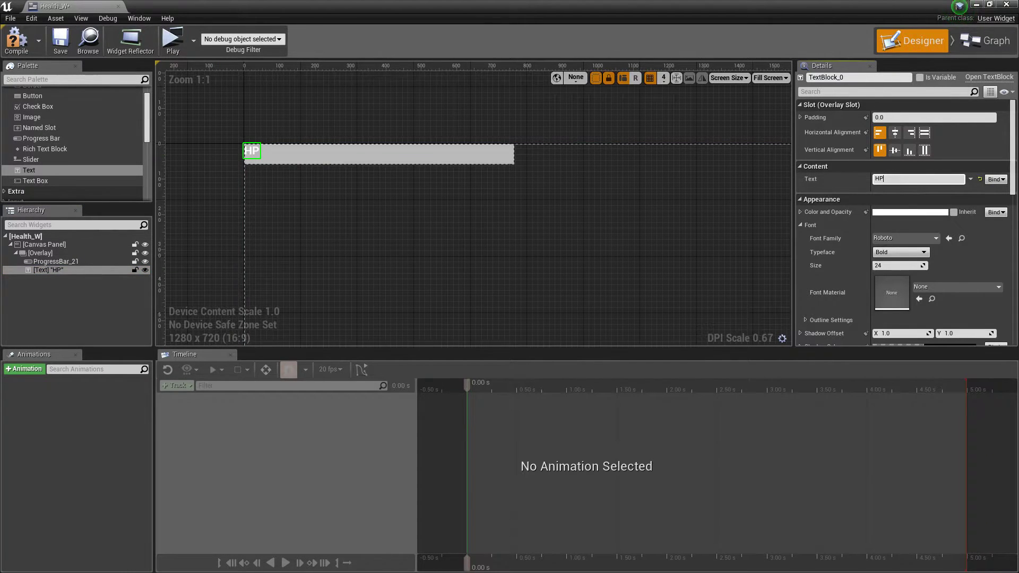
click(60, 40)
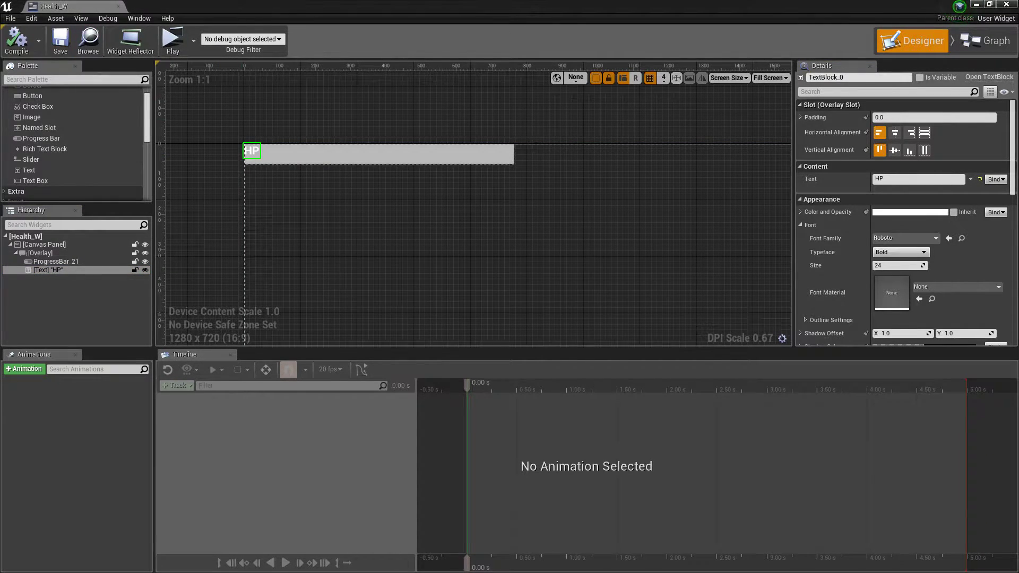
Step: Add a variable named Player to the widget's graph, typed as a Third Person Character object reference
click(995, 41)
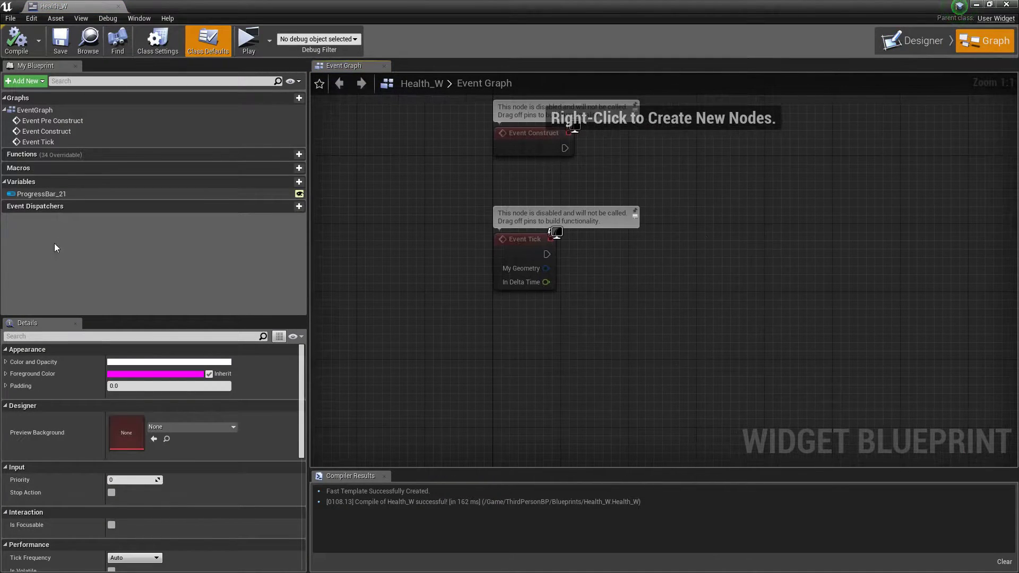
click(285, 181)
text(Player)
key(Return)
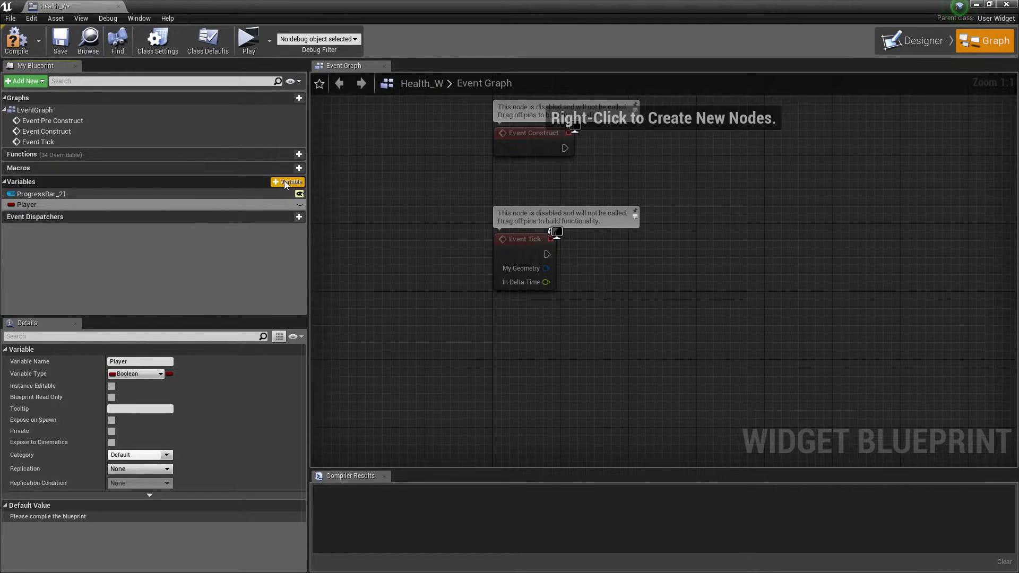
click(137, 376)
text(third)
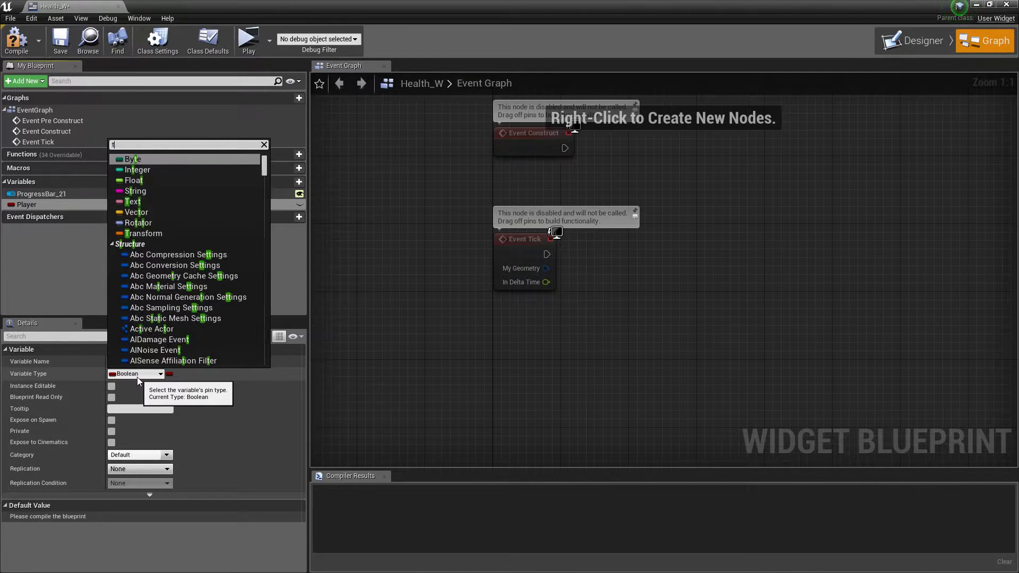
mouse_move(221, 181)
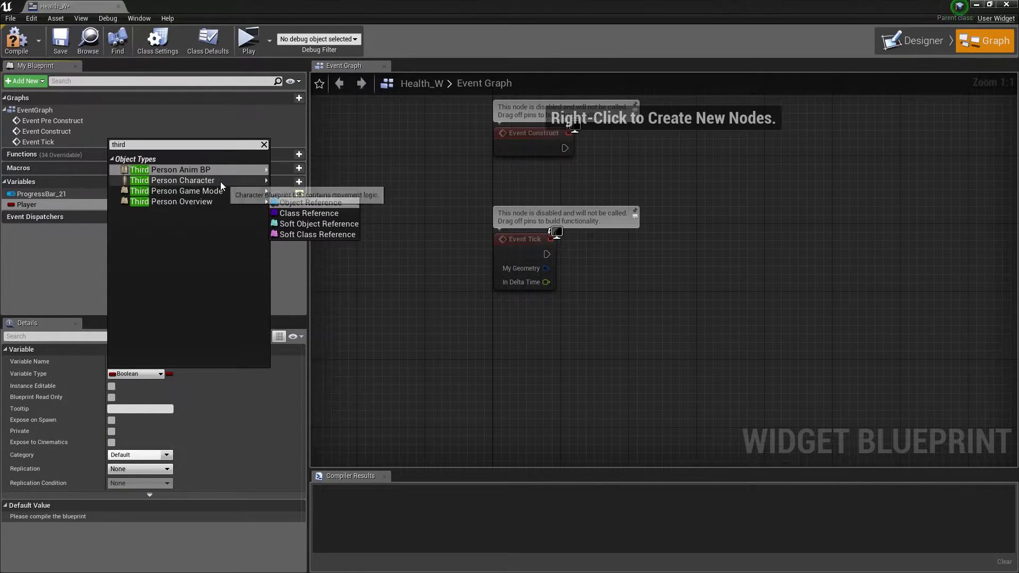
click(296, 183)
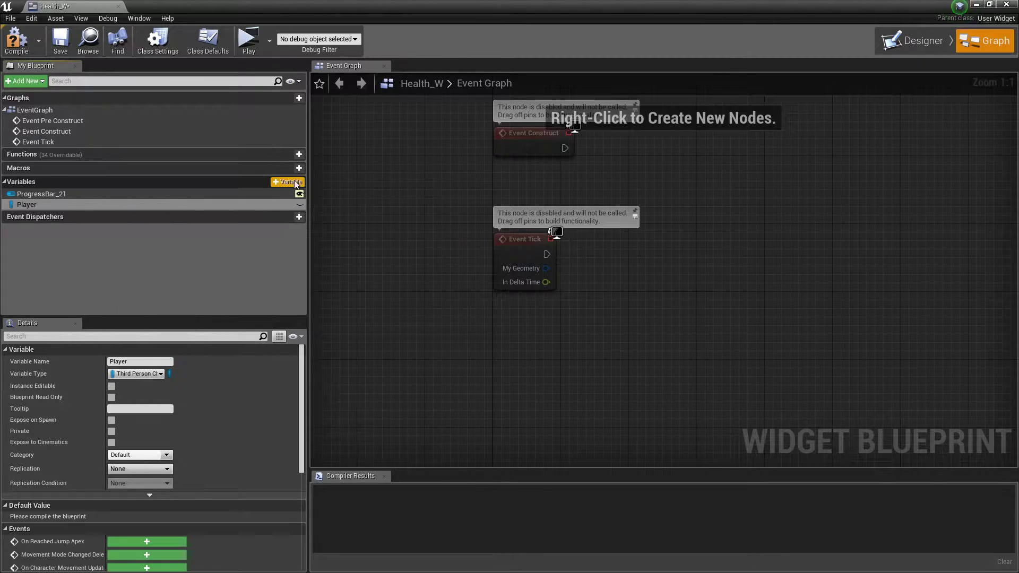
Step: Make the Player variable instance editable and exposed on spawn, and compile and save the widget blueprint
click(111, 386)
click(111, 420)
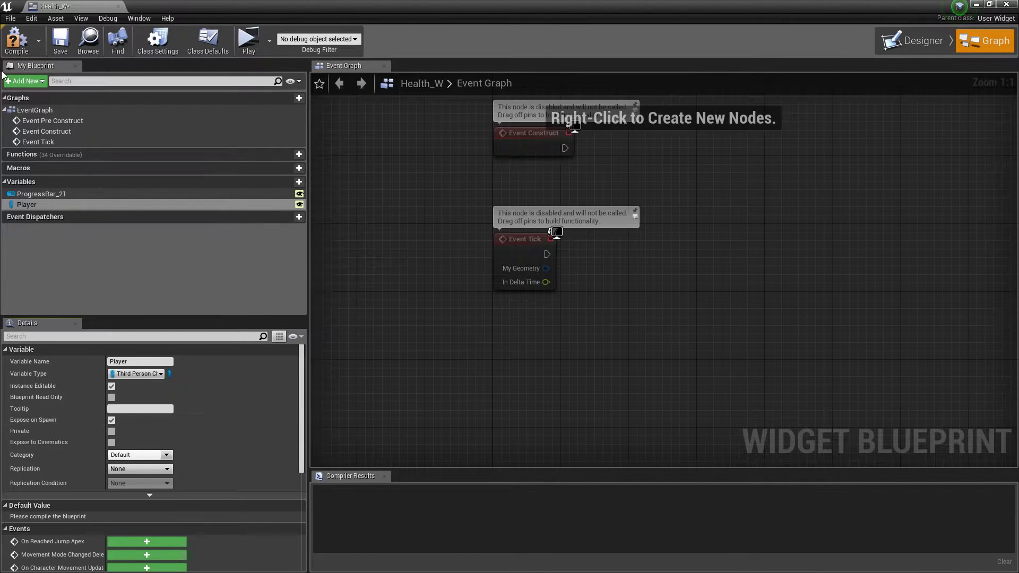
click(16, 40)
click(53, 47)
Step: Place a Player getter below Event Tick and get its Health value
right_drag(432, 316, 370, 285)
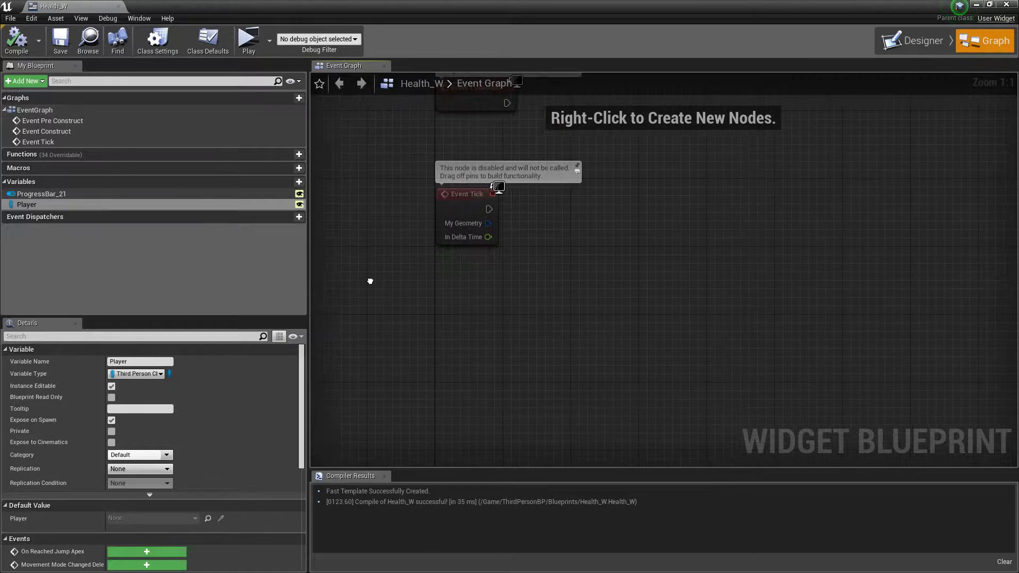
drag(110, 206, 181, 287)
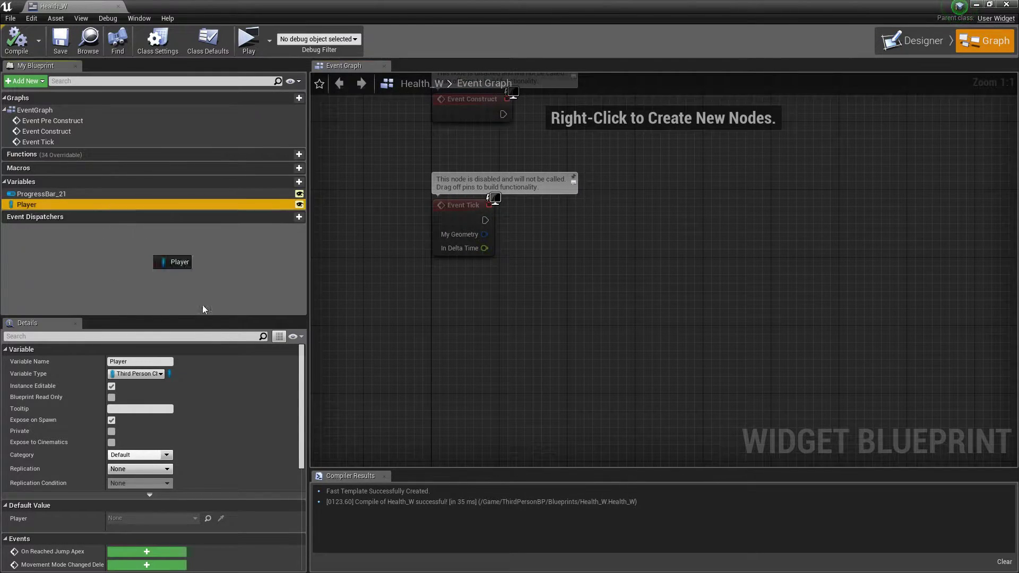
drag(371, 318, 494, 319)
text(get health)
key(Return)
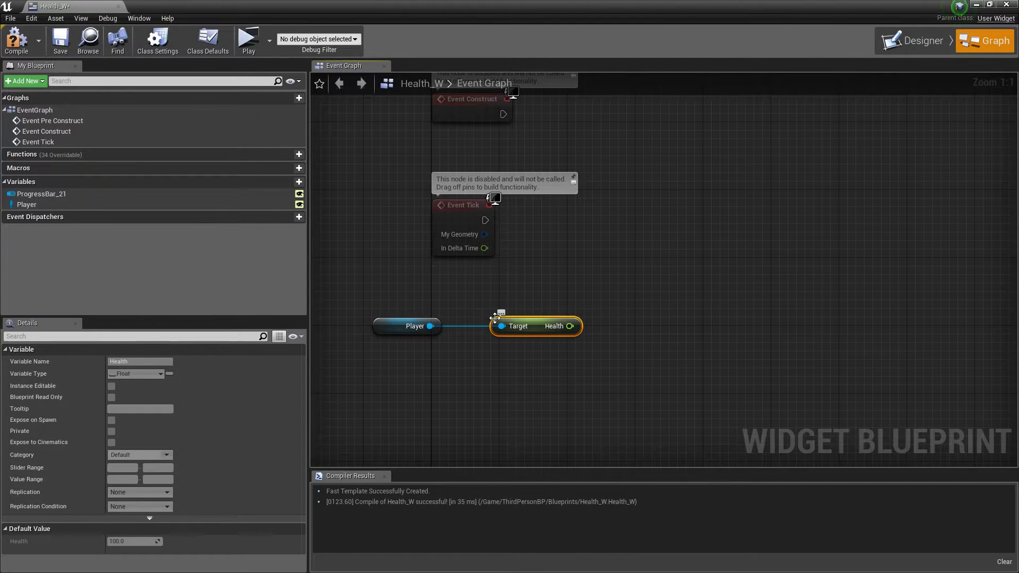
Step: Divide the Health value by 100 using a float / float node
drag(569, 324, 616, 350)
text(divid)
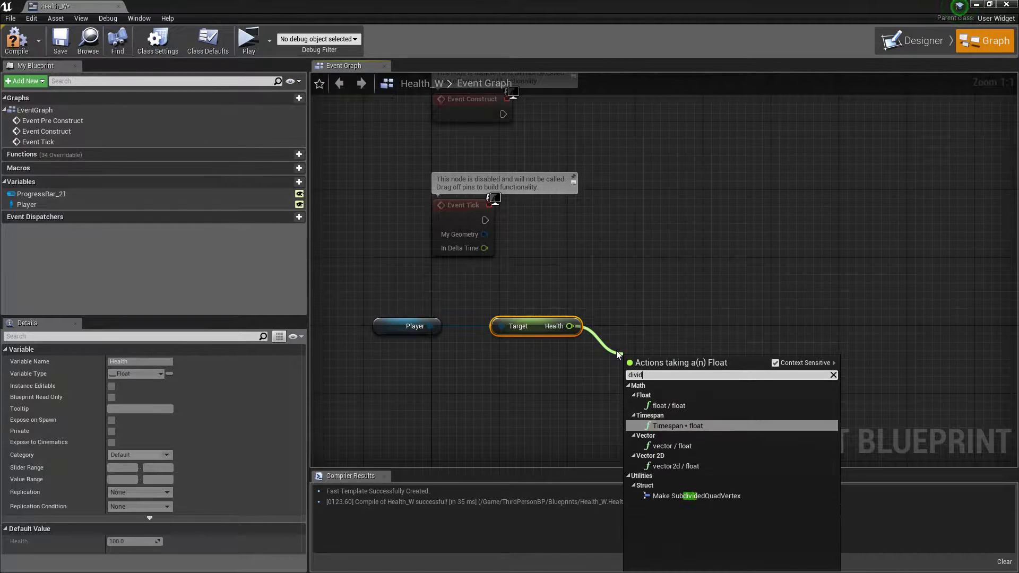
key(Up)
key(Return)
click(656, 374)
text(100)
key(Return)
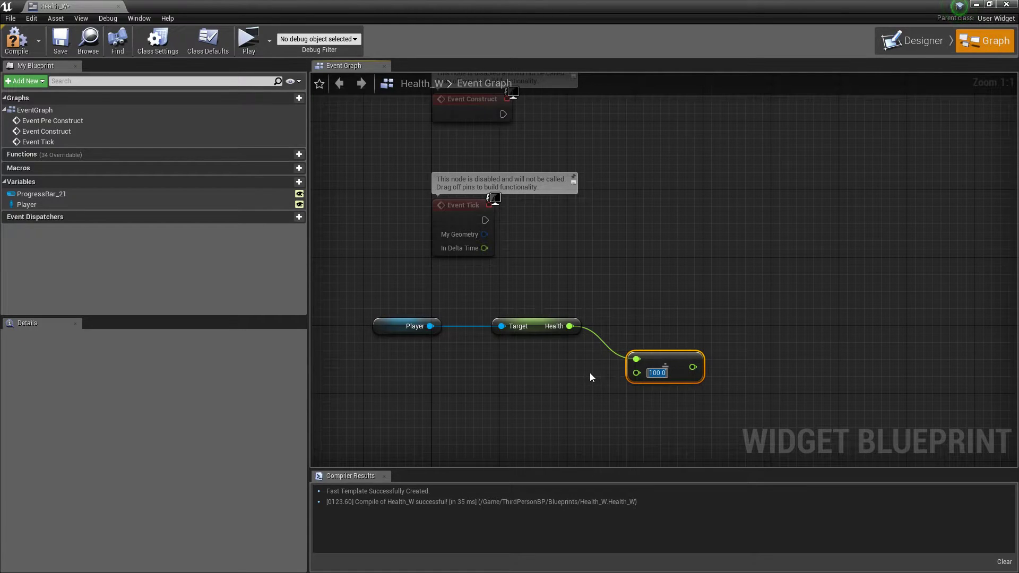
Step: Place a ProgressBar_21 getter in the graph and add a Set Percent node targeting it
drag(166, 193, 640, 222)
text(set perc)
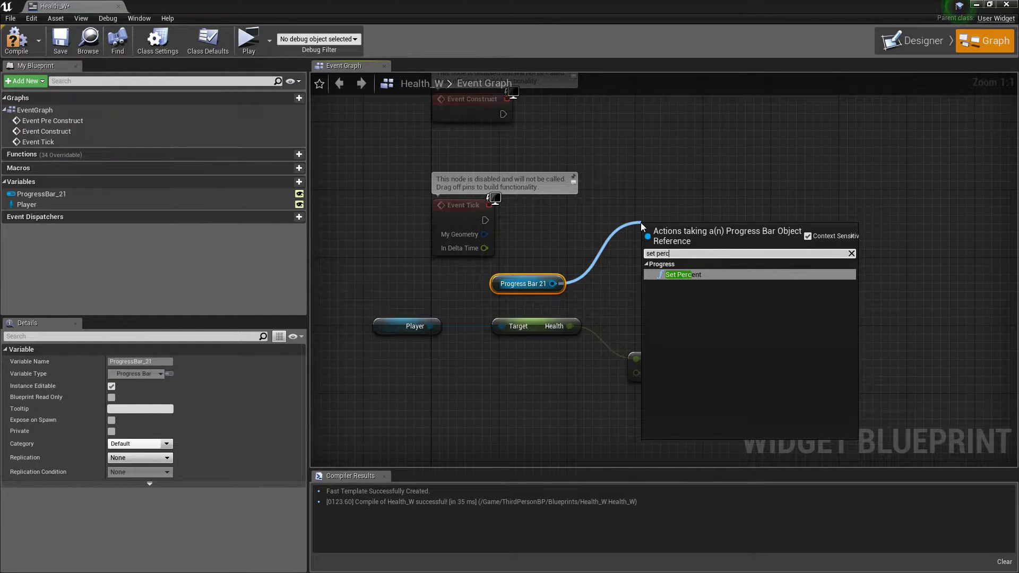
key(Return)
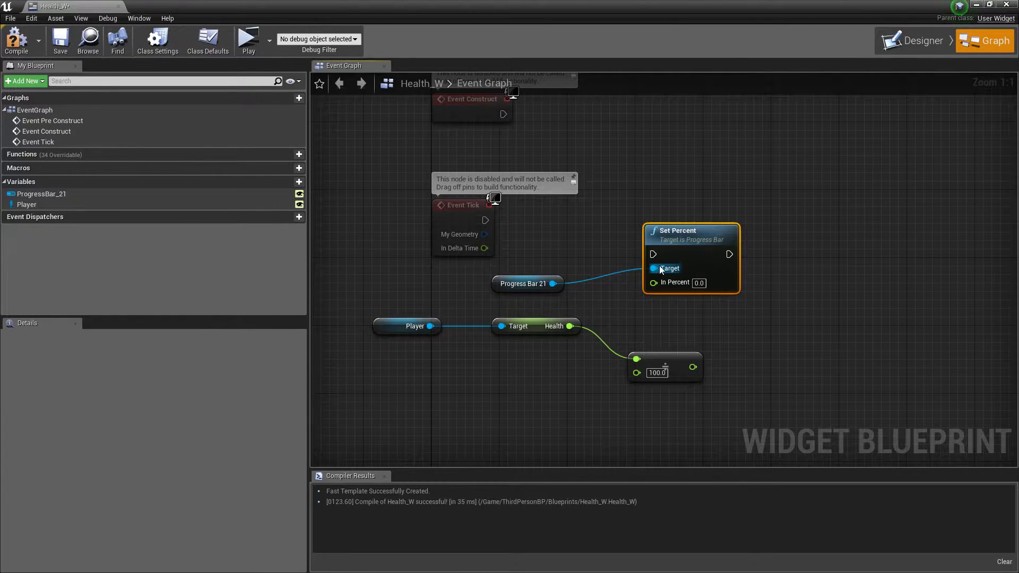
Step: Connect Event Tick to Set Percent, feed the division result into In Percent, and compile and save the widget
drag(654, 253, 486, 219)
drag(693, 367, 661, 287)
click(30, 48)
click(60, 42)
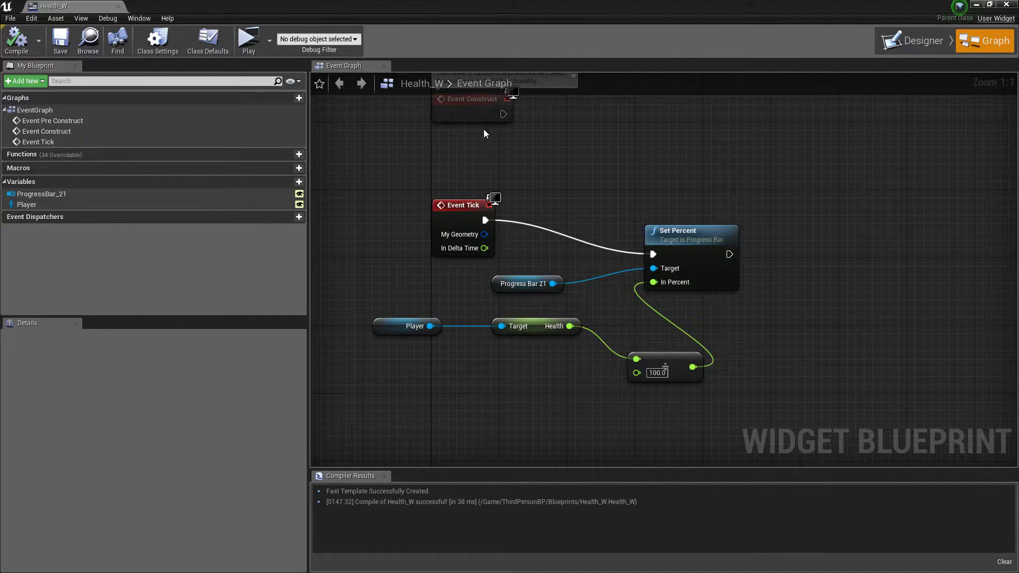
Step: Open the ThirdPersonCharacter blueprint and insert a Create Widget node after Event BeginPlay
click(975, 5)
double_click(457, 229)
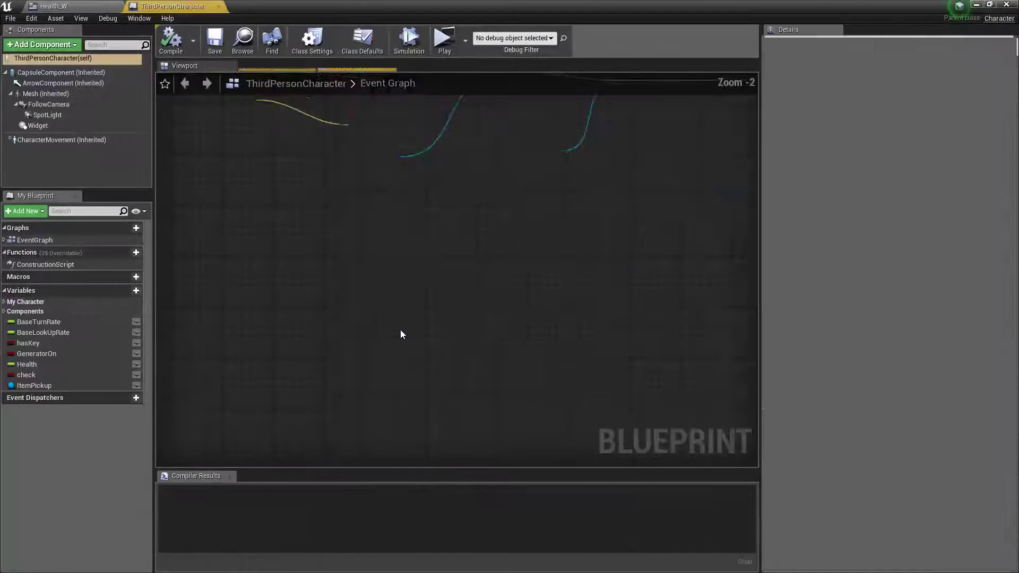
right_click(333, 262)
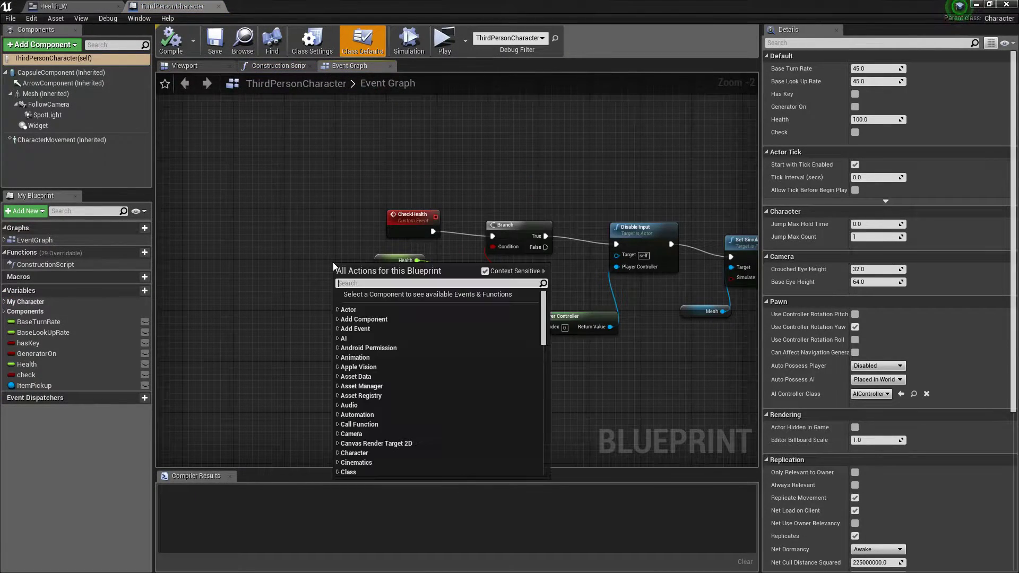
key(Escape)
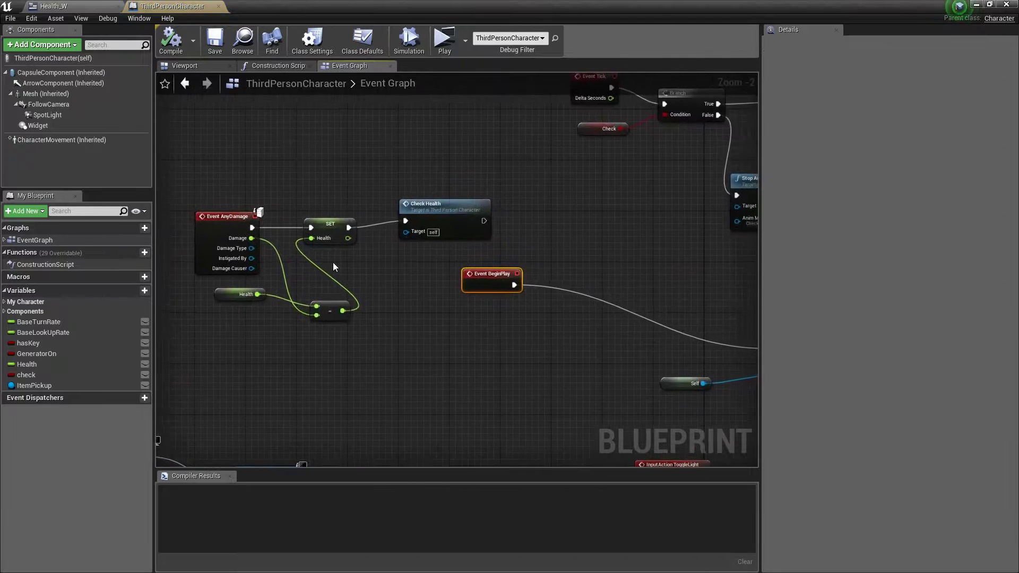
right_drag(432, 325, 239, 304)
drag(289, 247, 317, 313)
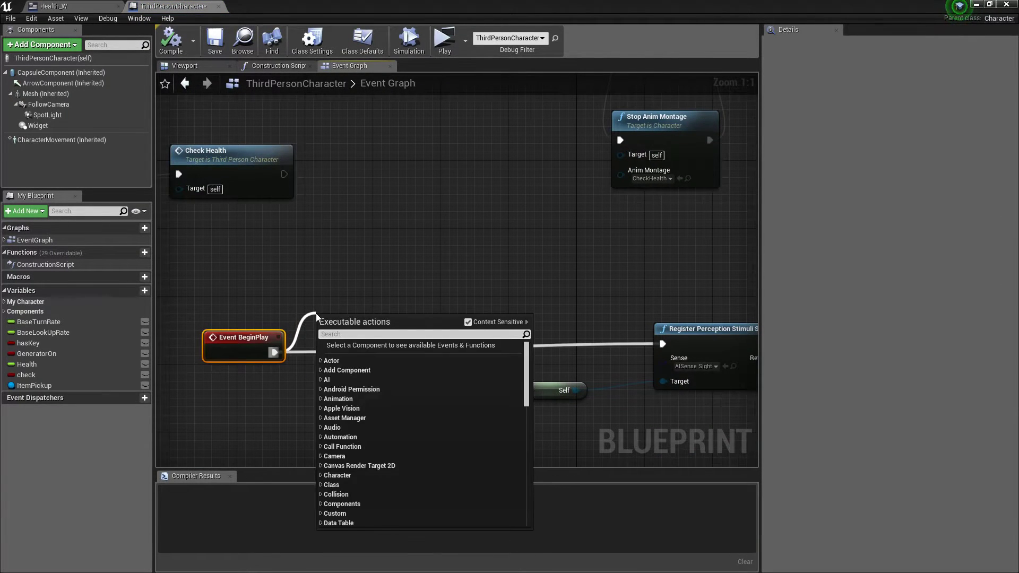
text(create widget)
key(Return)
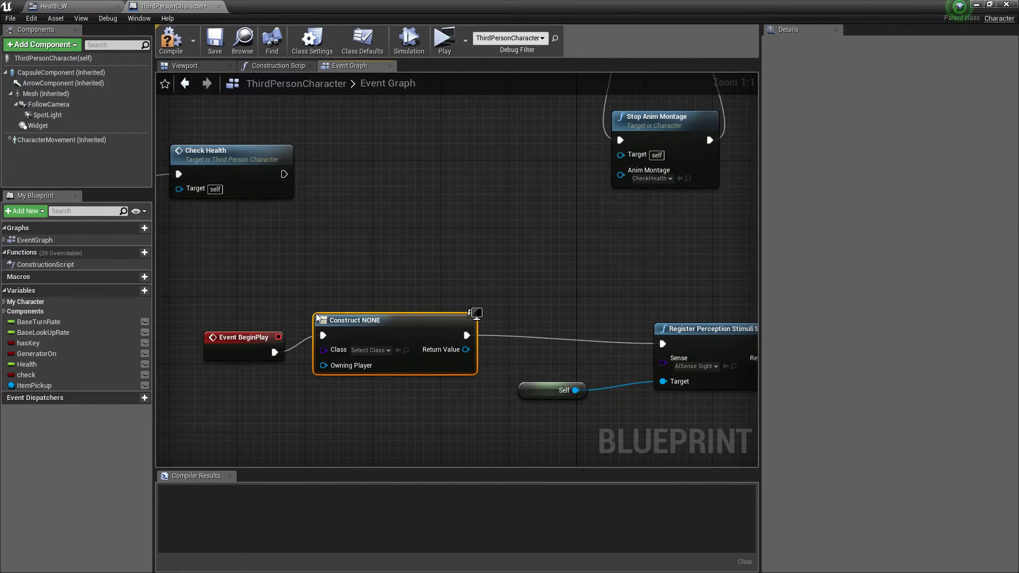
Step: Add an Add to Viewport node from the widget's Return Value and wire it between the Construct node and Register Perception Stimuli
drag(465, 349, 498, 310)
text(add to v)
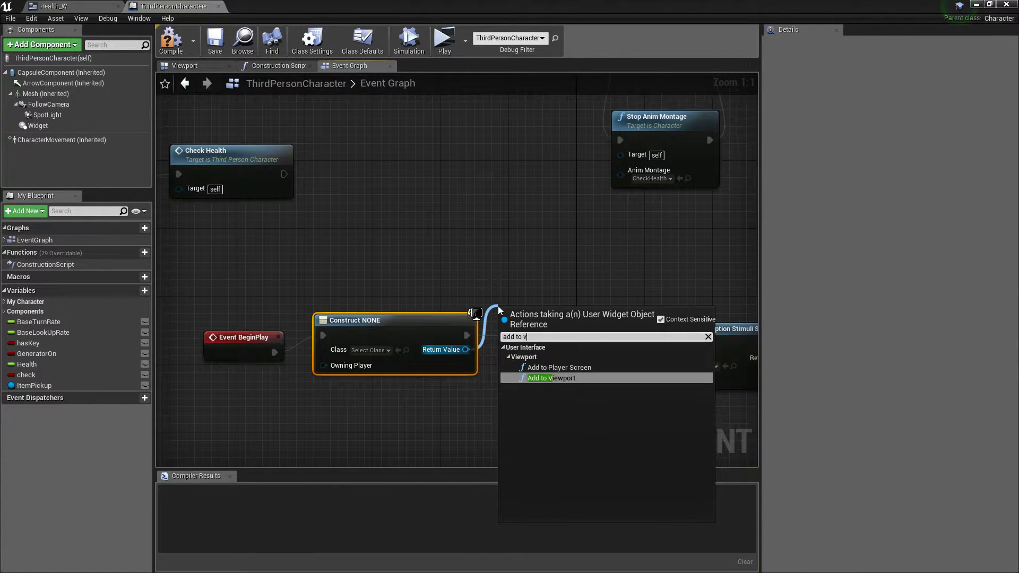
key(Return)
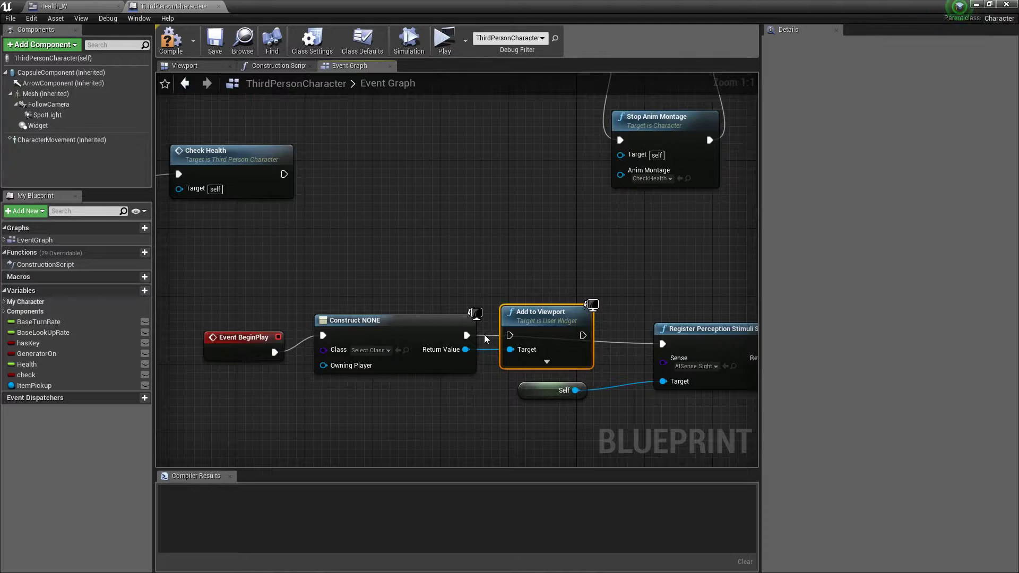
ctrl+drag(465, 335, 582, 335)
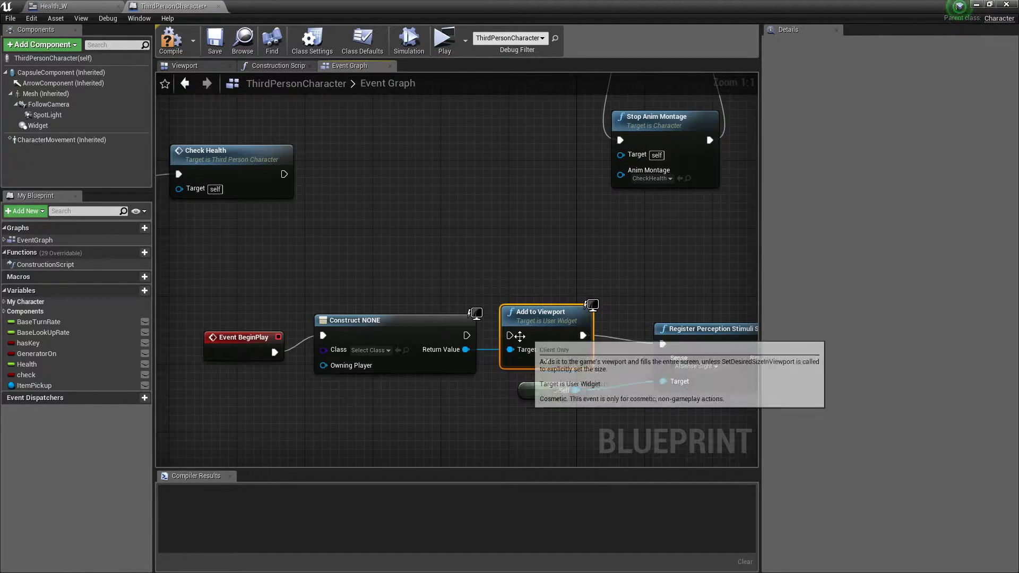
drag(511, 335, 467, 335)
Step: Shift Event BeginPlay and the Construct node away from Add to Viewport, and set the Construct node's class to Health_W
right_drag(292, 313, 406, 269)
drag(350, 270, 488, 333)
drag(482, 295, 303, 319)
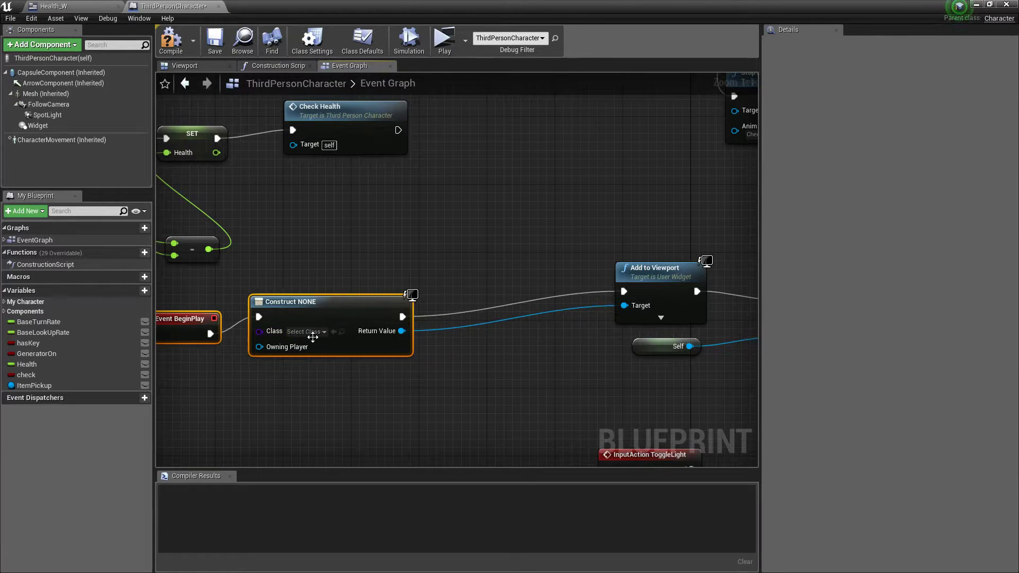
click(313, 332)
click(319, 377)
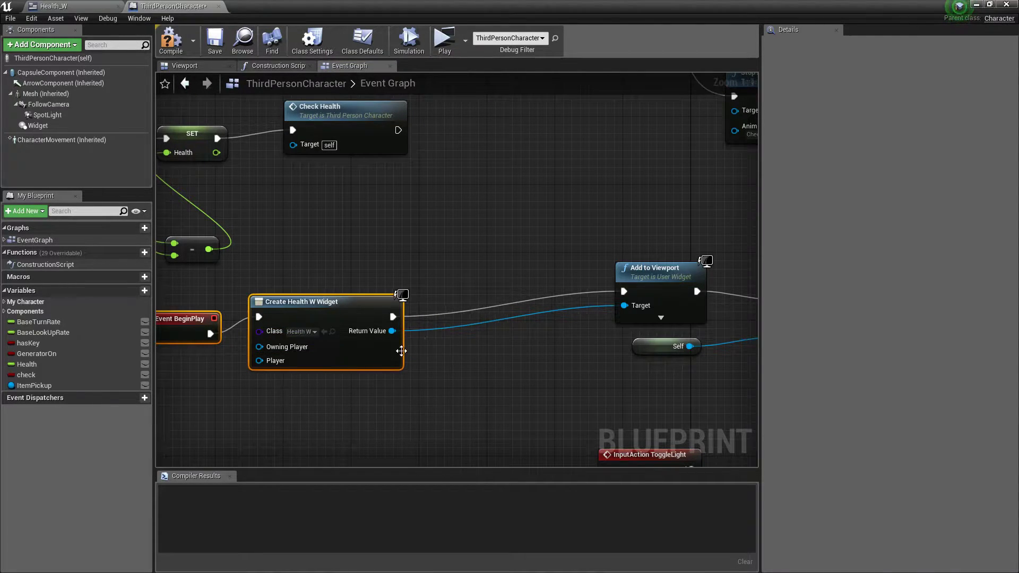
Step: Feed a Self reference into the Player input of the Create Health W Widget node
drag(263, 361, 218, 397)
text(self)
key(Return)
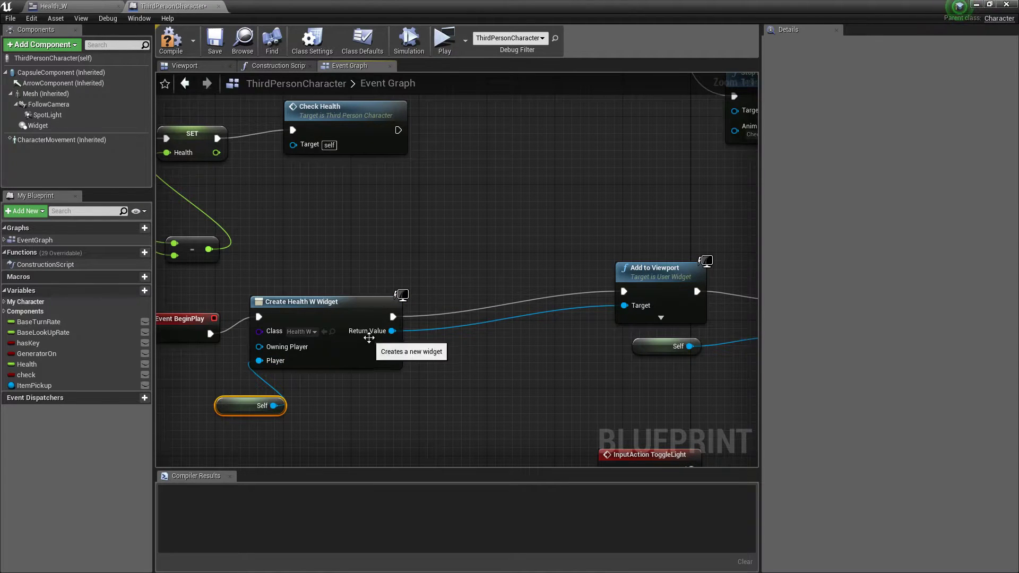
Step: Promote the Create Health W Widget node's Return Value to a variable named Widget_Health
right_click(393, 331)
click(390, 244)
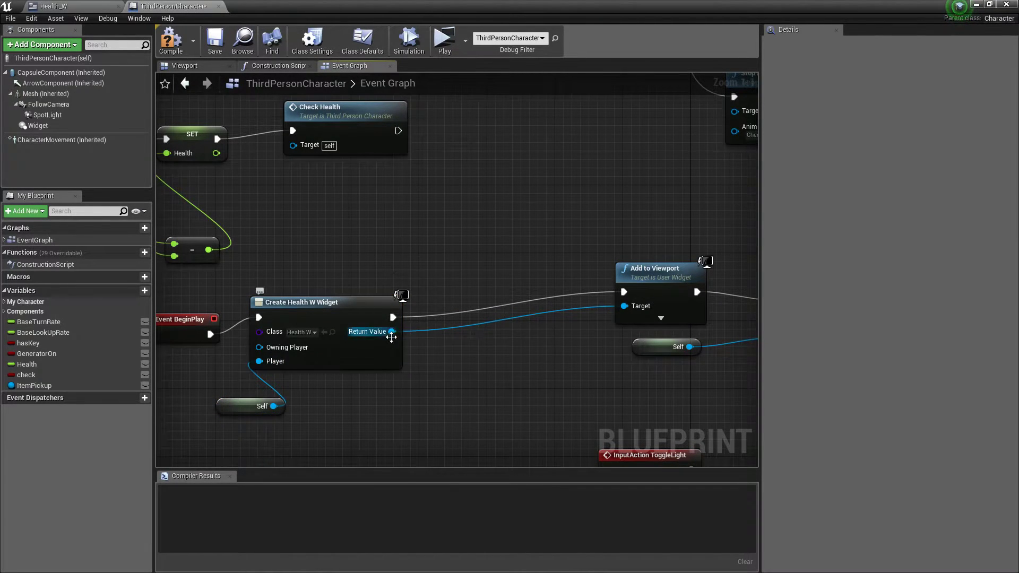
right_click(394, 333)
click(419, 393)
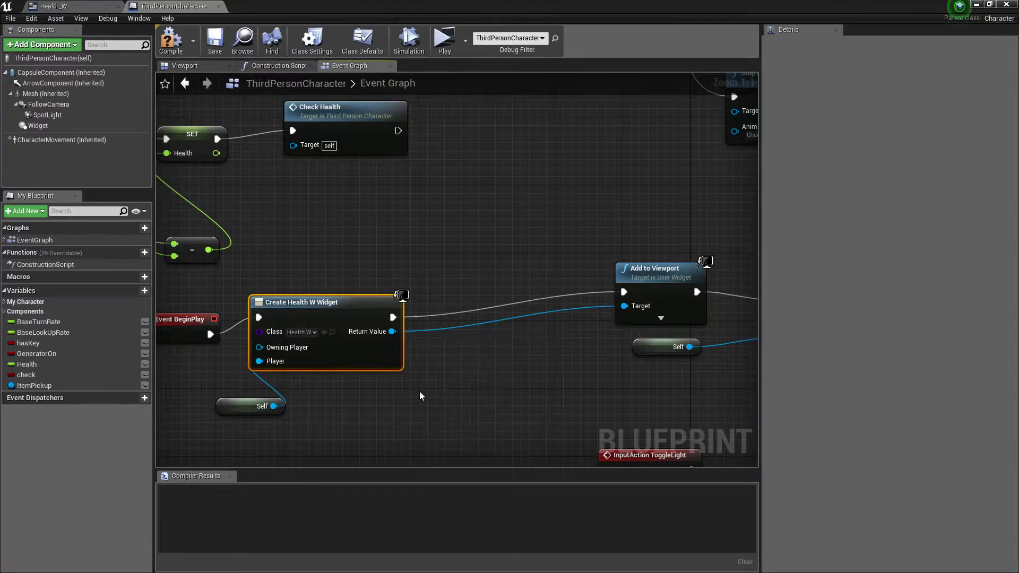
text(Widget)
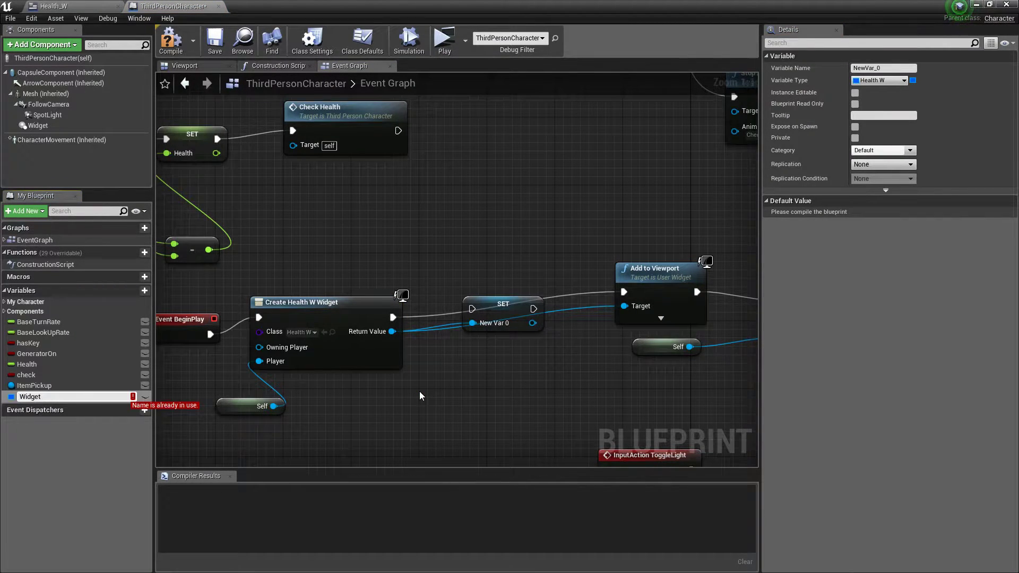
text(_Heal)
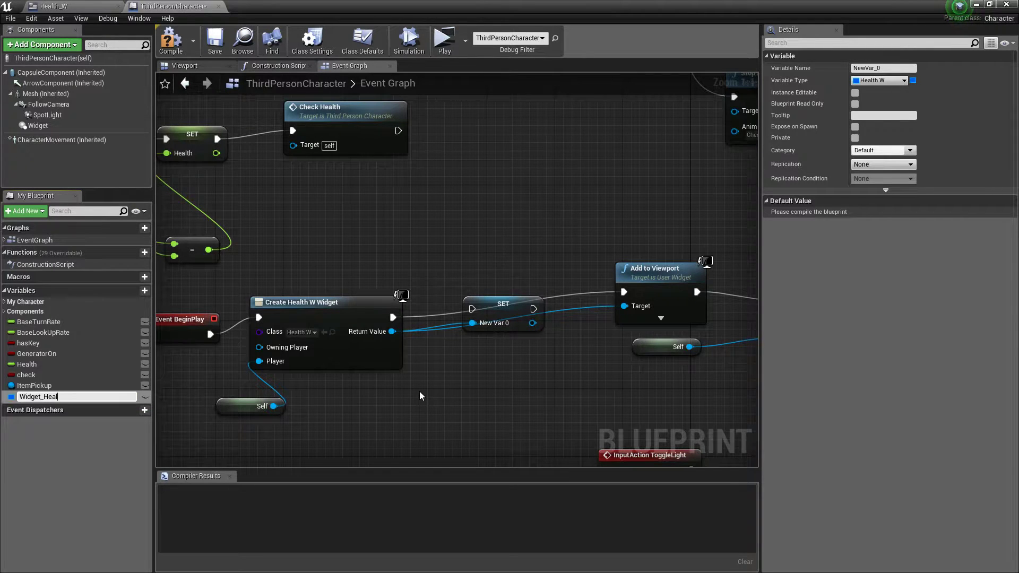
text(th)
key(Return)
Step: Wire the Widget Health SET node between Create Health W Widget and Add to Viewport, raise it slightly, and compile the blueprint
ctrl+drag(388, 320, 544, 310)
mouse_move(478, 311)
mouse_down()
mouse_move(394, 318)
mouse_move(490, 284)
mouse_move(482, 269)
mouse_up()
click(417, 185)
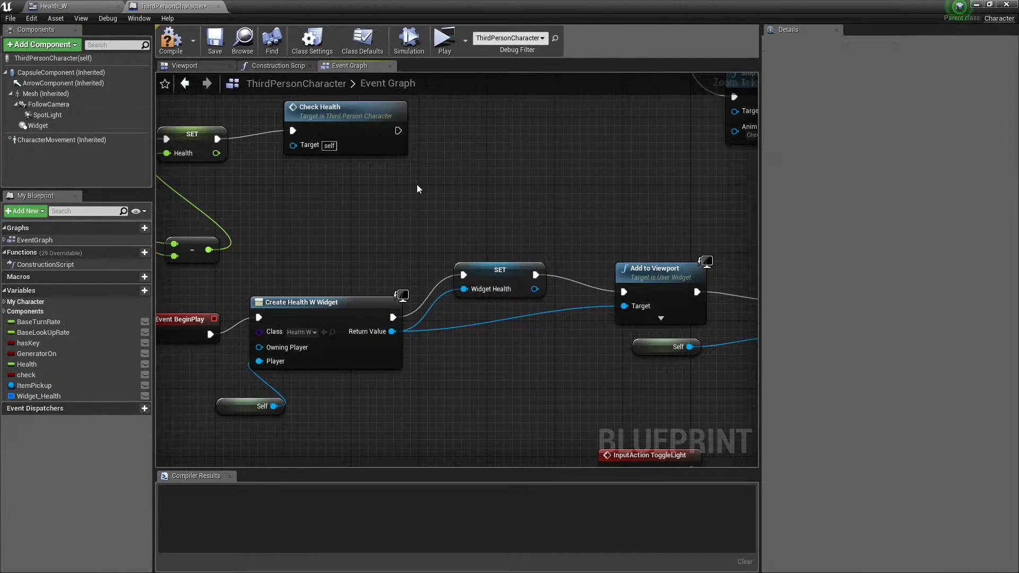
click(183, 39)
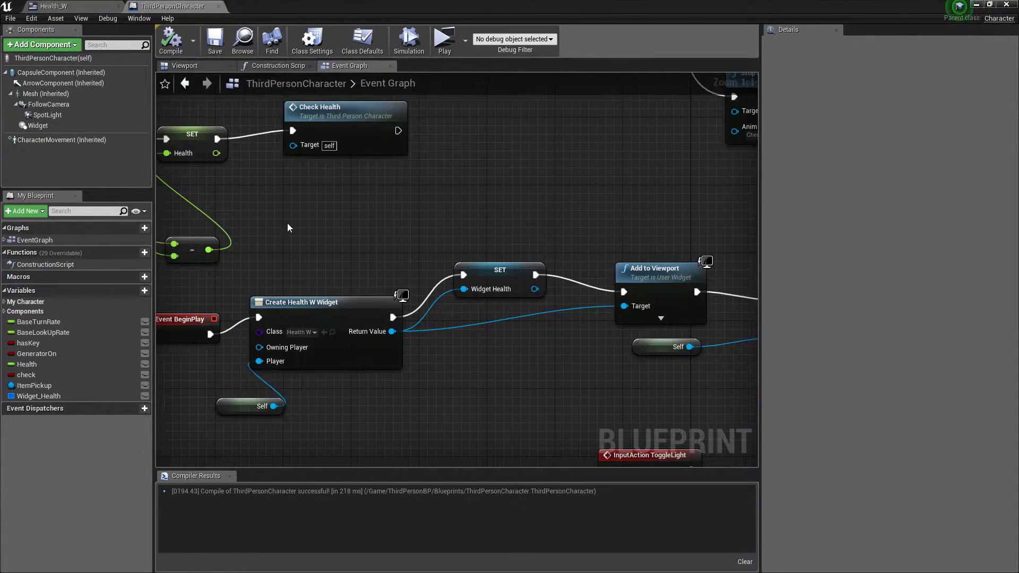
Step: Move the Self node feeding Create Health W Widget to just beneath Event BeginPlay
right_drag(289, 265, 460, 201)
drag(403, 344, 343, 309)
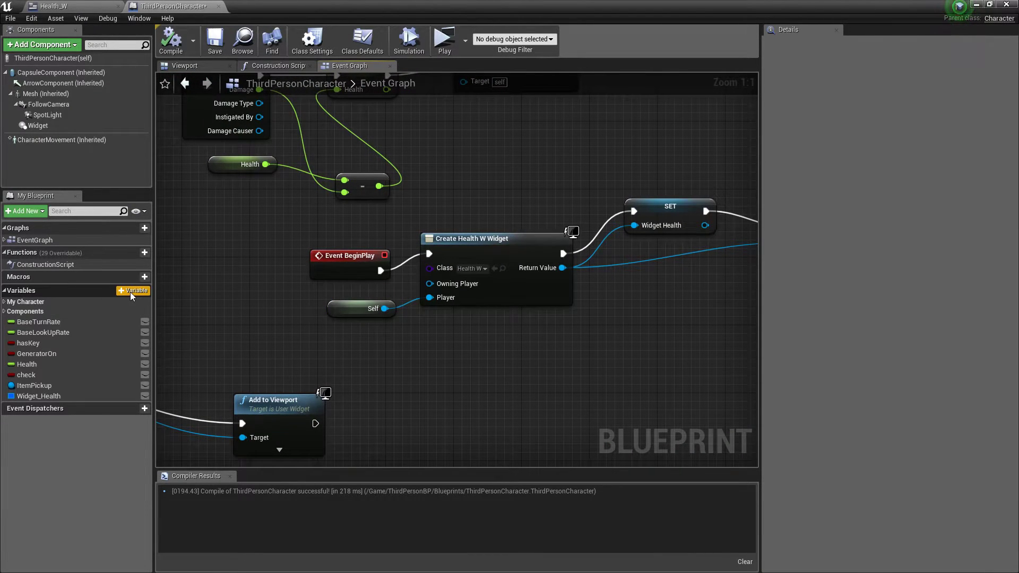
mouse_move(501, 351)
right_down()
mouse_move(397, 373)
mouse_move(425, 268)
right_up()
click(424, 268)
click(405, 223)
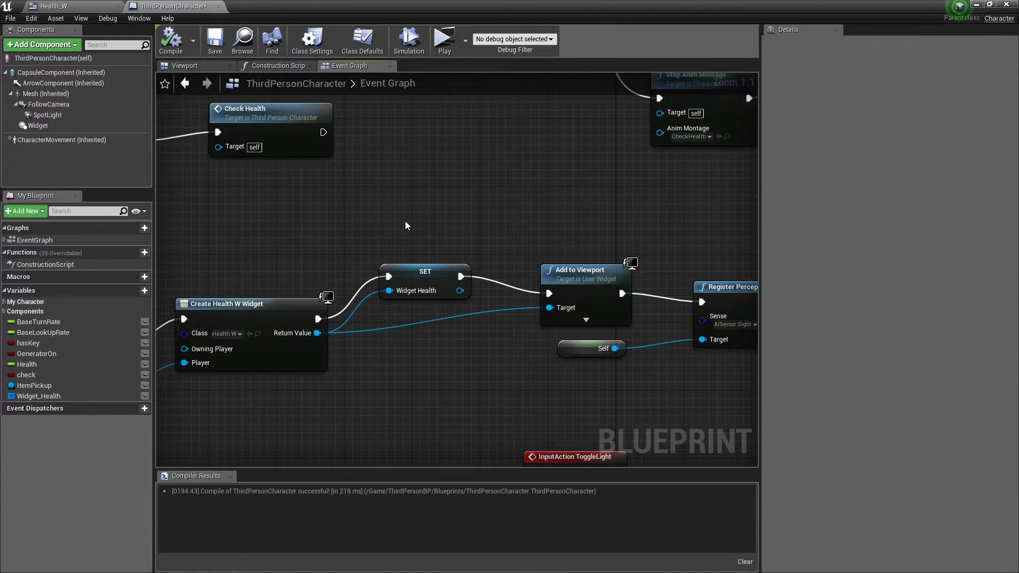
Step: Return to the Health_W widget's designer view and add an Image to the Overlay below the HP text
scroll(406, 221, down, 5)
right_drag(317, 368, 511, 208)
right_drag(412, 255, 470, 401)
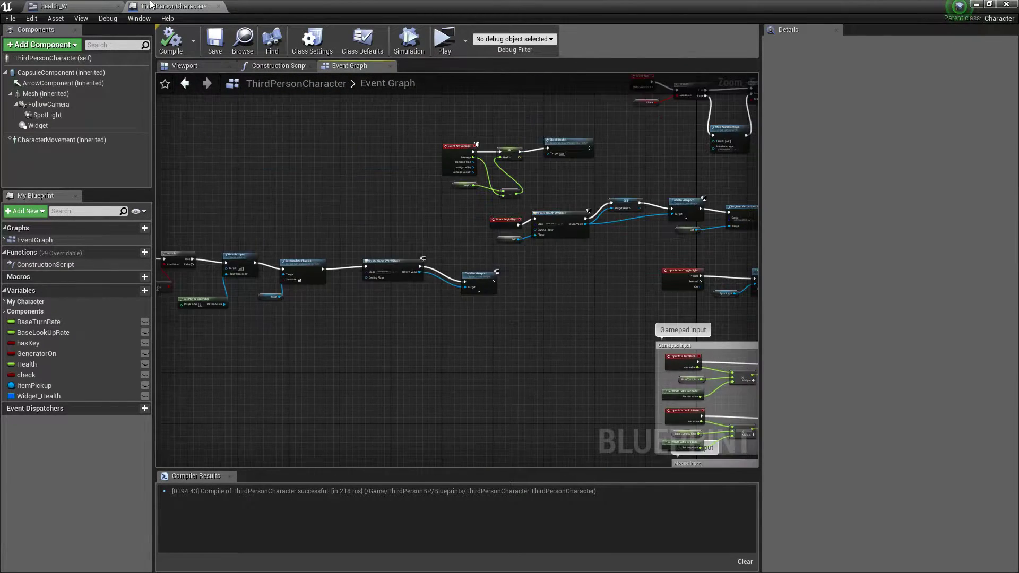
click(75, 6)
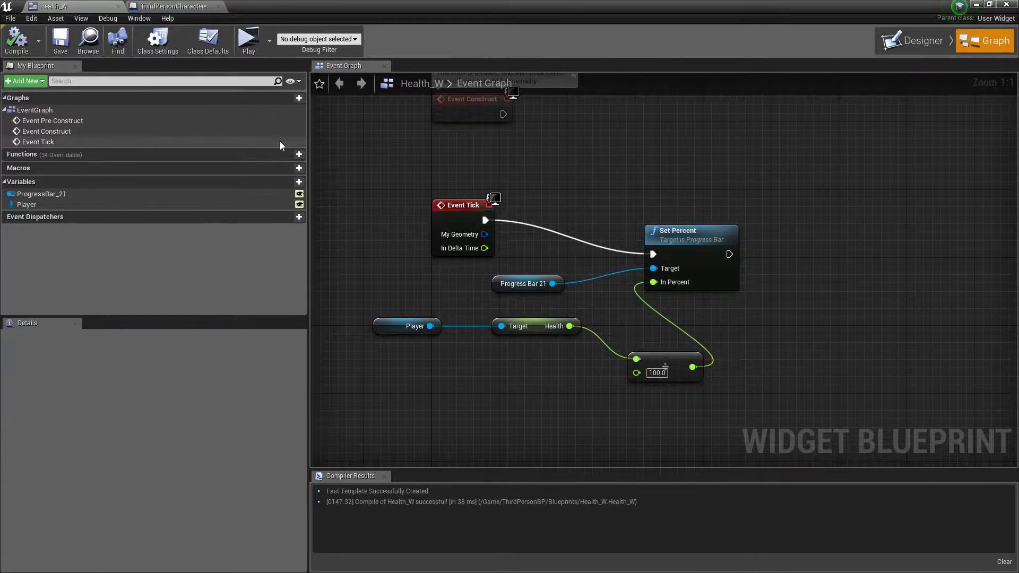
click(893, 44)
scroll(330, 159, up, 4)
right_drag(330, 159, 318, 253)
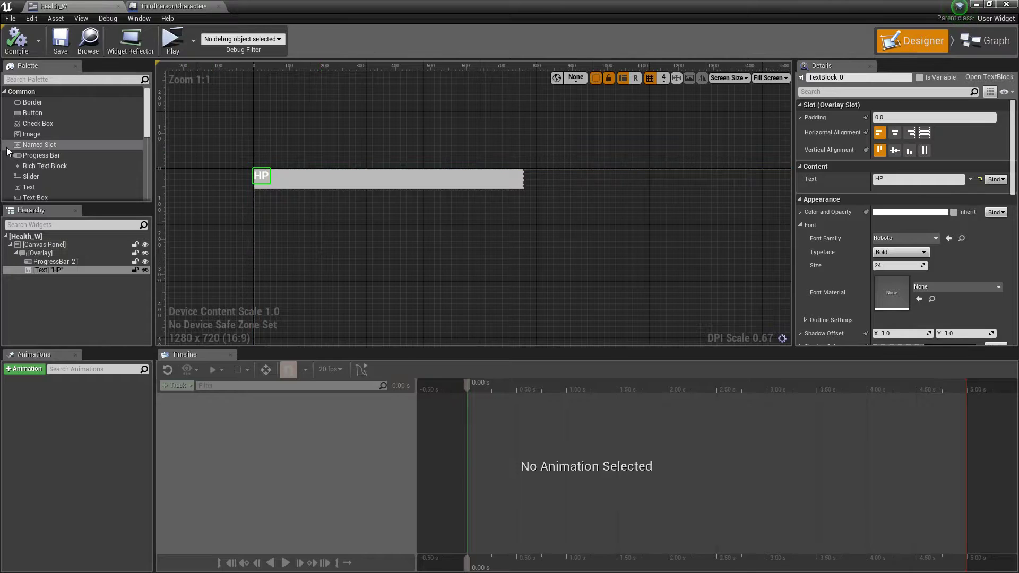
drag(25, 136, 40, 253)
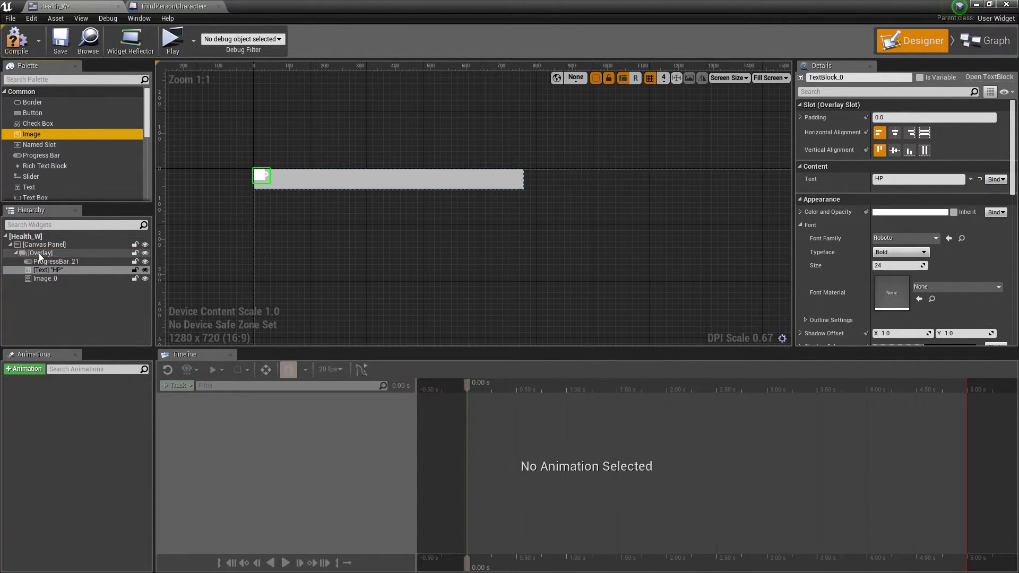
Step: Set Image_0 to fill the Overlay both horizontally and vertically
click(47, 279)
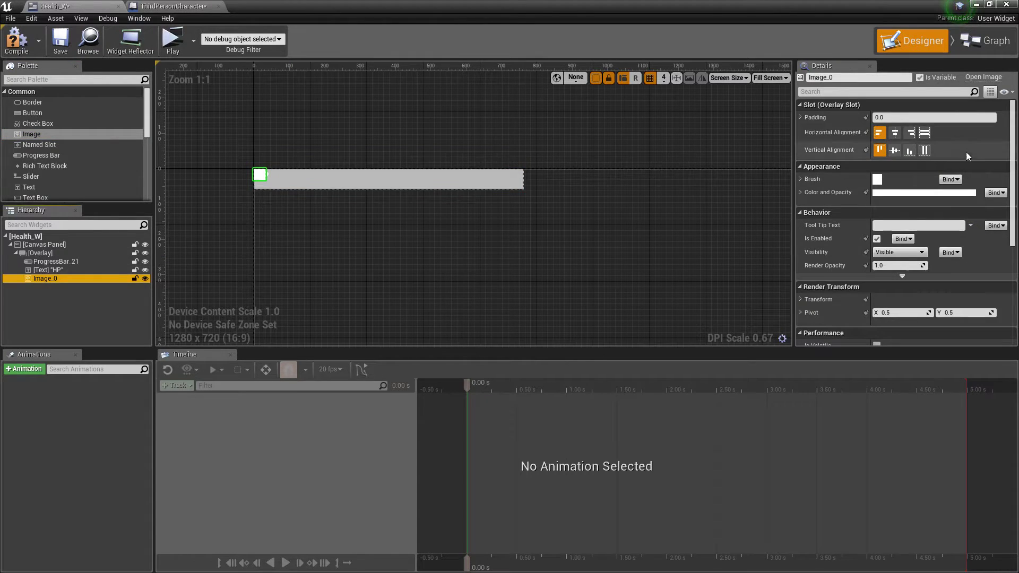
click(925, 133)
click(926, 150)
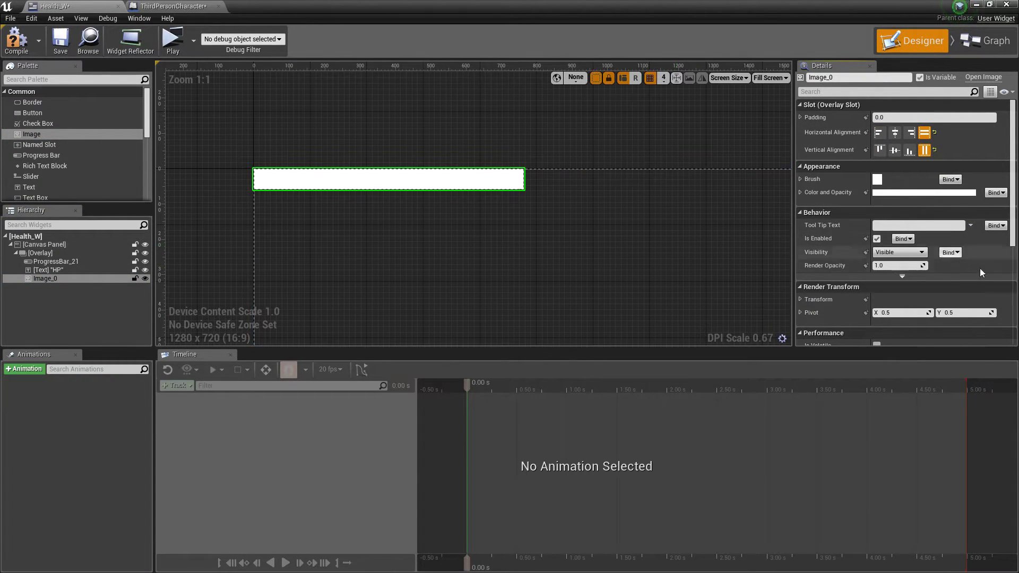
Step: Set Image_0's visibility to Hidden, then compile and save the widget
scroll(989, 272, down, 5)
scroll(989, 272, up, 3)
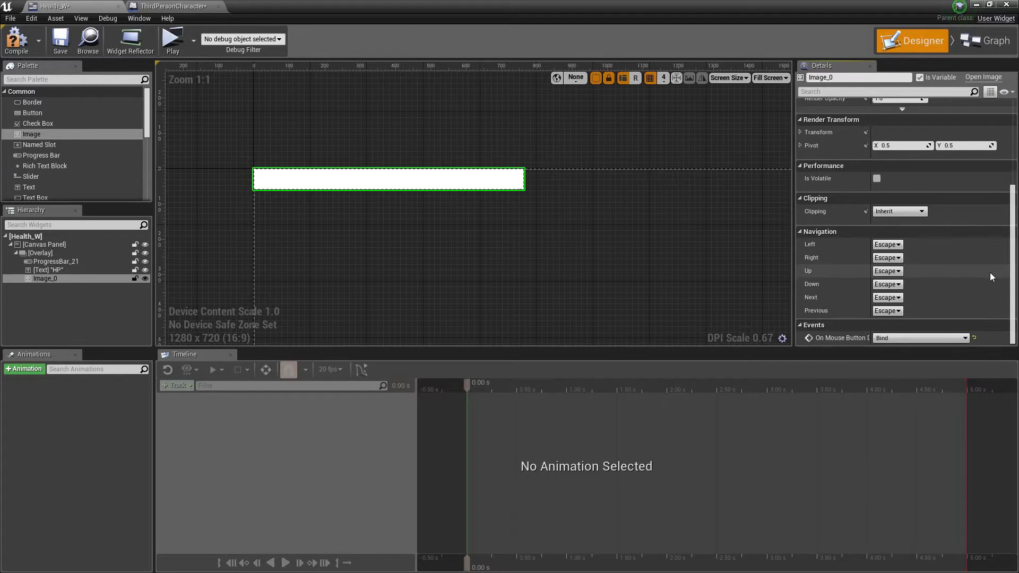
click(900, 170)
click(897, 190)
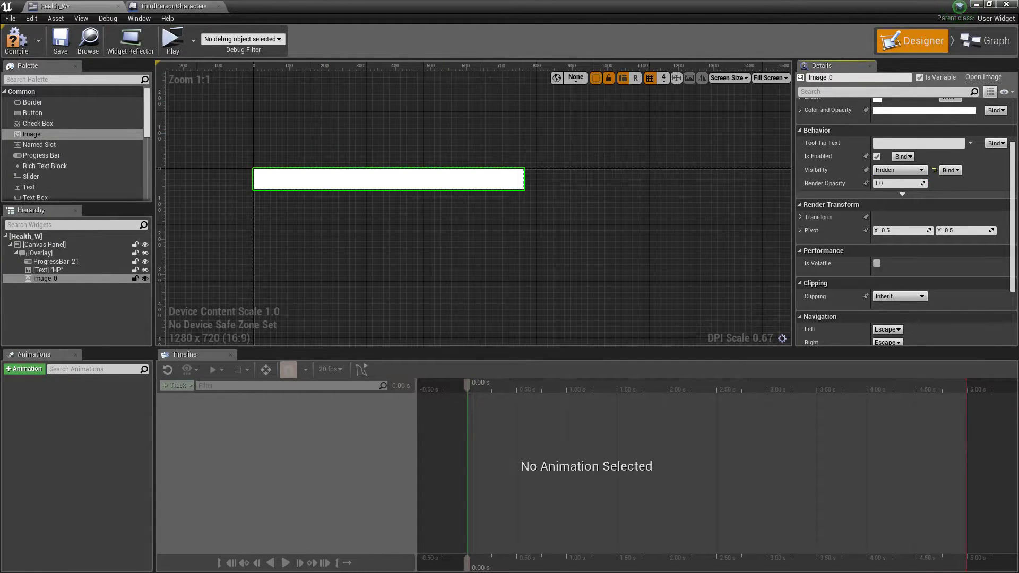
click(57, 42)
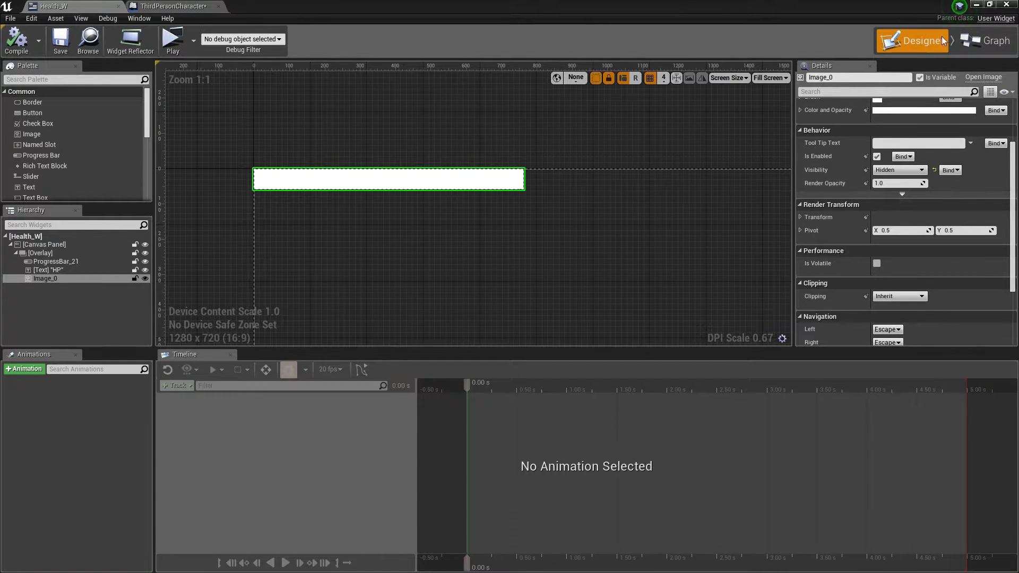
Step: Add a custom event named FireHit below the health logic in the Health_W event graph
click(985, 41)
right_drag(549, 389, 533, 232)
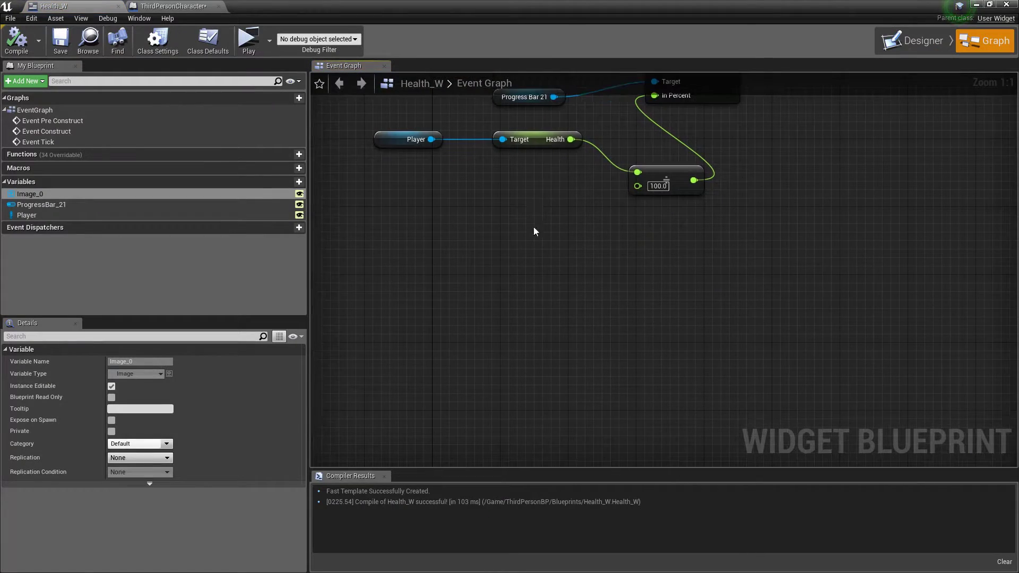
right_click(451, 288)
text(custom event)
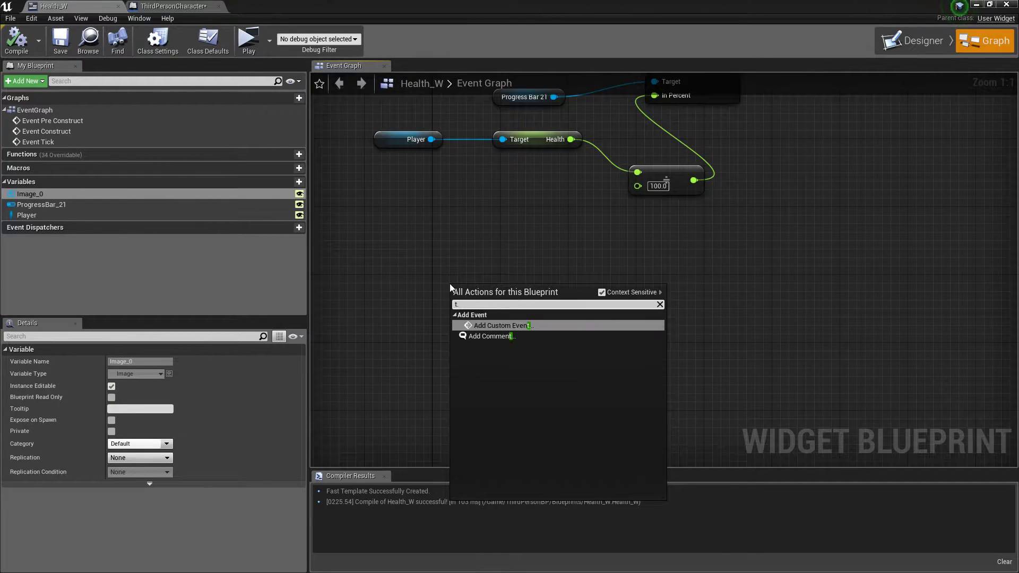
key(Return)
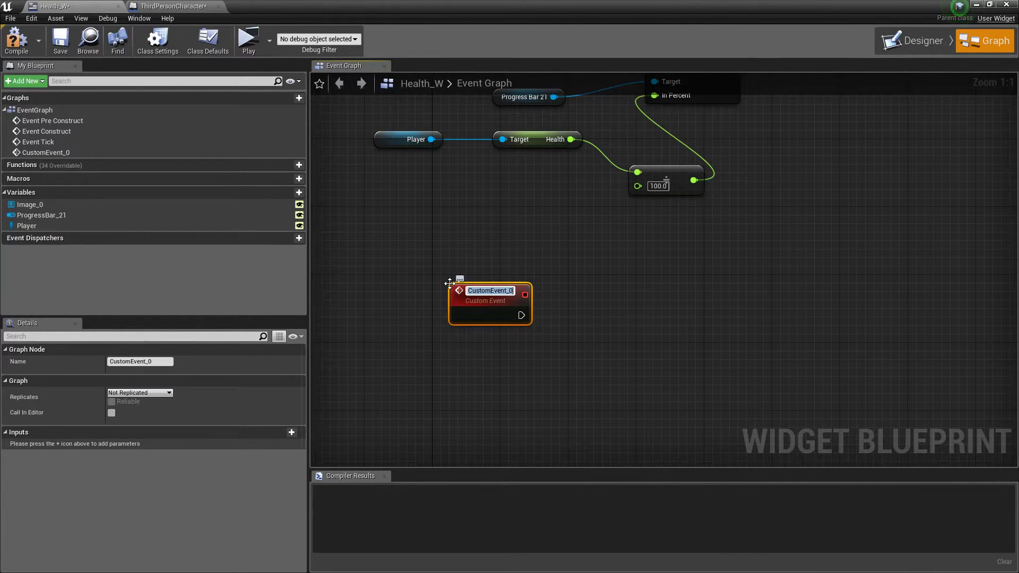
text(FireHi)
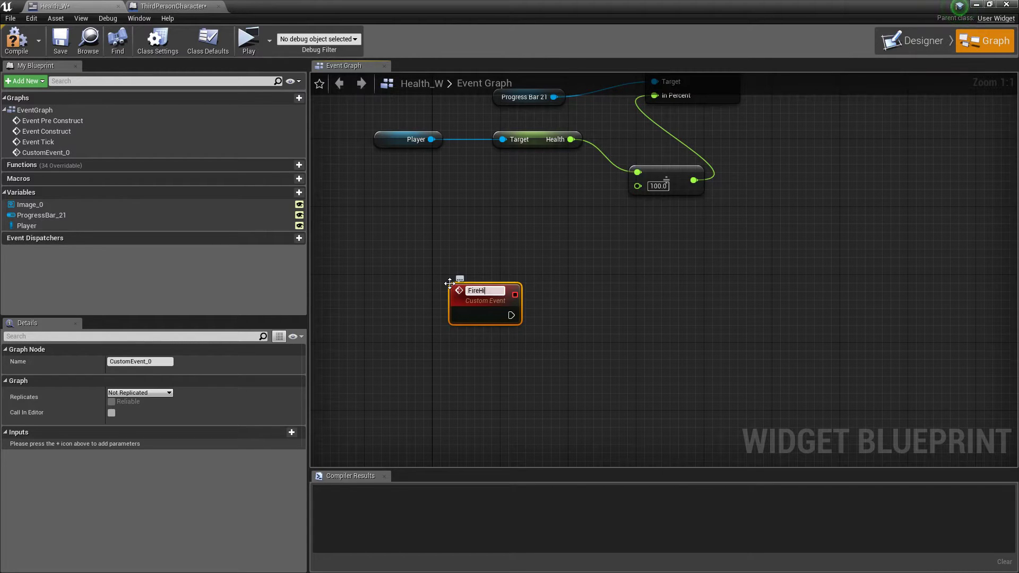
text(t)
key(Return)
Step: Place an Image_0 getter with a Set Visibility node set to Visible, and connect FireHit to that node
ctrl+drag(120, 205, 606, 323)
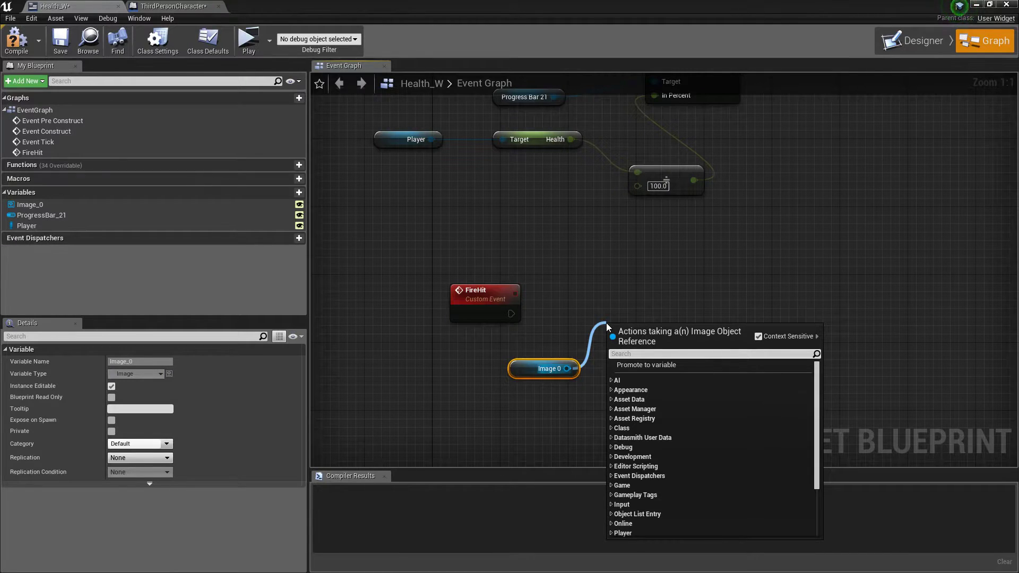
text(set vis)
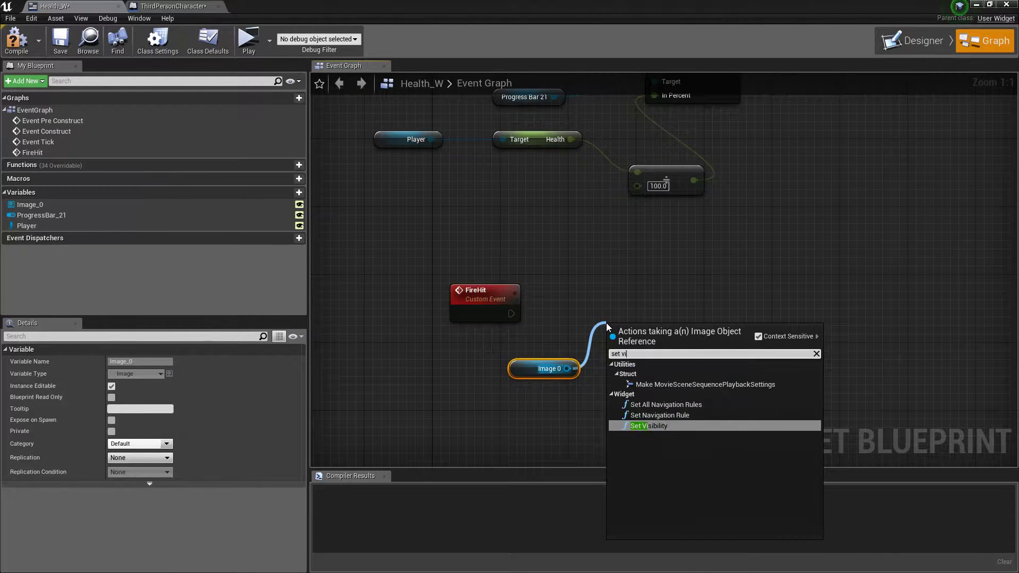
key(Return)
drag(630, 334, 512, 314)
click(479, 253)
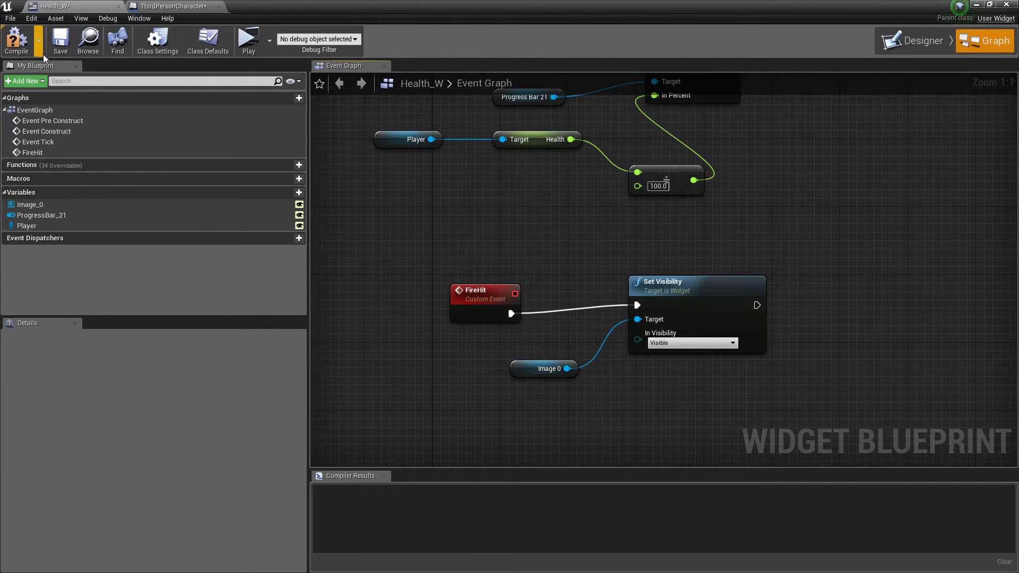
Step: Compile and save the Health_W widget, then save the ThirdPersonCharacter blueprint as well
click(40, 46)
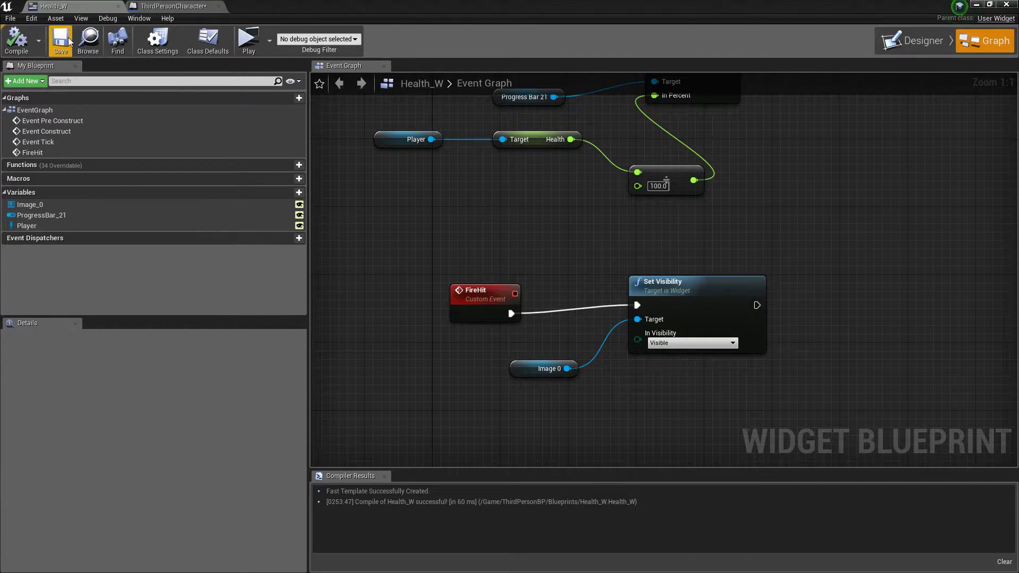
click(163, 6)
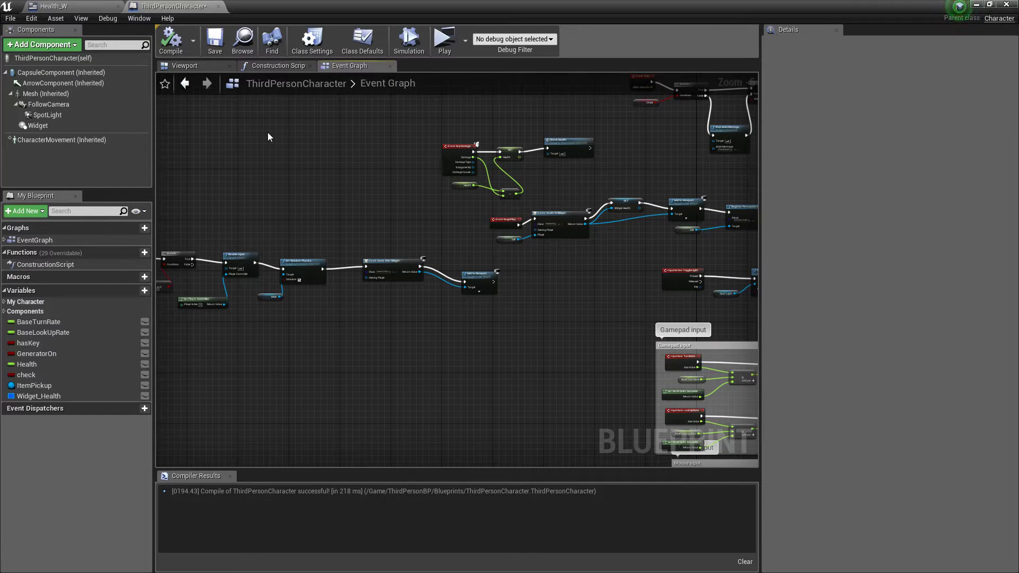
key(ctrl+shift+s)
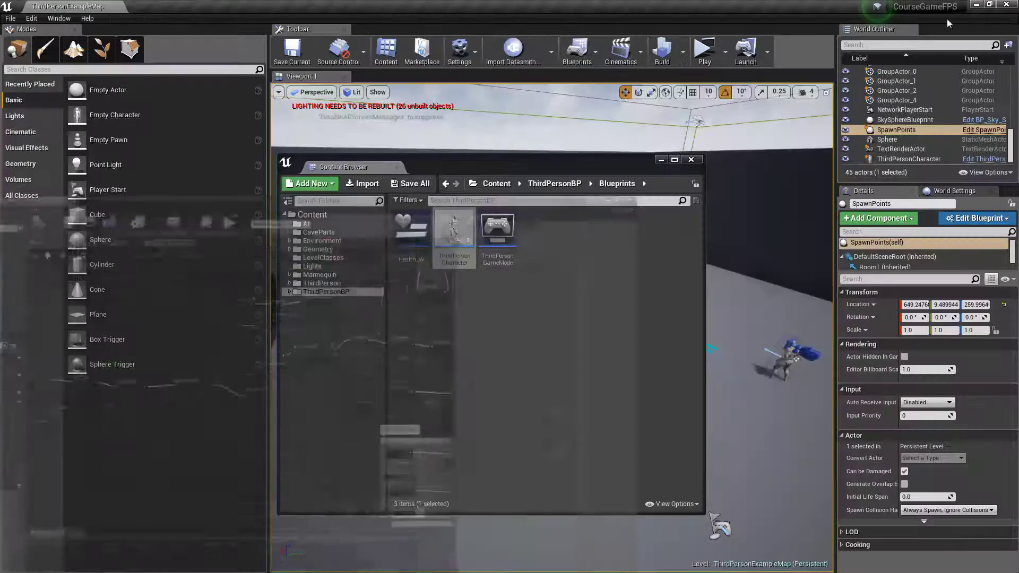
Step: Create an Actor blueprint class named Fire in the ThirdPersonBP Blueprints folder
right_click(582, 336)
key(Escape)
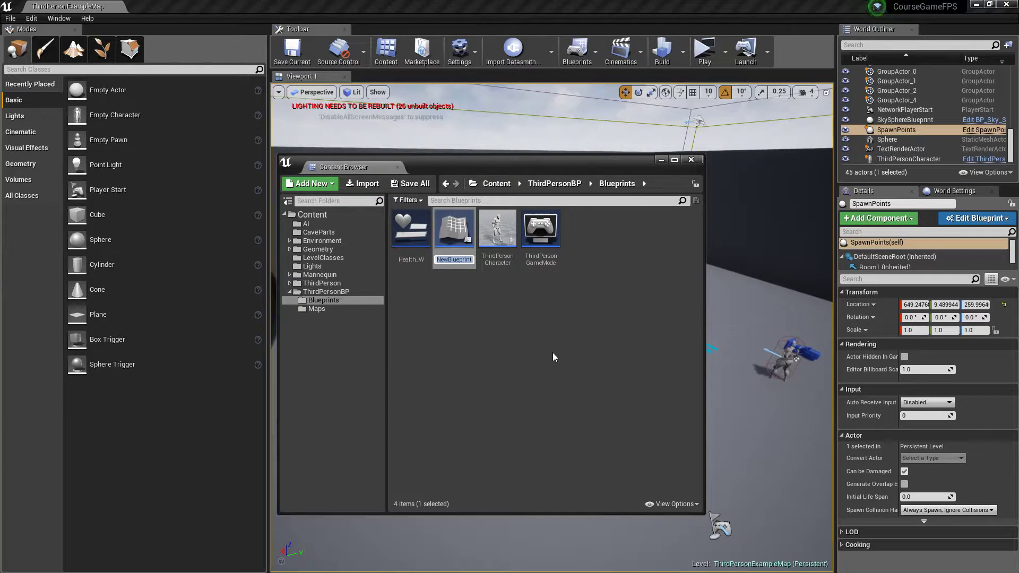
text(Fire)
key(Return)
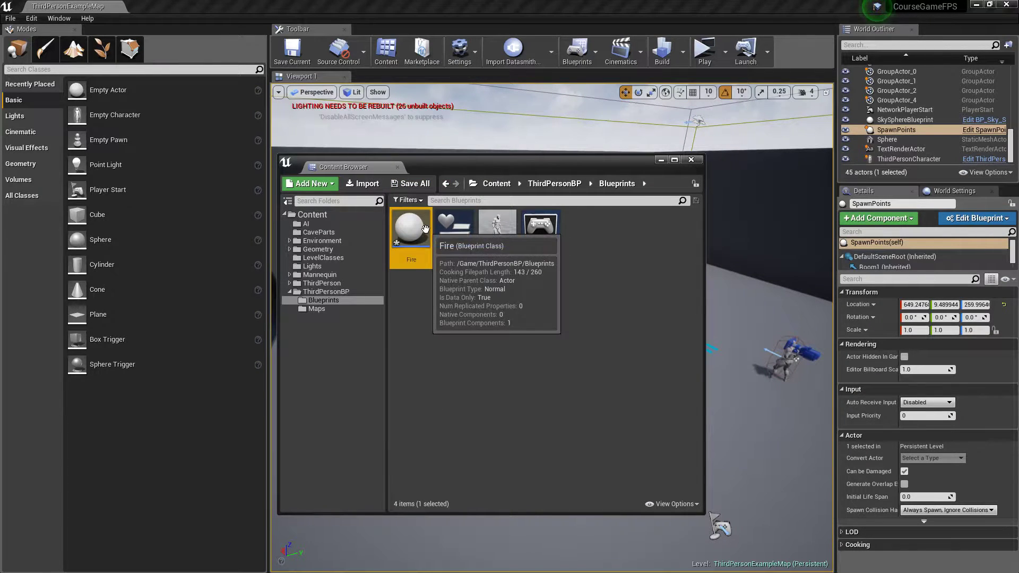
Step: Open the Fire blueprint and add a Static Mesh component that uses the 1M_Cube mesh
double_click(409, 230)
click(72, 45)
text(stat)
key(Down)
key(Return)
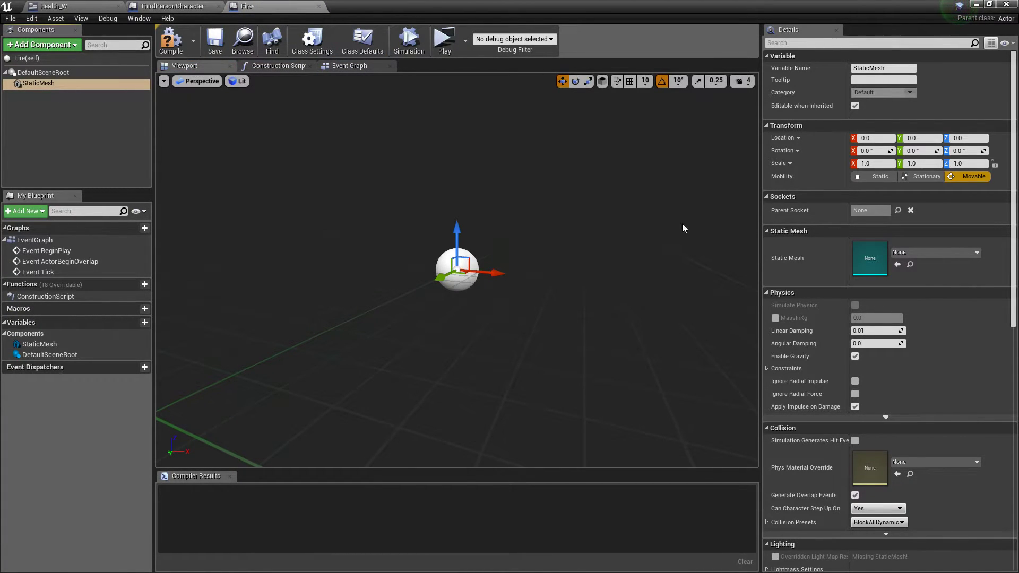
click(934, 252)
click(903, 343)
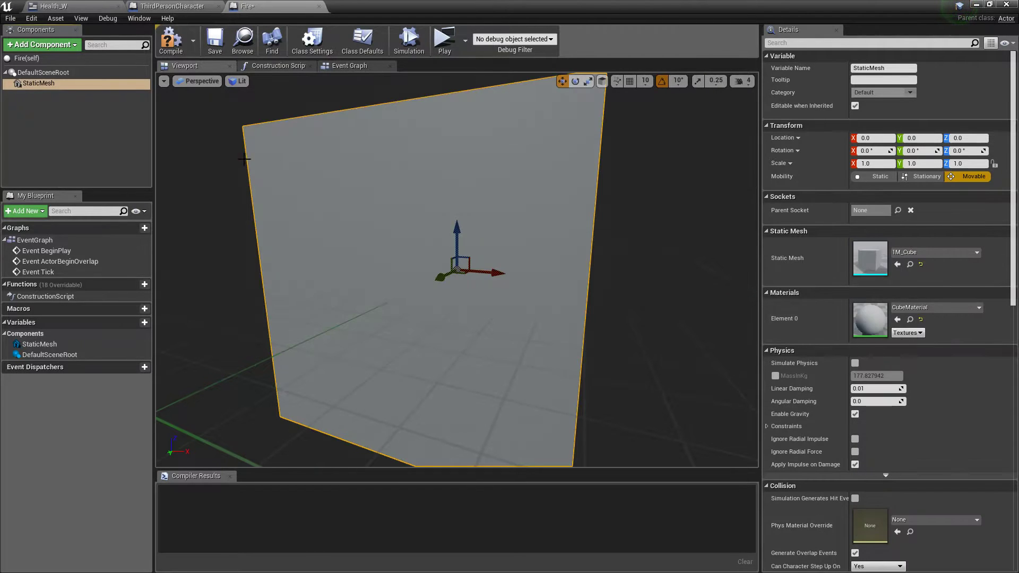
Step: Add a Box Collision component beneath the StaticMesh, keeping the name Box
click(32, 45)
text(boxc)
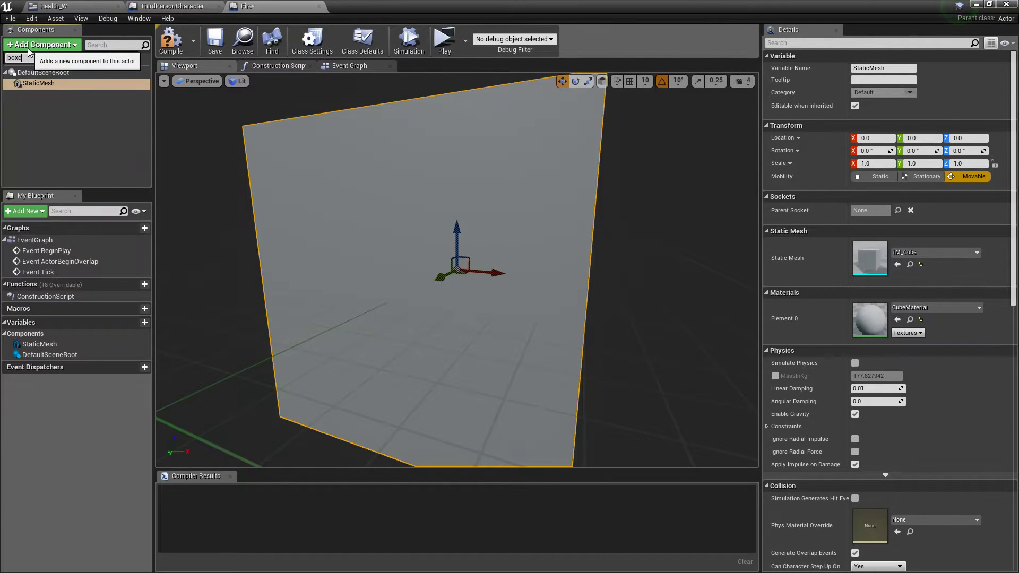
key(BackSpace)
key(BackSpace)
key(Return)
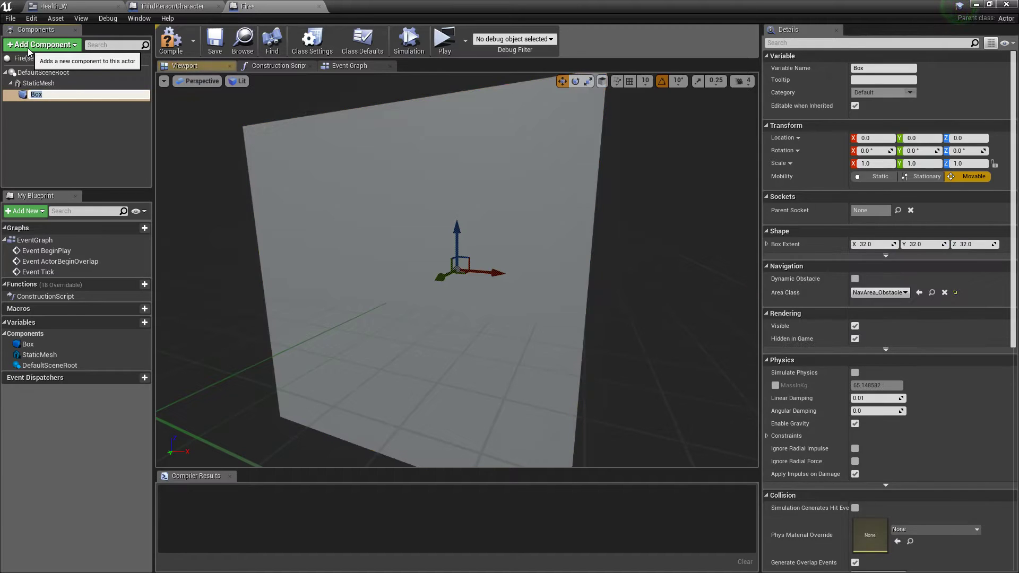
click(23, 127)
click(32, 94)
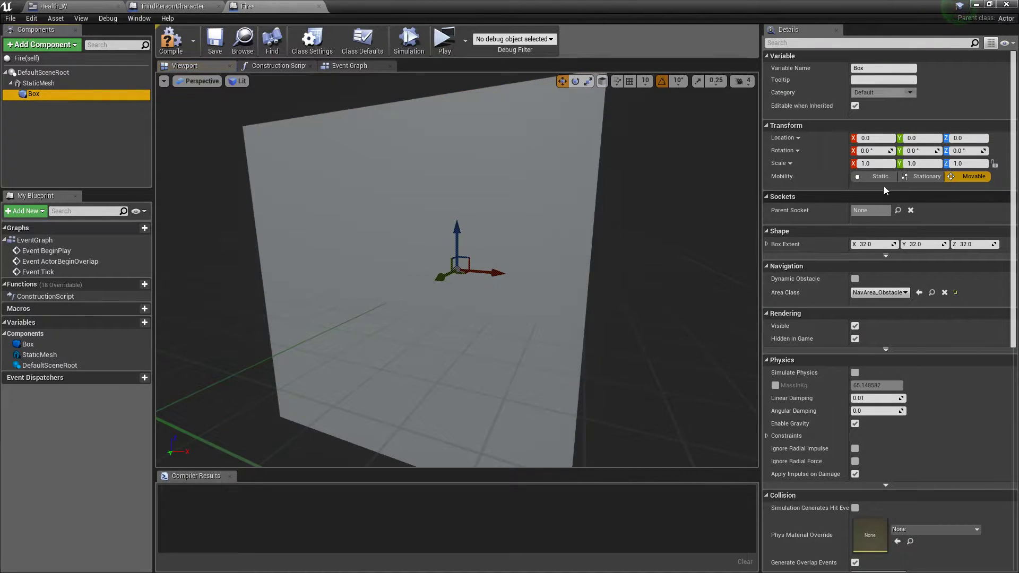
Step: Set the Box component's scale to 5.0 on all axes and turn off Hidden in Game
click(881, 163)
text(5)
key(Return)
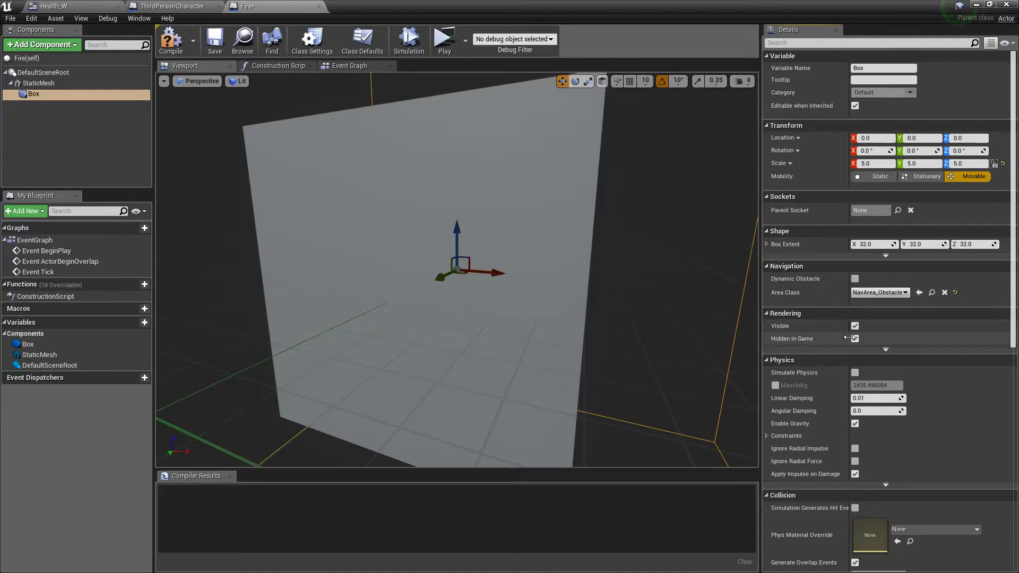
scroll(915, 362, down, 10)
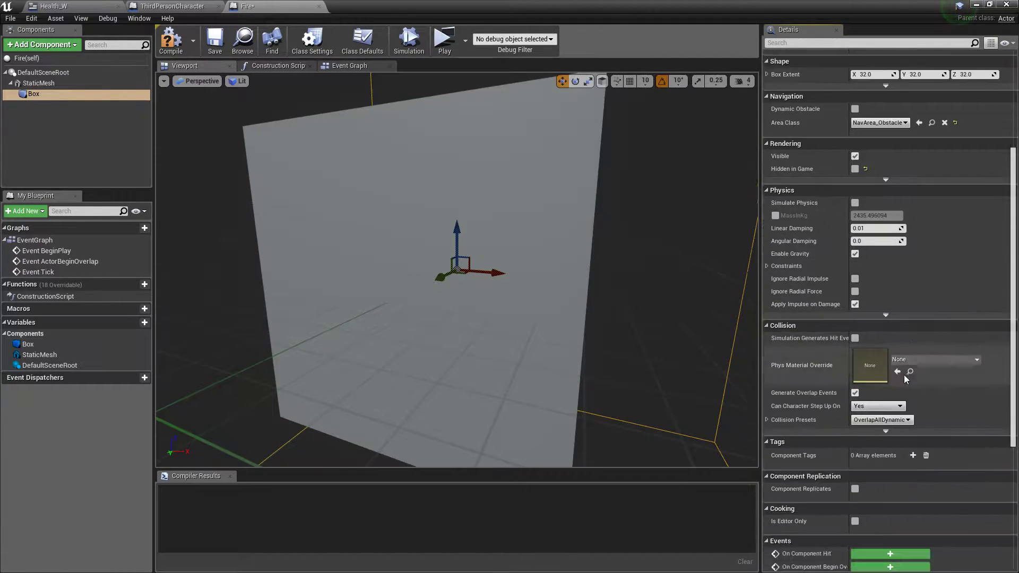
Step: Add the Box's On Component Begin Overlap event and cast its Other Actor to ThirdPersonCharacter in the Event Graph
click(886, 337)
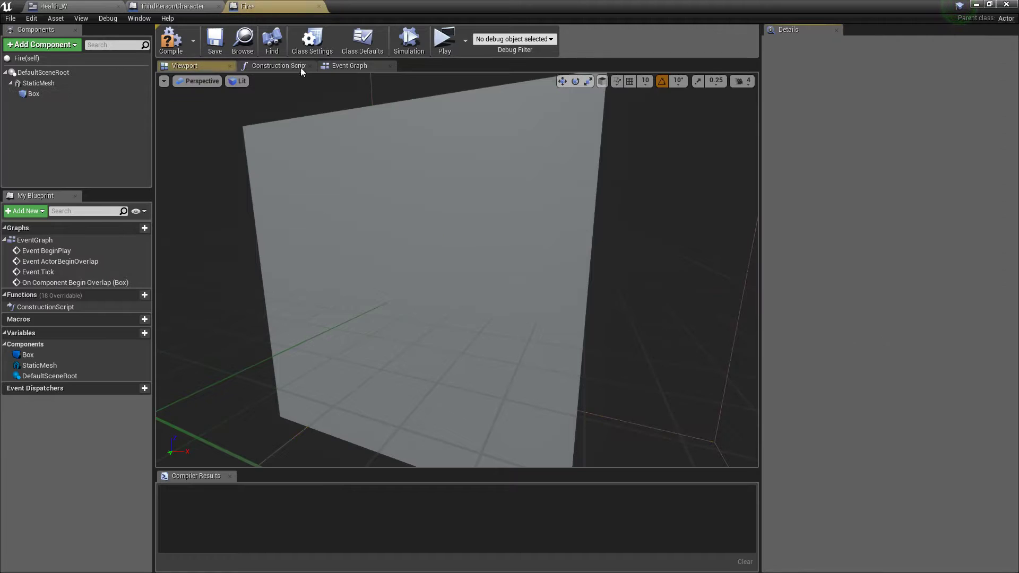
click(351, 66)
drag(370, 246, 432, 238)
text(cast tothird)
key(Return)
drag(486, 241, 479, 199)
right_drag(502, 310, 463, 285)
Step: Get the Widget Health variable from the cast's As Third Person Character output
drag(450, 260, 509, 298)
text(get w)
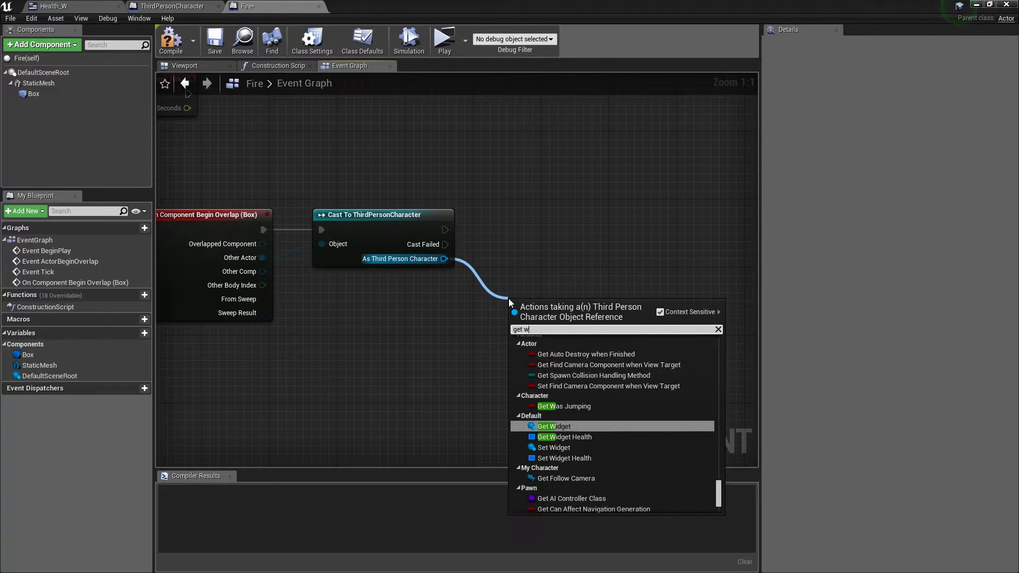
text(idget)
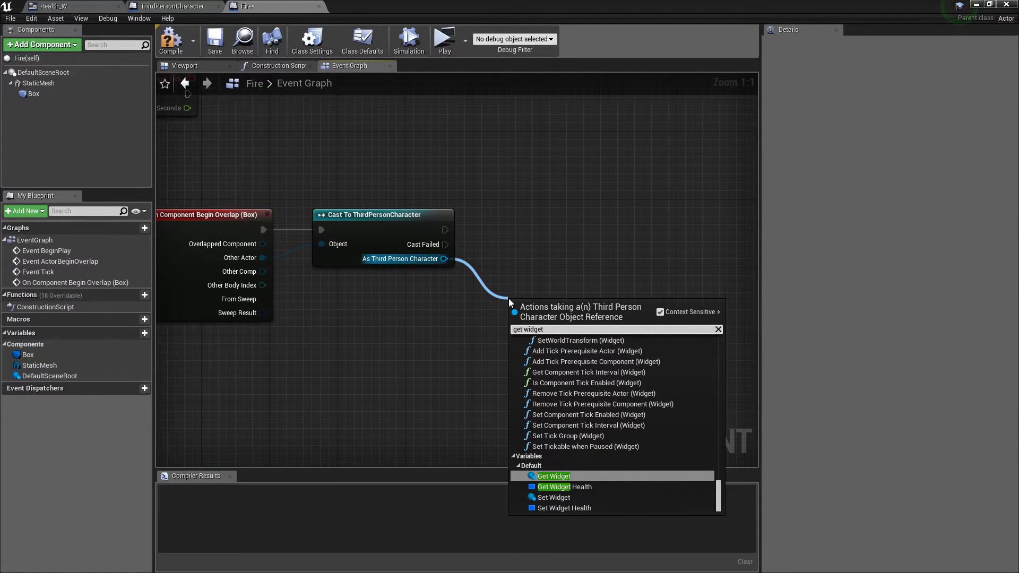
key(Down)
key(Return)
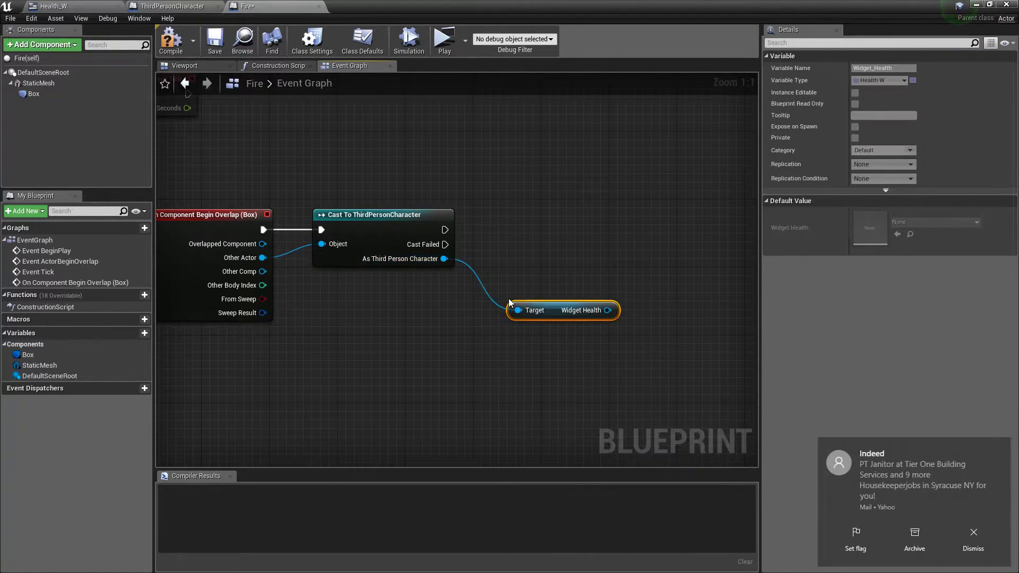
right_drag(572, 300, 490, 335)
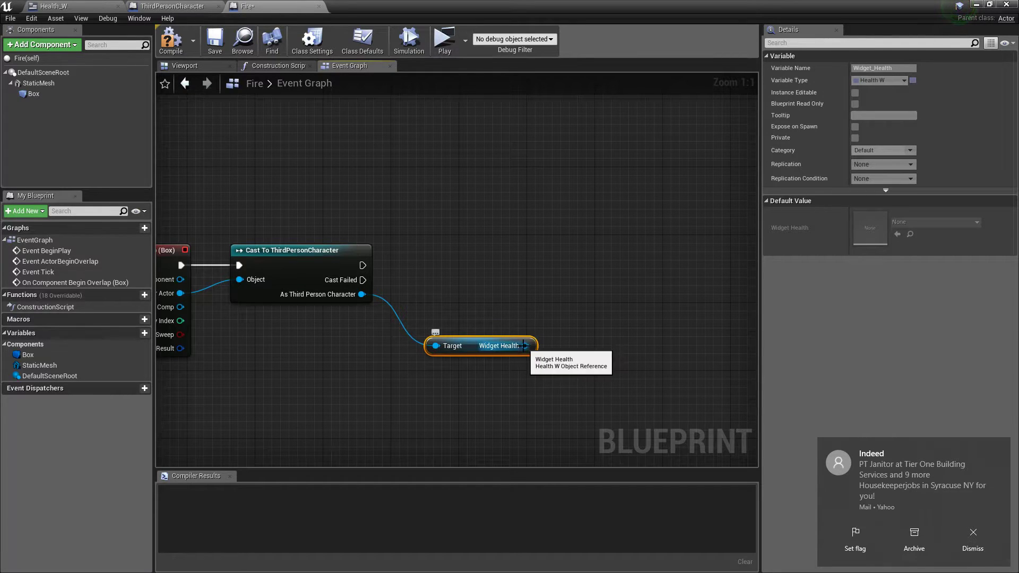
Step: Call Fire Hit on Widget Health, connect its execution to the ThirdPersonCharacter cast, and compile the Fire blueprint
drag(525, 346, 586, 260)
text(fire hit)
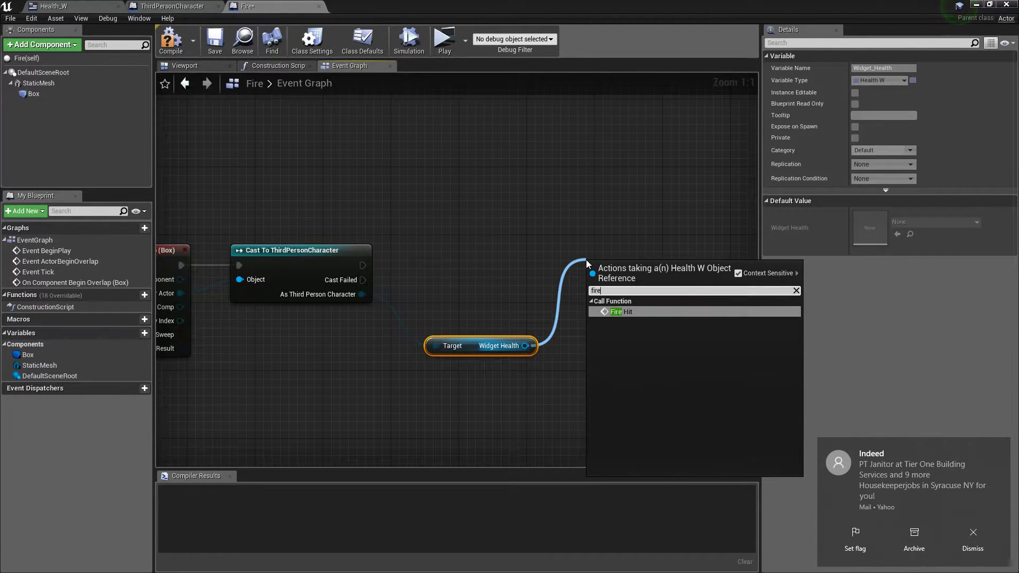
key(Return)
drag(596, 290, 362, 266)
click(171, 40)
click(277, 260)
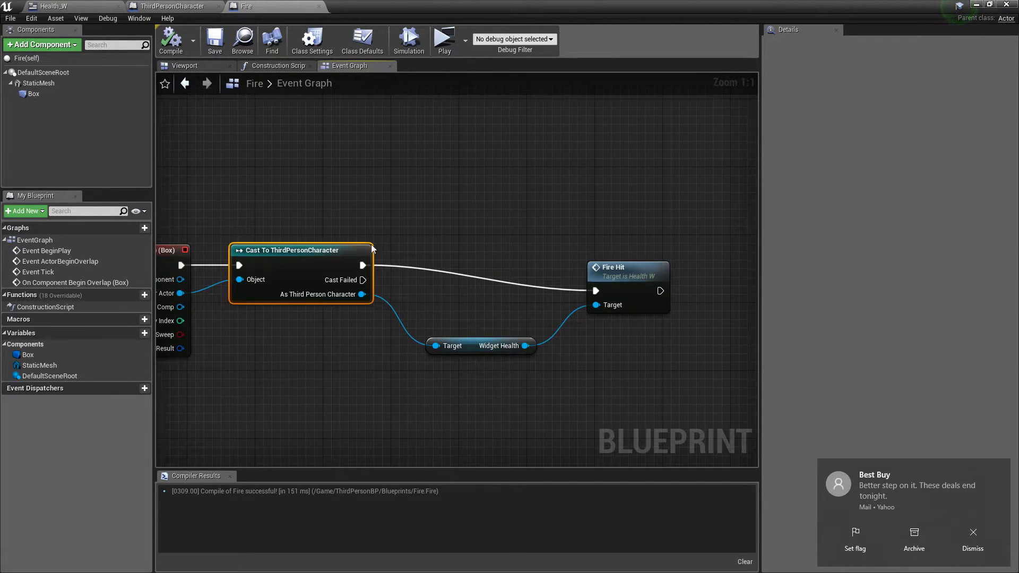
click(53, 6)
right_drag(460, 243, 447, 225)
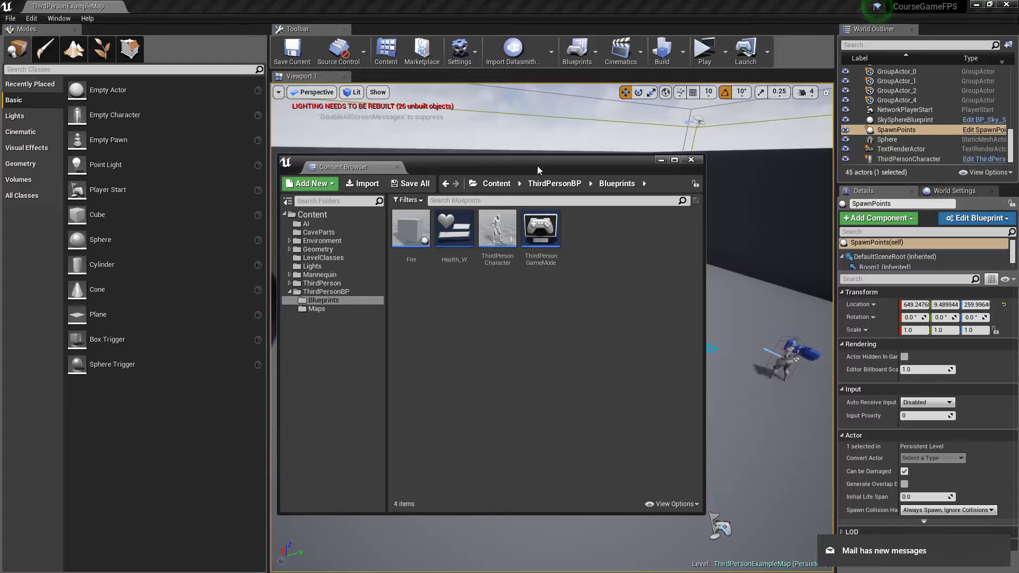
drag(537, 170, 587, 138)
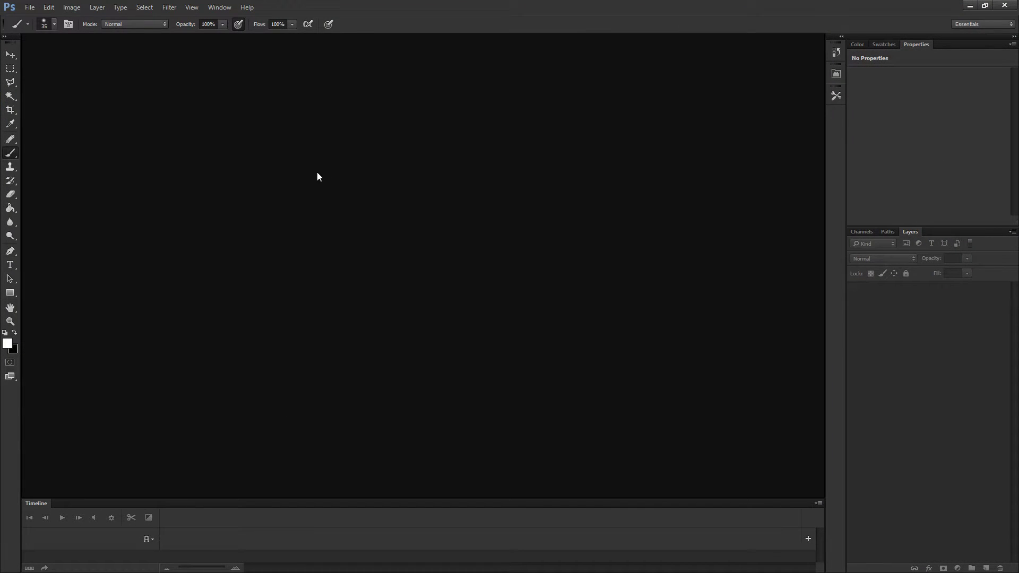
Step: Switch to Photoshop and create a new square document with a transparent background
click(27, 7)
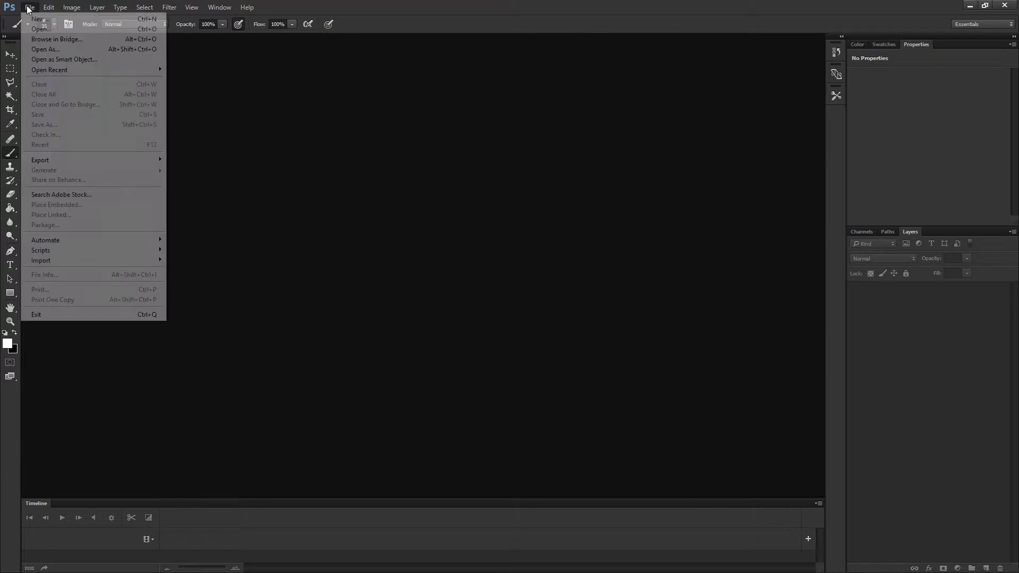
click(38, 21)
click(28, 7)
click(40, 19)
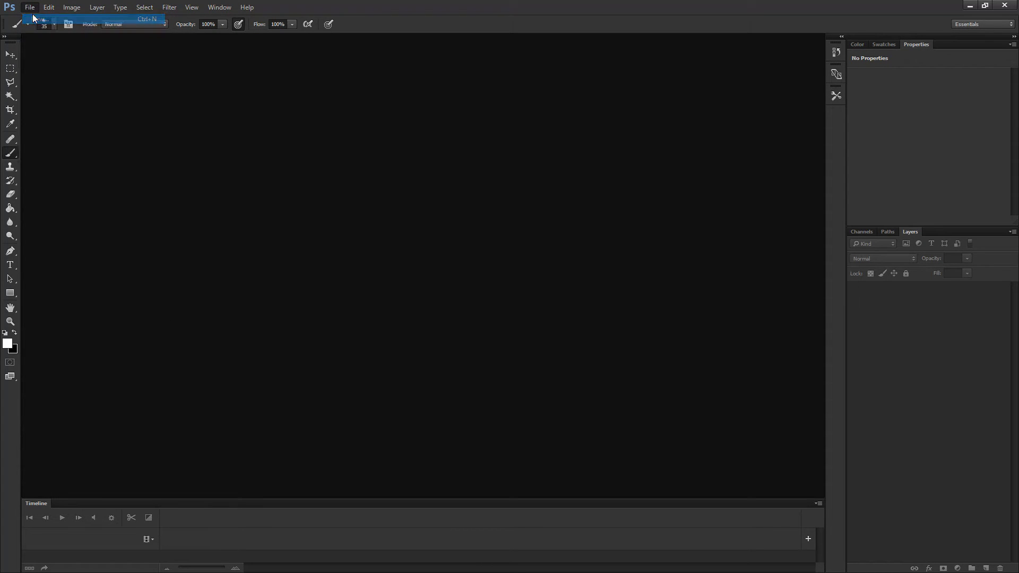
double_click(366, 160)
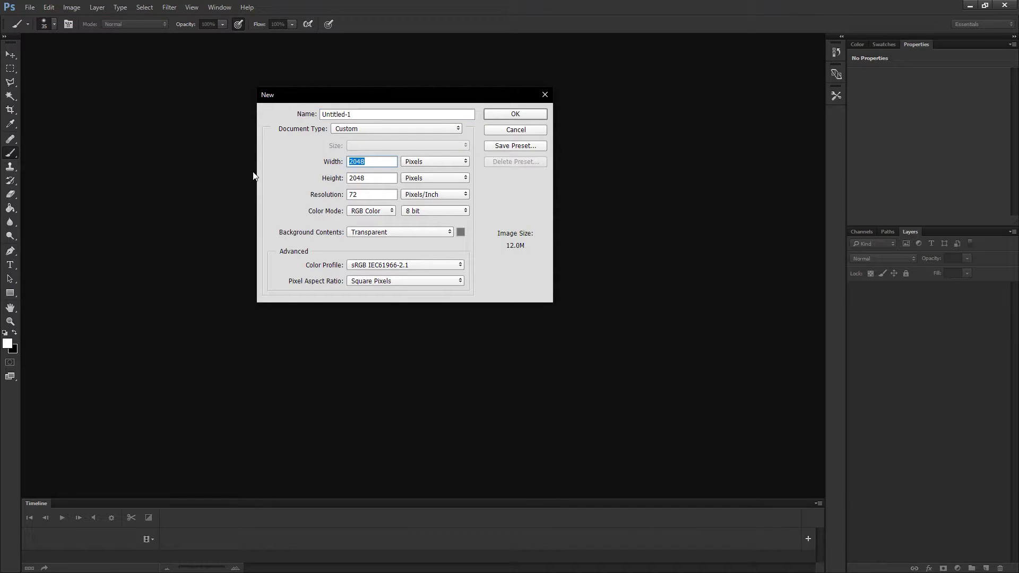
key(Return)
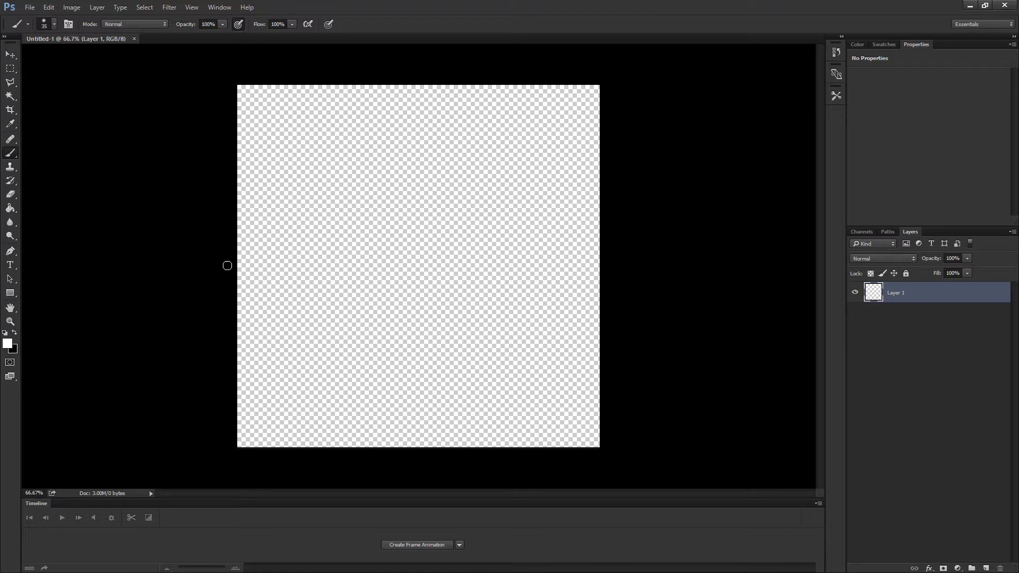
Step: Fill Layer 1 with white and brush a jagged black flame outline across its middle
key(g)
click(373, 246)
key(b)
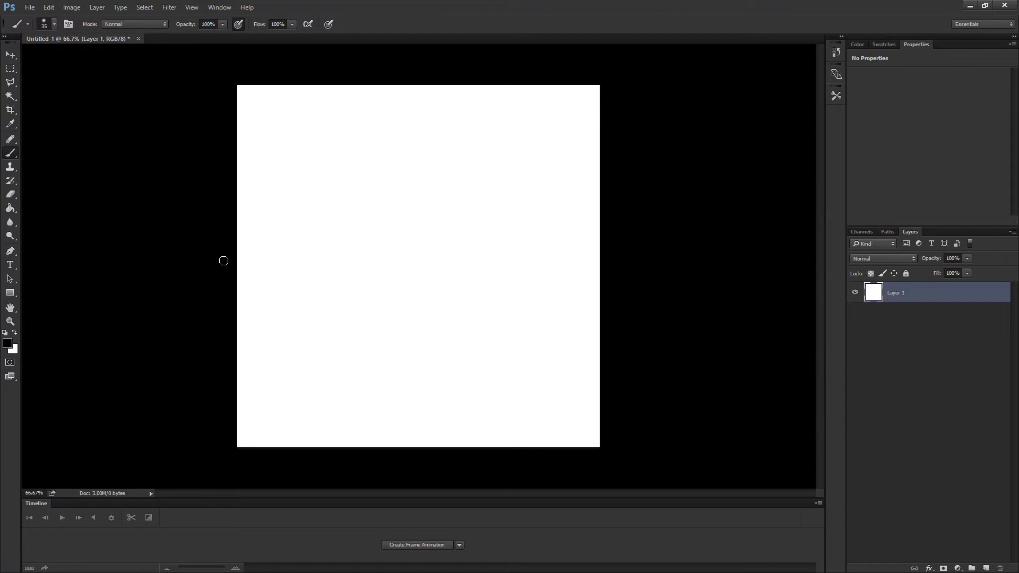
mouse_move(244, 268)
mouse_down()
mouse_move(382, 291)
mouse_move(413, 319)
mouse_up()
key(ctrl+z)
mouse_move(228, 364)
mouse_down()
mouse_move(265, 288)
mouse_move(313, 257)
mouse_move(298, 292)
mouse_move(318, 329)
mouse_move(353, 322)
mouse_move(348, 243)
mouse_move(375, 242)
mouse_move(406, 334)
mouse_move(451, 279)
mouse_move(498, 263)
mouse_move(567, 308)
mouse_move(576, 268)
mouse_move(683, 327)
mouse_up()
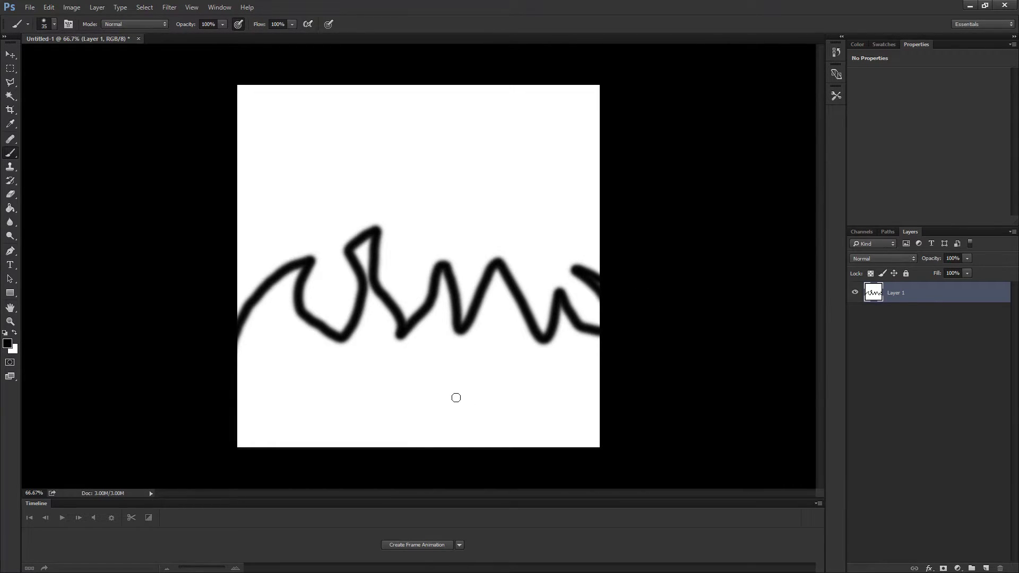
Step: Add a new empty layer and delete Layer 1 containing the flame outline
key(g)
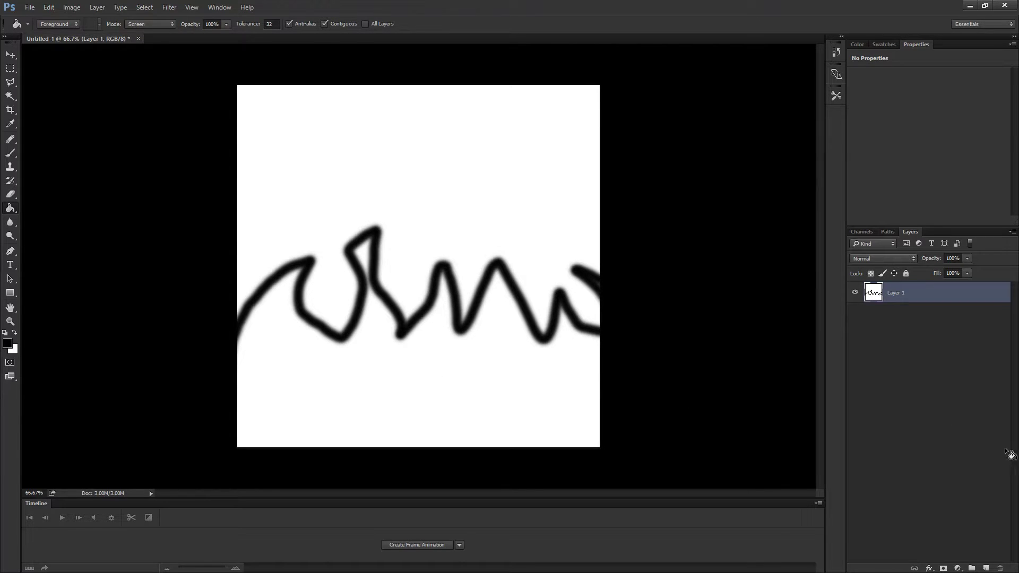
click(984, 568)
click(902, 320)
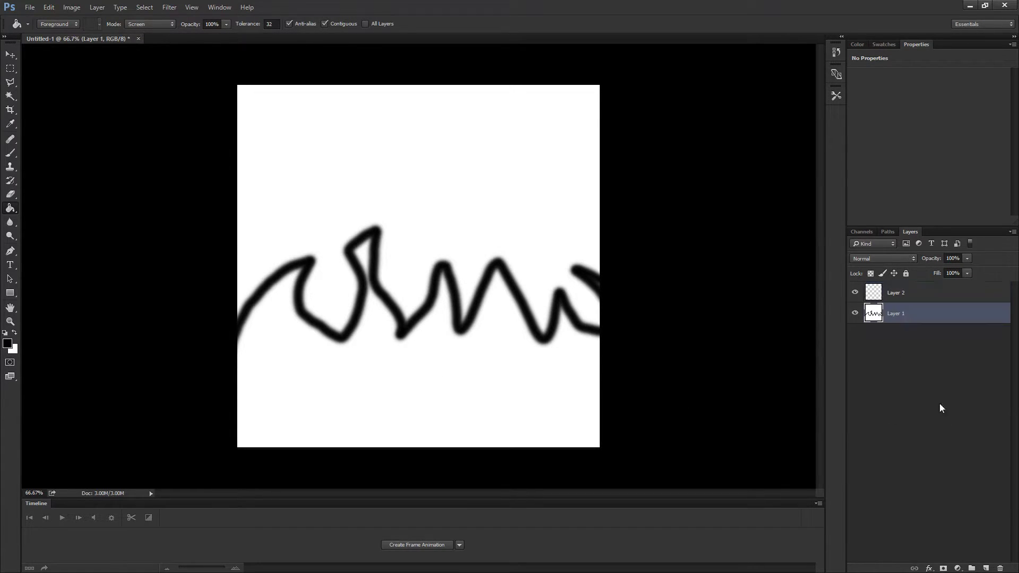
click(1000, 568)
Step: Add another layer filled with white and place it beneath the empty Layer 2
click(985, 568)
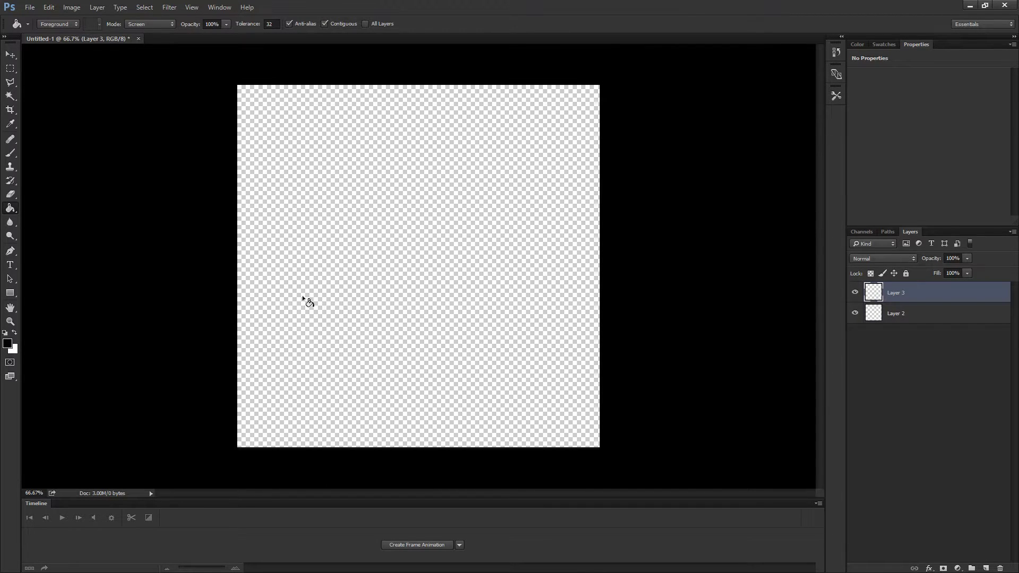
key(x)
click(350, 345)
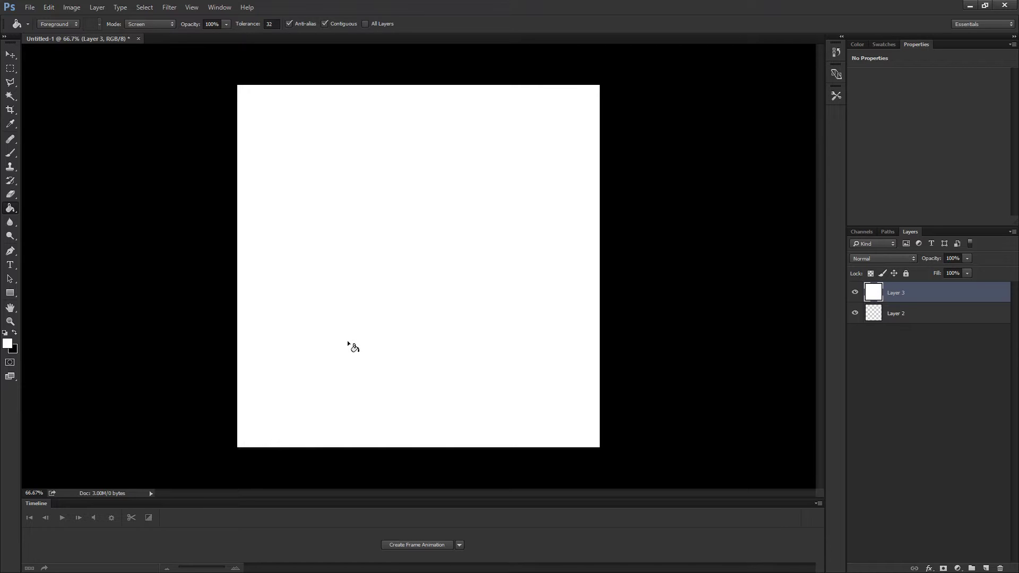
key(b)
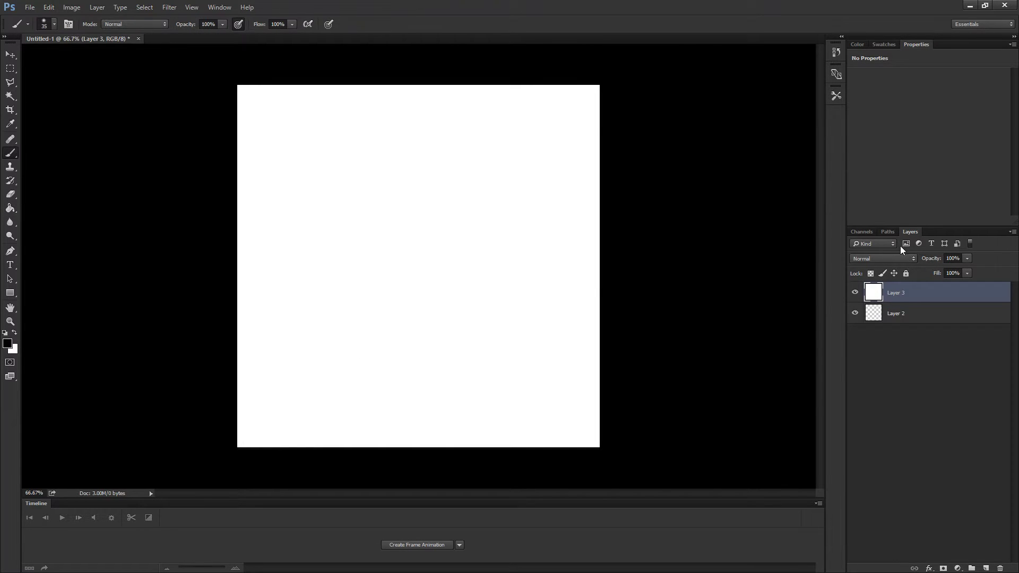
drag(904, 297, 908, 344)
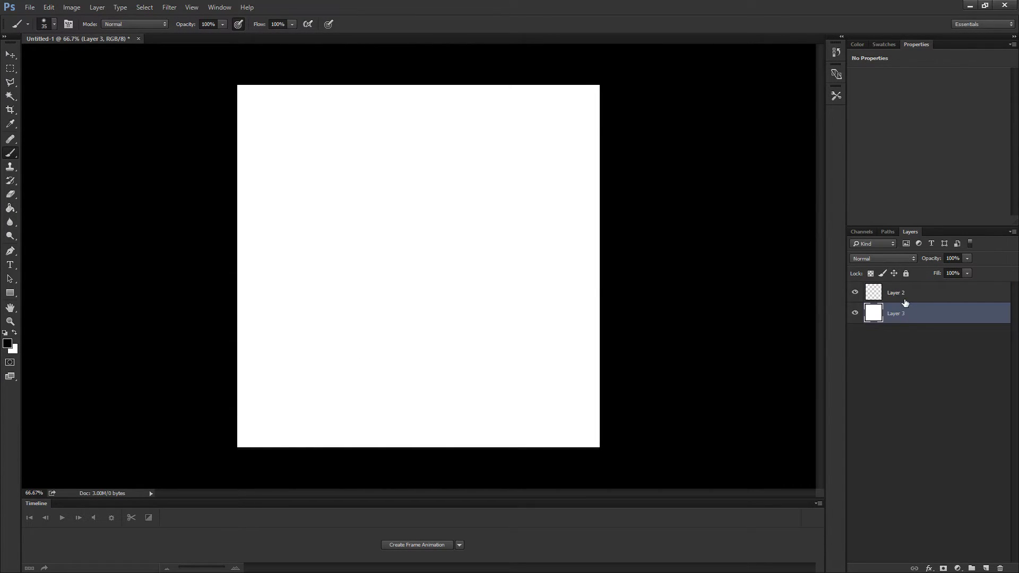
Step: Paint a jagged black flame outline across the full width of Layer 2 with the Brush tool
click(905, 297)
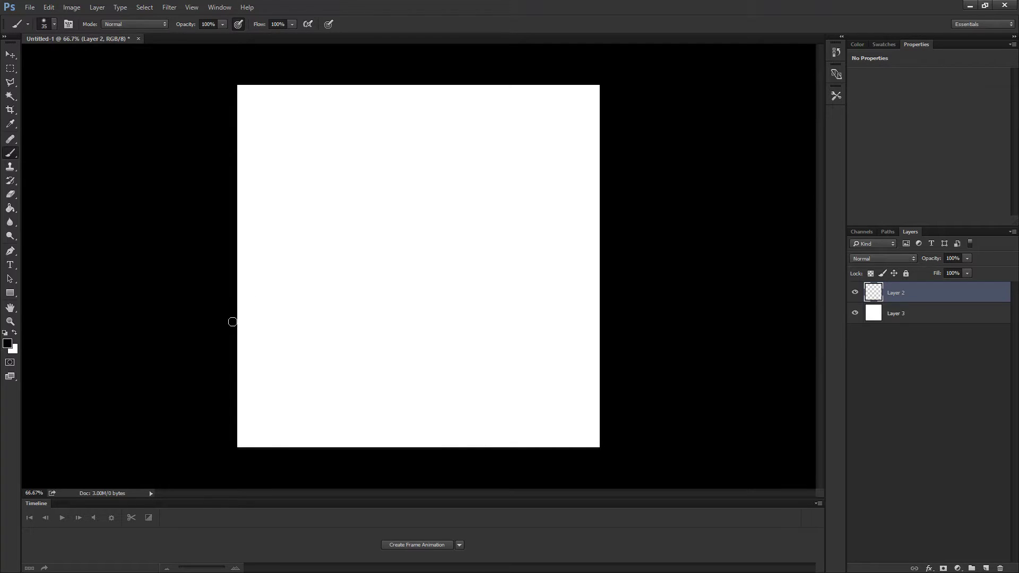
mouse_move(238, 317)
mouse_down()
mouse_move(254, 240)
mouse_move(292, 313)
mouse_move(314, 241)
mouse_move(393, 262)
mouse_move(435, 325)
mouse_move(460, 252)
mouse_move(556, 322)
mouse_move(577, 285)
mouse_move(614, 353)
mouse_up()
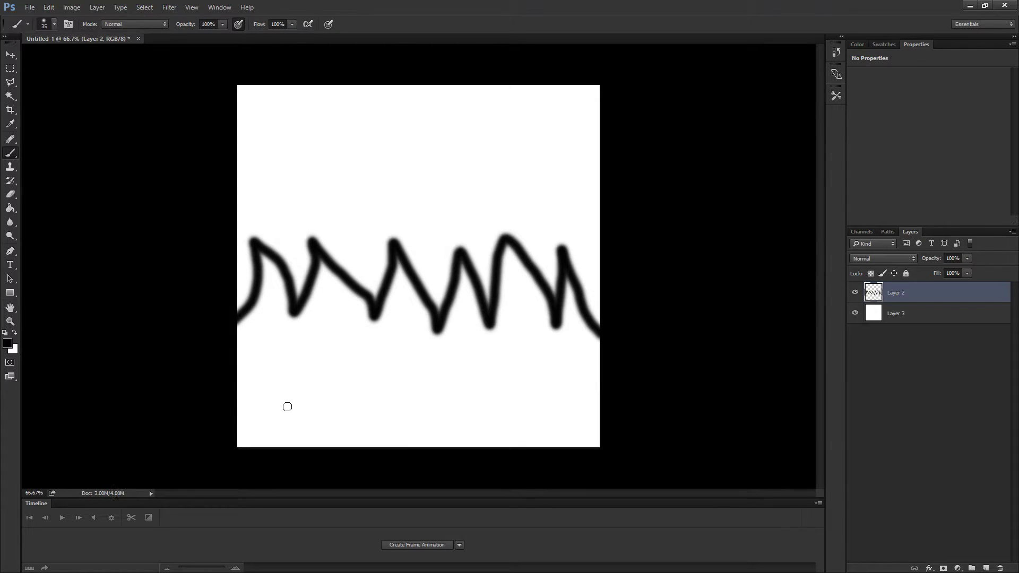
Step: Fill the area below the flame outline with black and save the image to the Desktop as a Targa file named Fire_MAT
key(g)
click(317, 407)
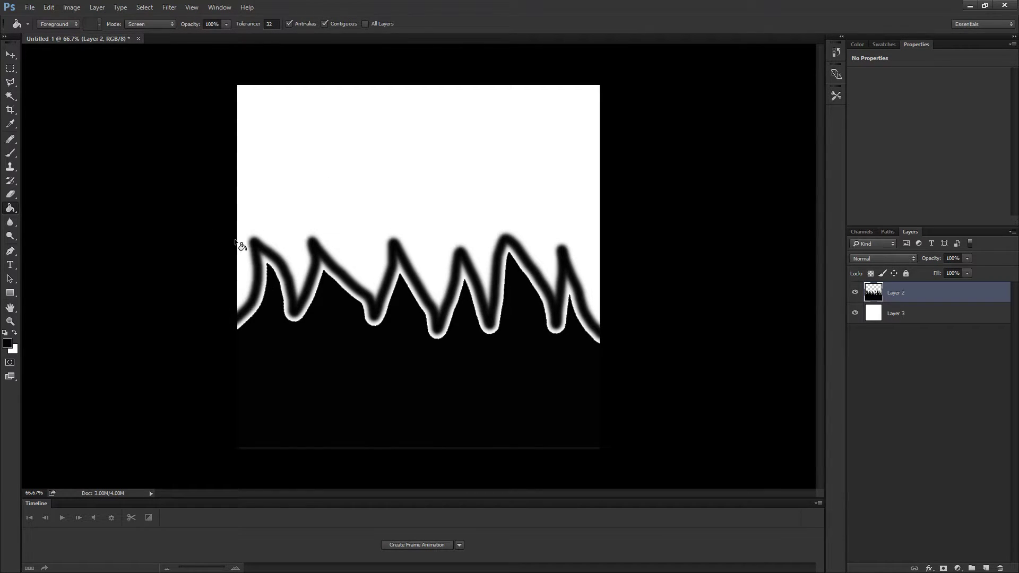
key(ctrl+s)
click(133, 245)
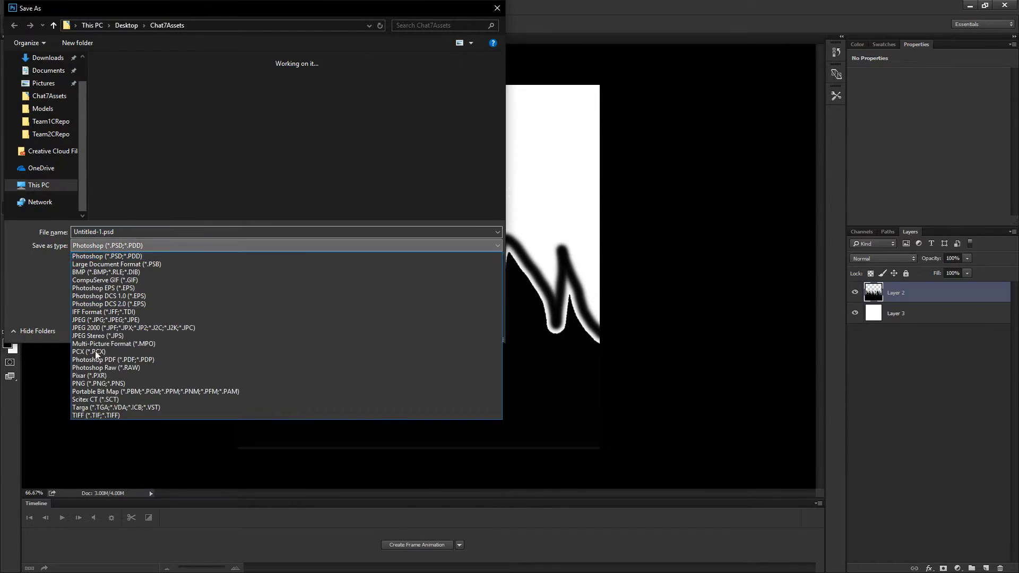
click(127, 402)
click(121, 229)
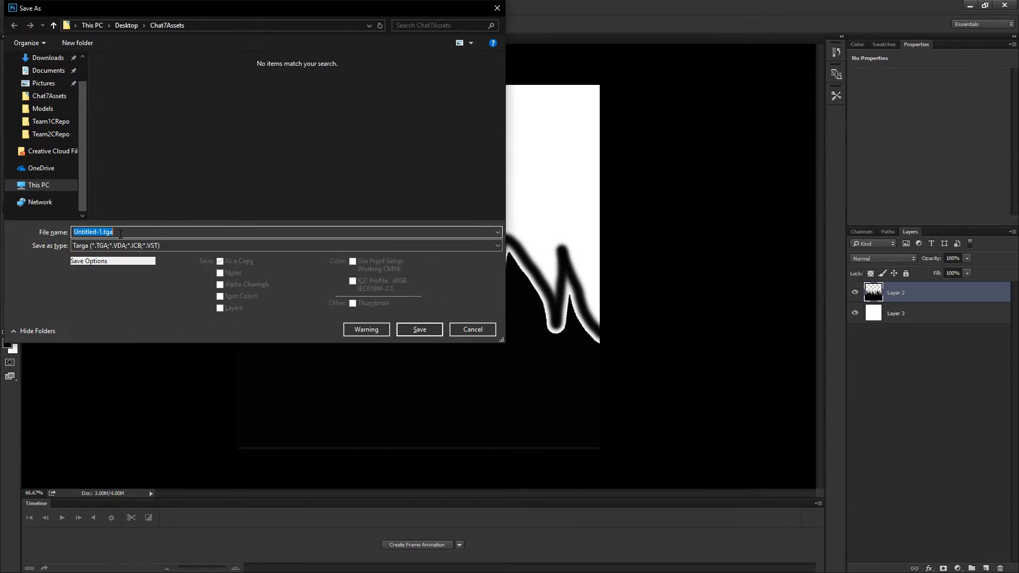
text(Fire_MAT)
scroll(46, 129, up, 1)
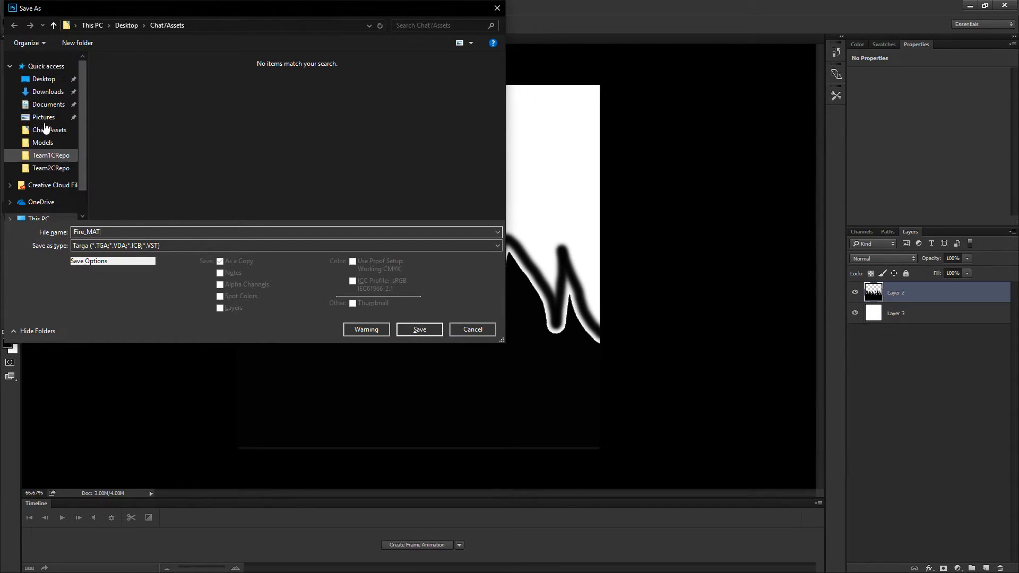
click(43, 78)
click(417, 329)
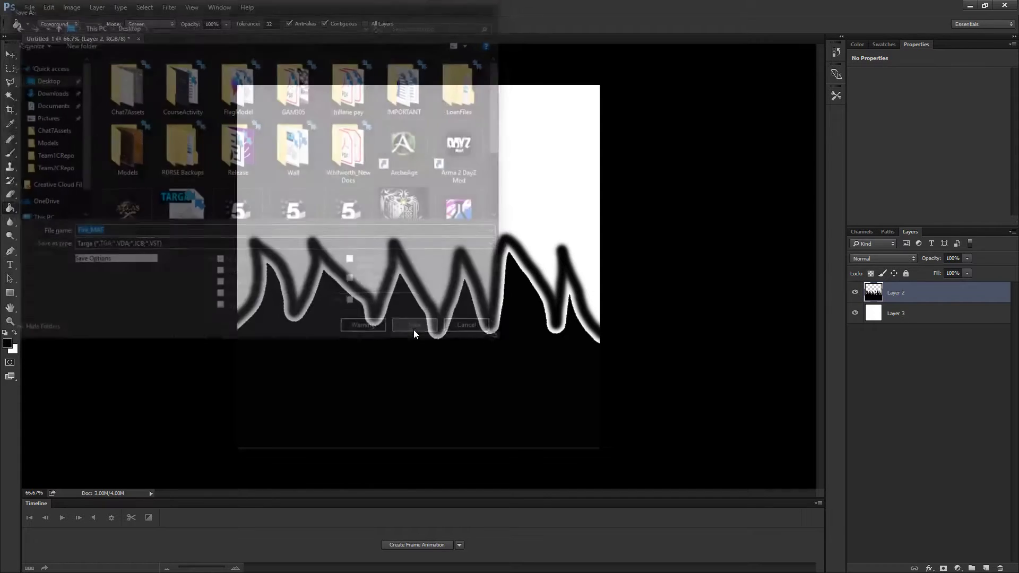
click(385, 128)
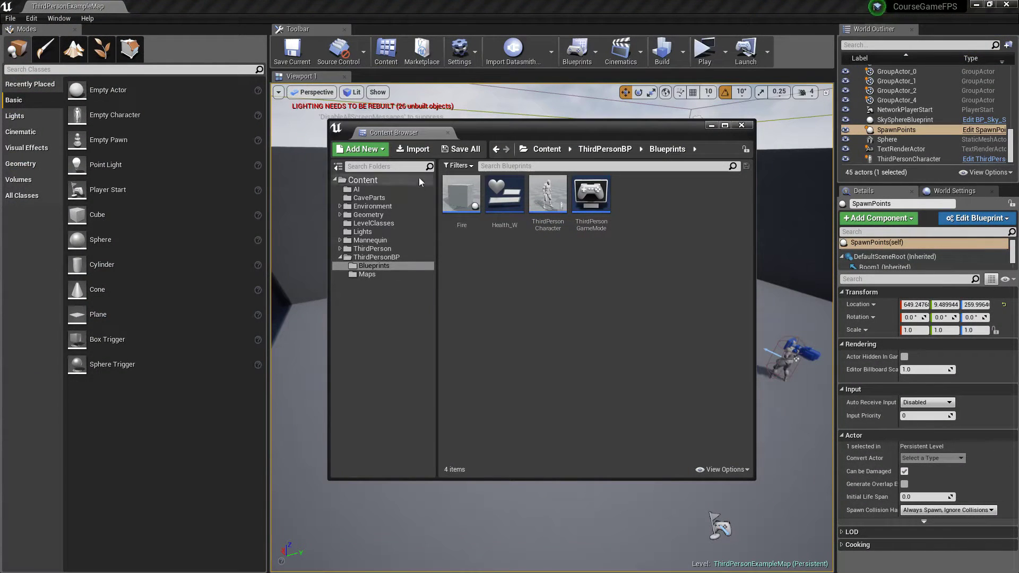
Step: In Unreal Editor, import the Fire_MAT image from the Desktop into the Blueprints folder and save the new asset
click(413, 149)
click(370, 197)
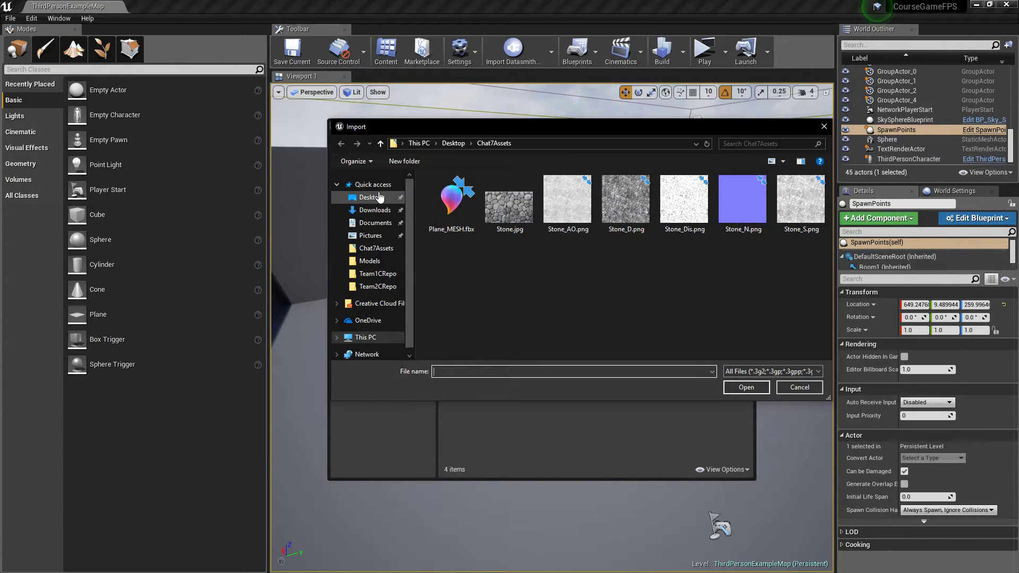
click(514, 375)
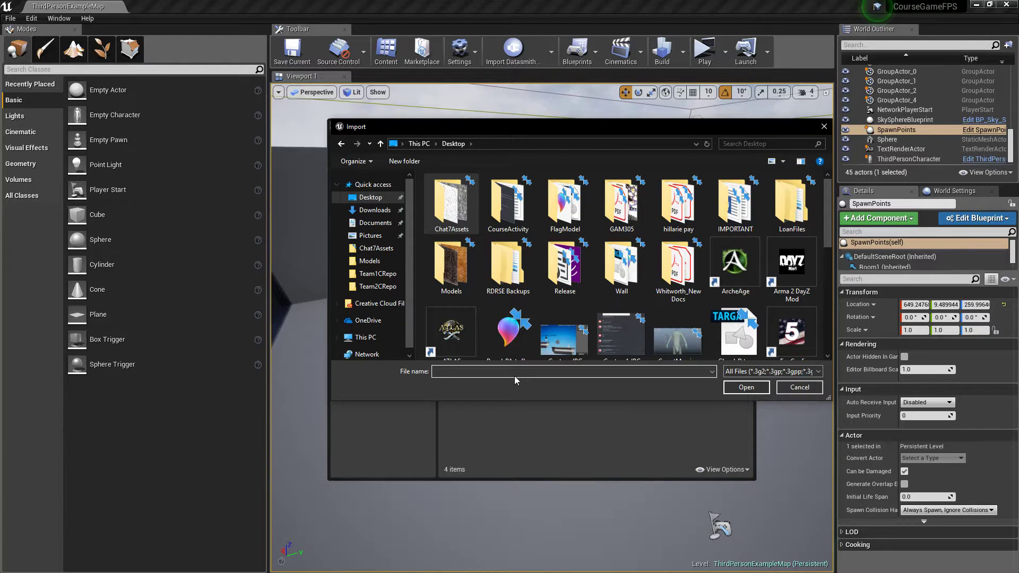
text(fire)
key(Down)
key(Return)
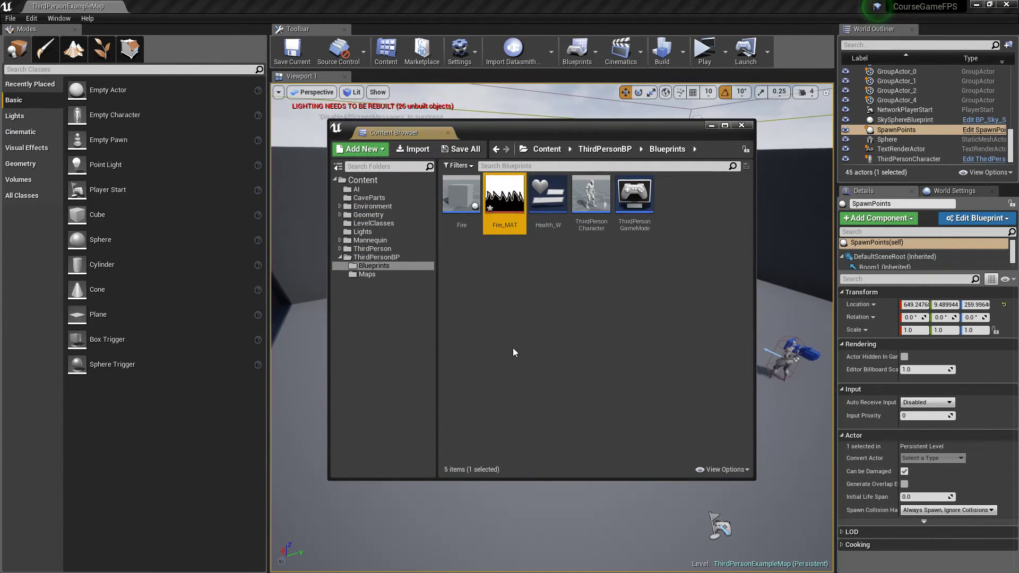
click(460, 149)
click(604, 389)
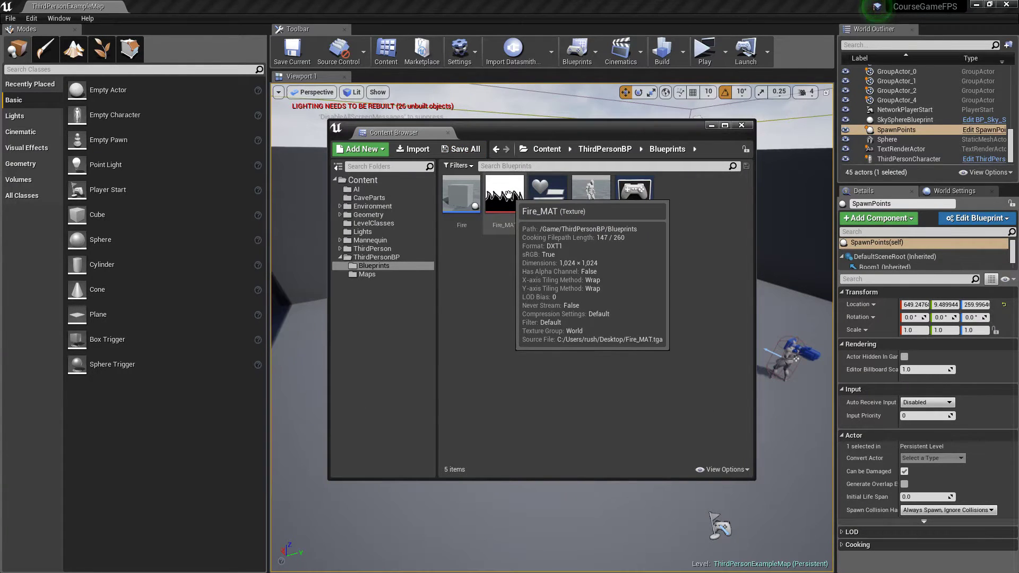
Step: Create a material from the Fire_MAT texture and open it for editing
right_click(508, 192)
click(544, 209)
click(541, 298)
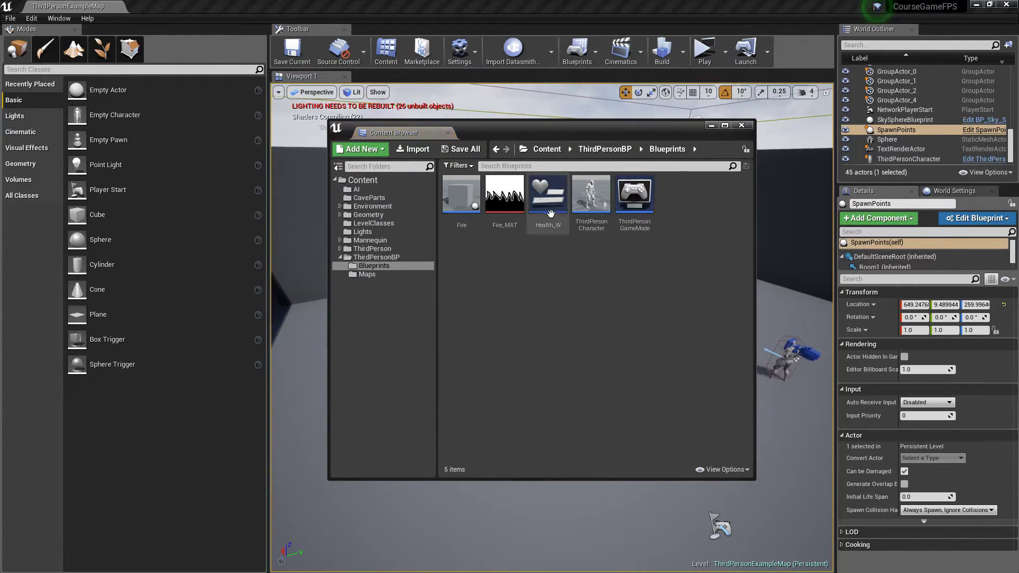
double_click(677, 193)
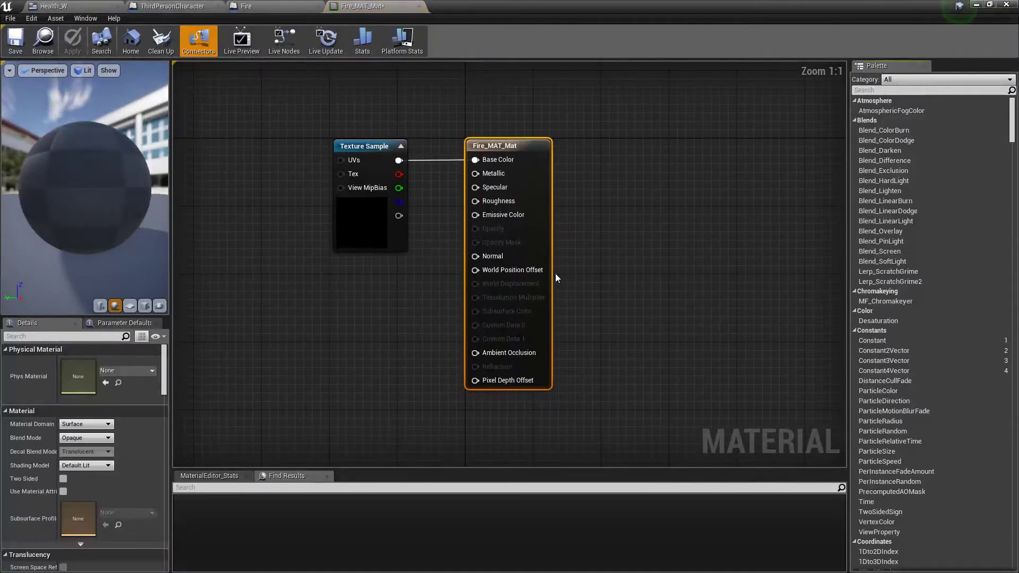
Step: Set the material's domain to User Interface and blend mode to Translucent, moving the Texture Sample away from the result node
click(86, 424)
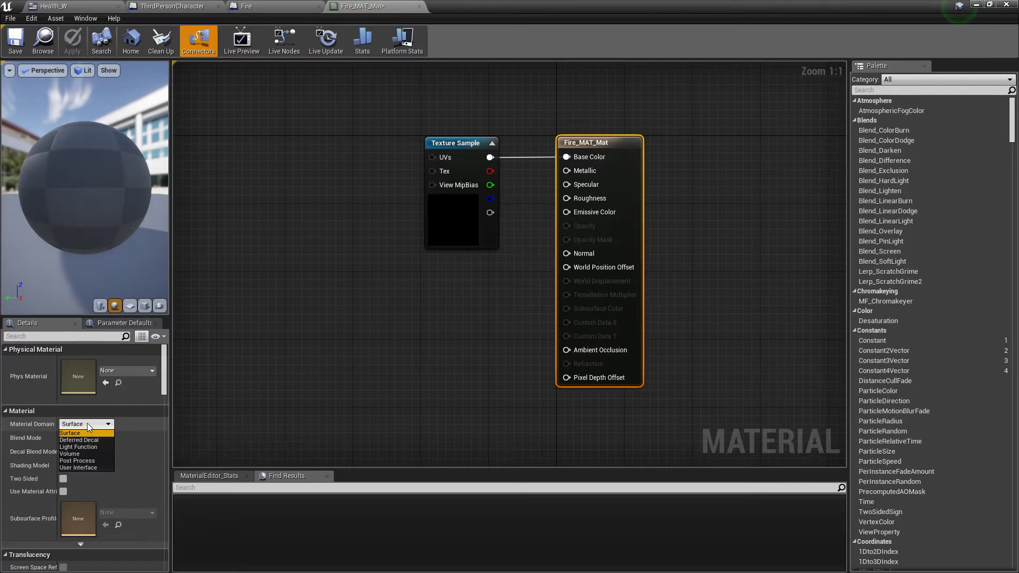
click(80, 465)
right_drag(384, 367, 533, 345)
drag(593, 242, 351, 295)
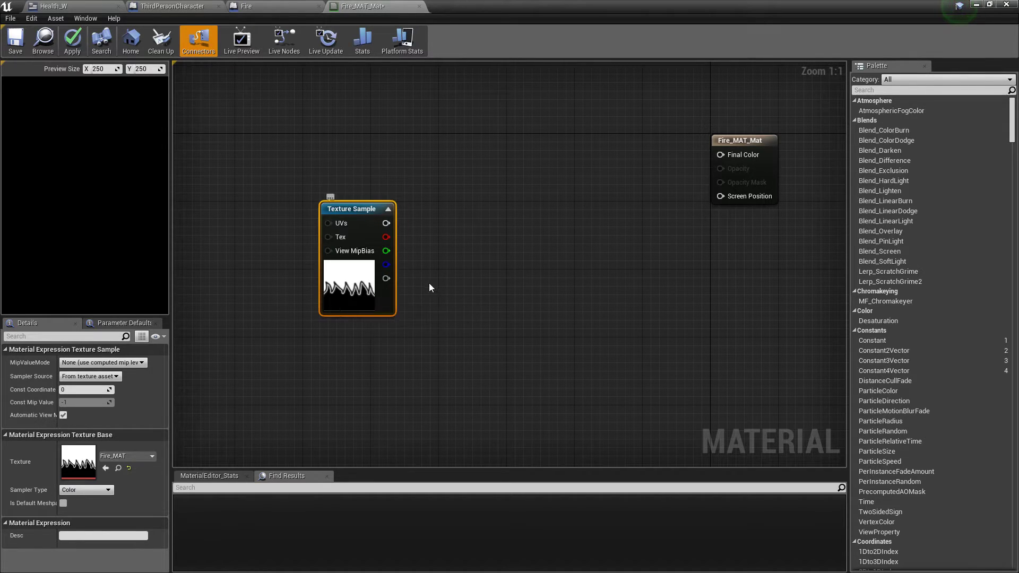
click(751, 177)
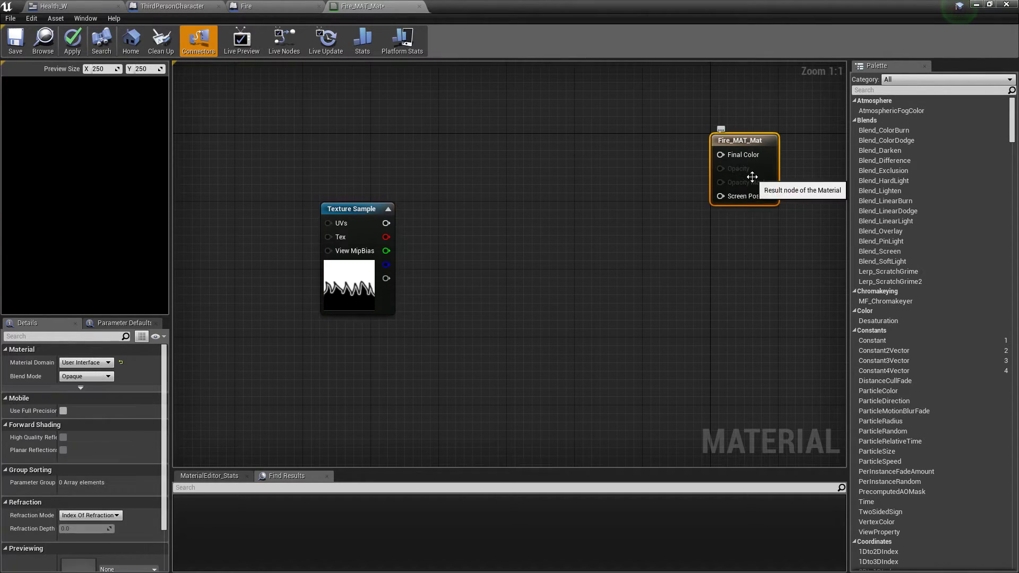
click(93, 376)
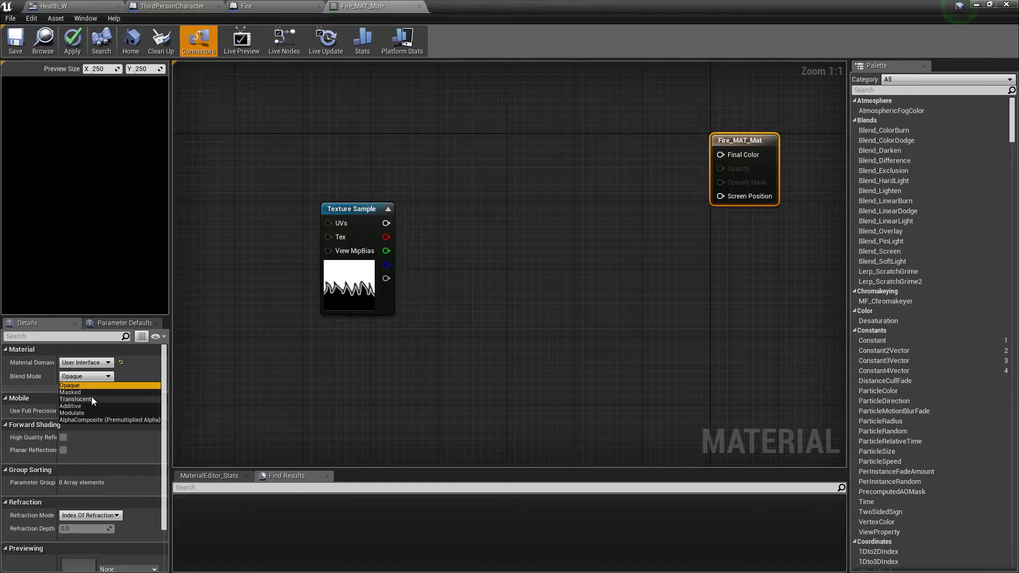
click(96, 399)
Step: Connect the Texture Sample's color output directly to the material's Opacity input
right_drag(428, 342, 381, 444)
drag(322, 313, 682, 270)
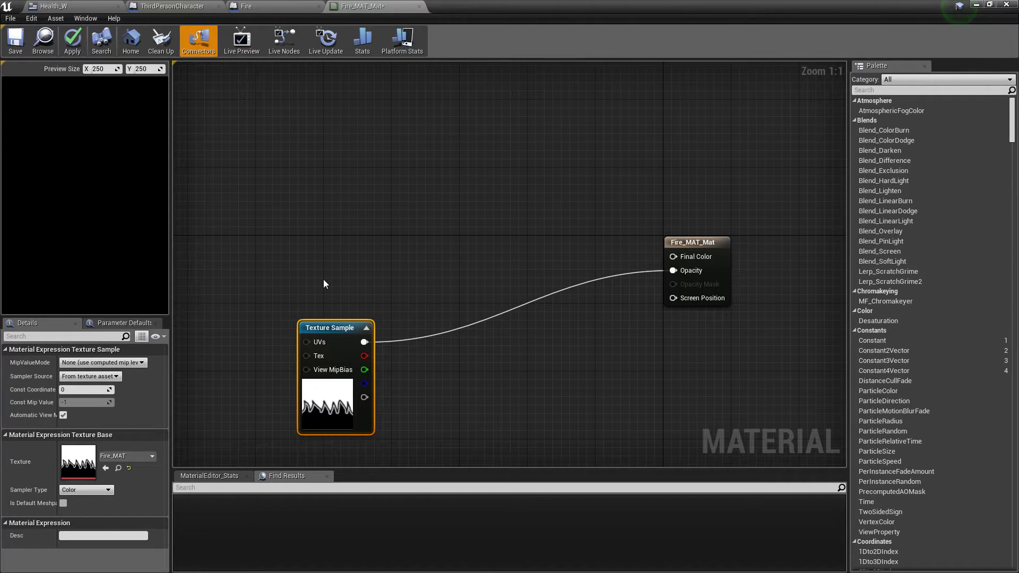
right_drag(320, 275, 497, 258)
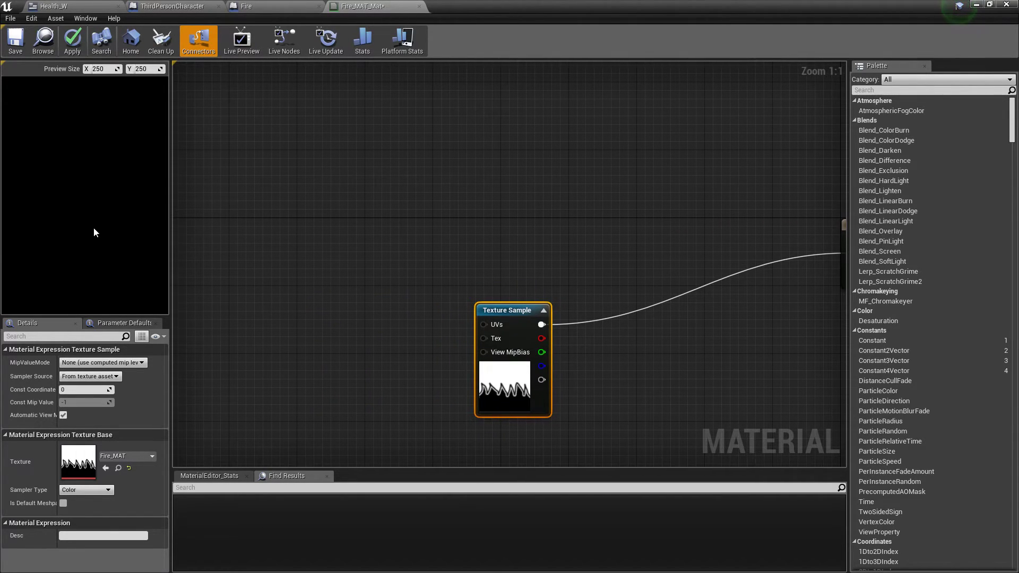
right_drag(300, 250, 220, 259)
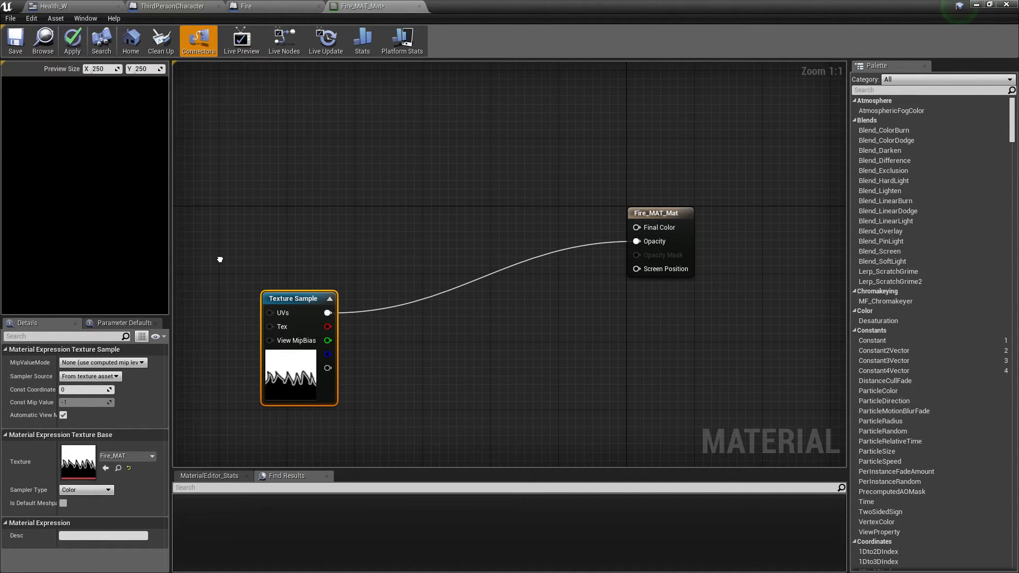
right_drag(220, 259, 251, 206)
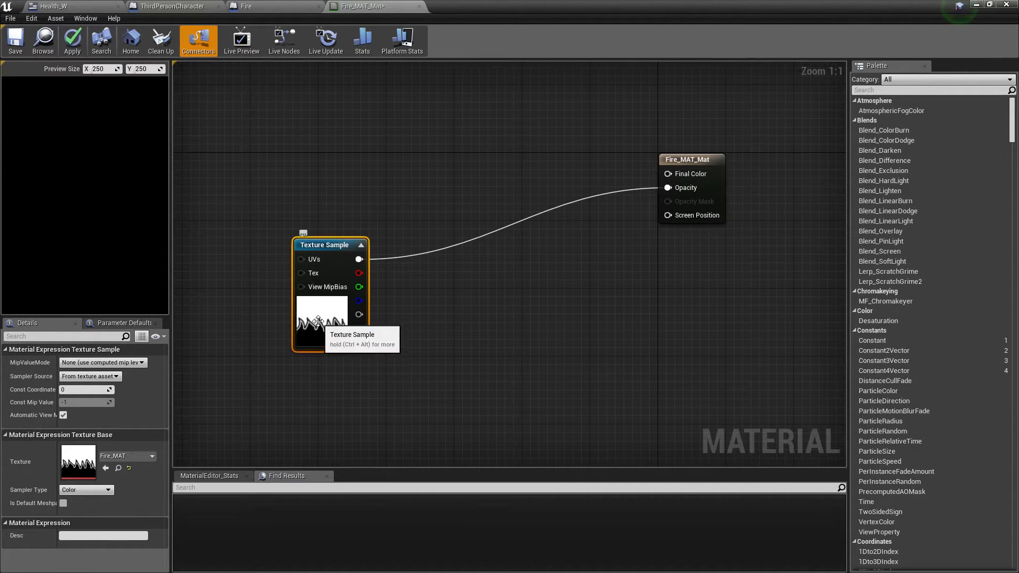
Step: Invert the Texture Sample through a OneMinus node, feed its output into the material's Opacity, and expand the node's preview
drag(359, 259, 459, 242)
text(oneminus)
key(Return)
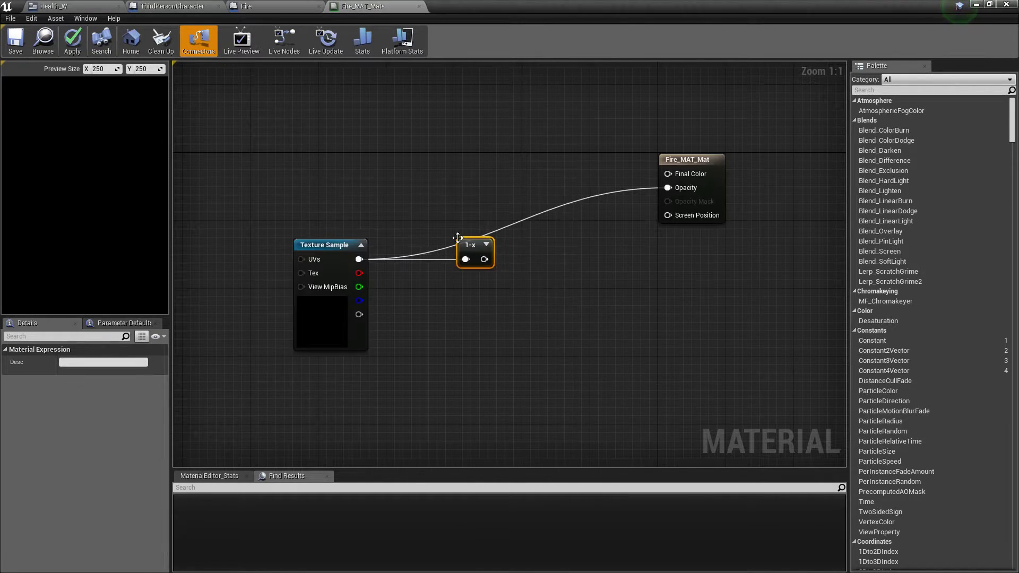
drag(657, 196, 674, 189)
right_drag(336, 237, 380, 280)
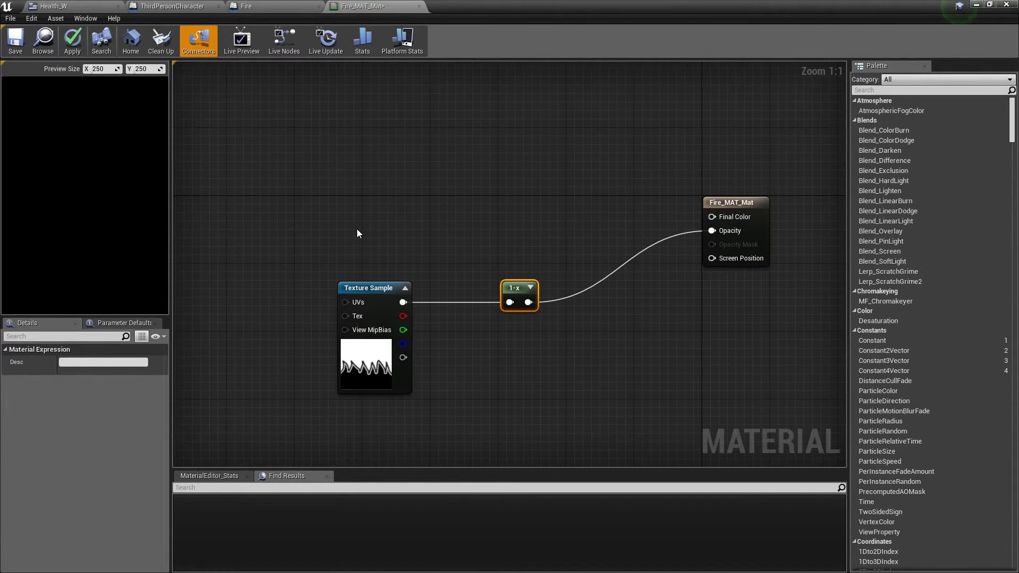
click(531, 287)
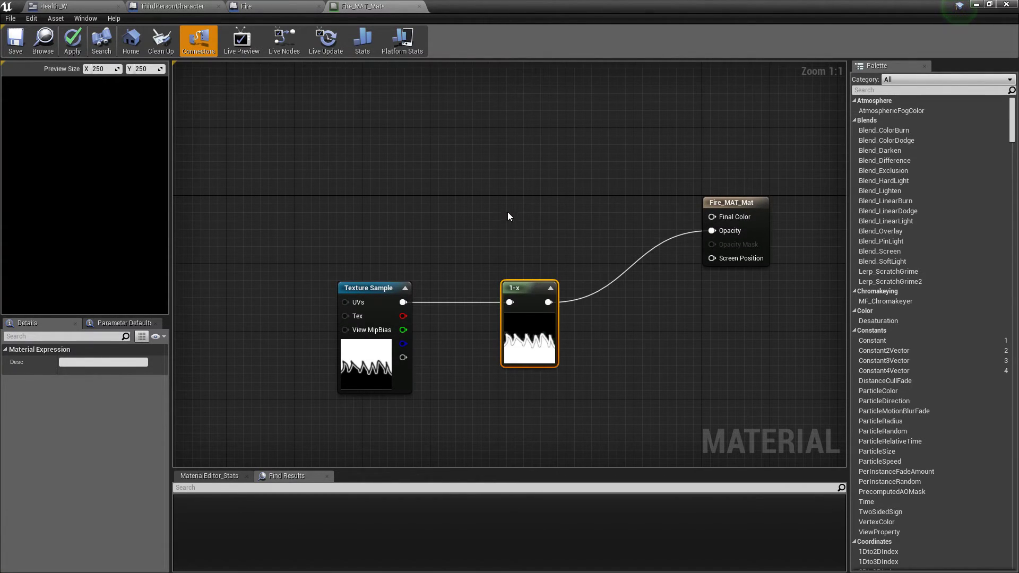
Step: Add a Multiply node with a new Constant3Vector wired to input A and the OneMinus output wired to B
key(m)
click(555, 171)
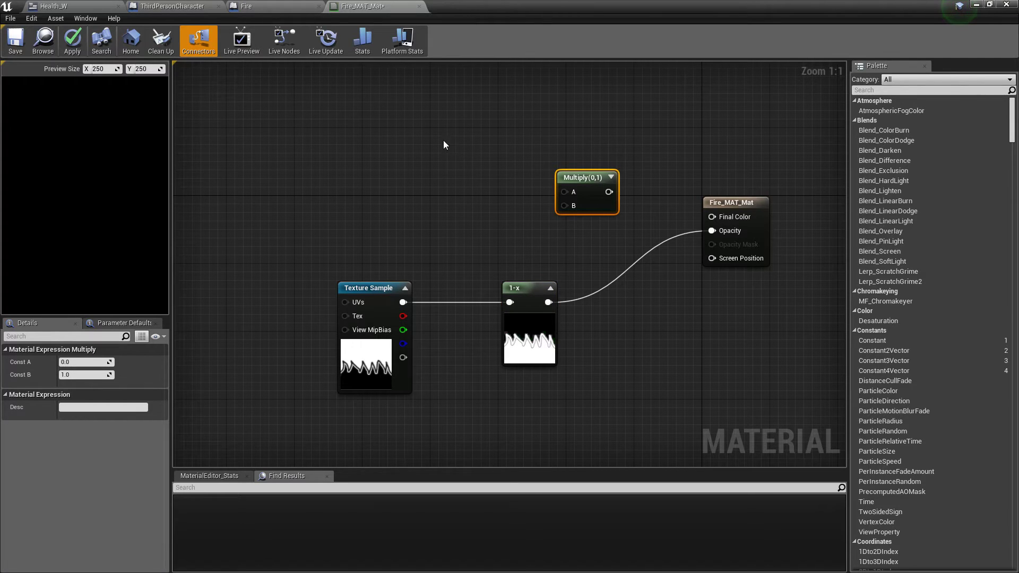
key(3)
click(458, 166)
drag(500, 127, 548, 303)
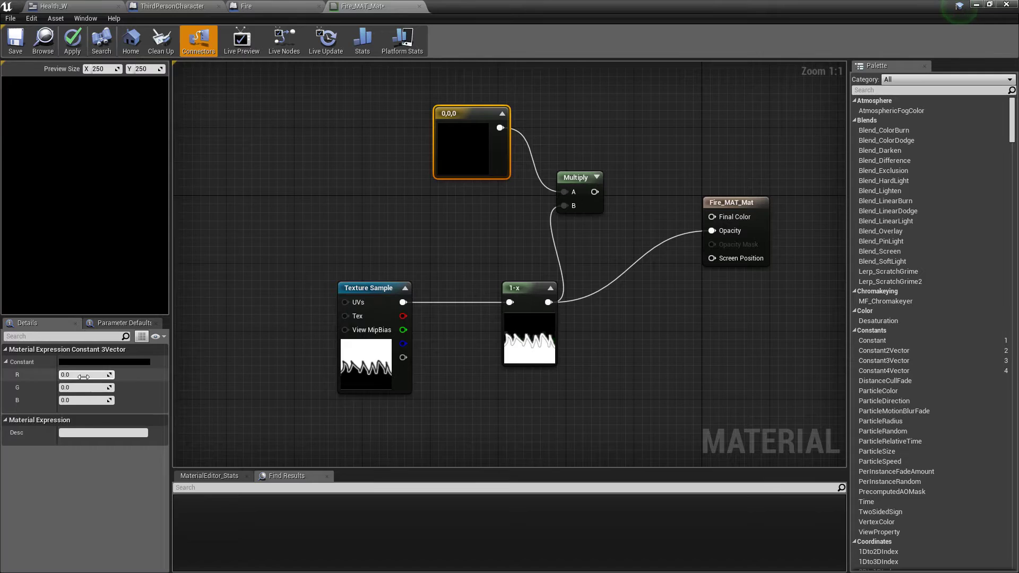
Step: Set the Constant3Vector's color to orange with R 1.0, G 0.084869 and B 0.0
click(91, 363)
mouse_move(177, 384)
mouse_down()
mouse_move(220, 397)
mouse_move(225, 410)
mouse_move(249, 323)
mouse_up()
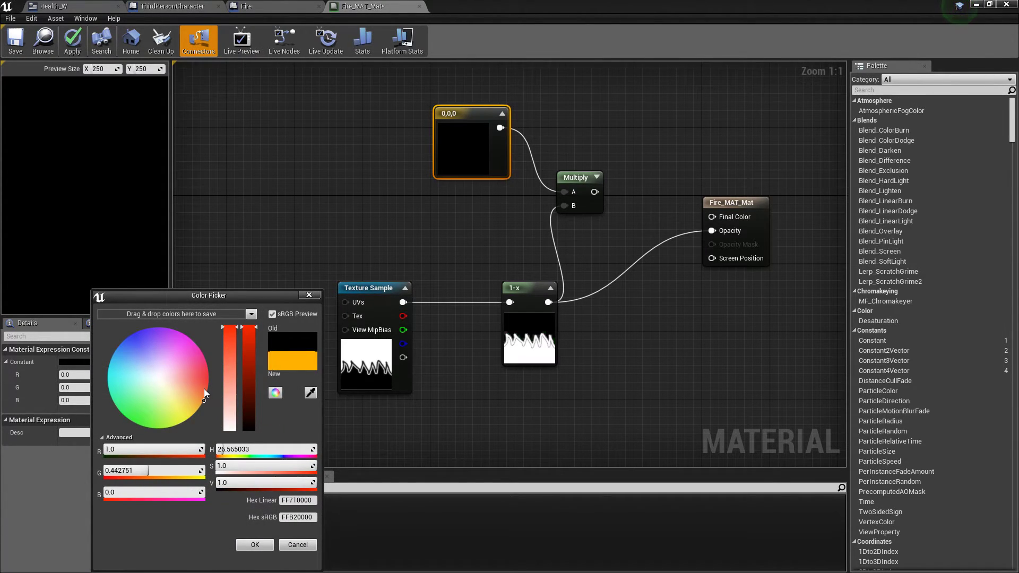
drag(204, 388, 210, 384)
click(255, 545)
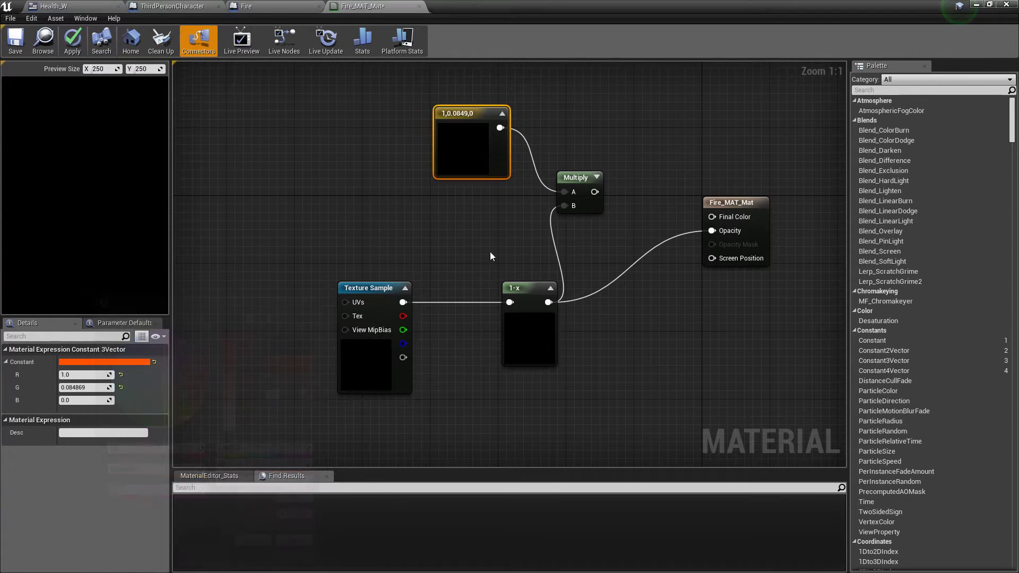
Step: Connect the Multiply output to the material's Final Color and apply the material changes
drag(594, 192, 711, 217)
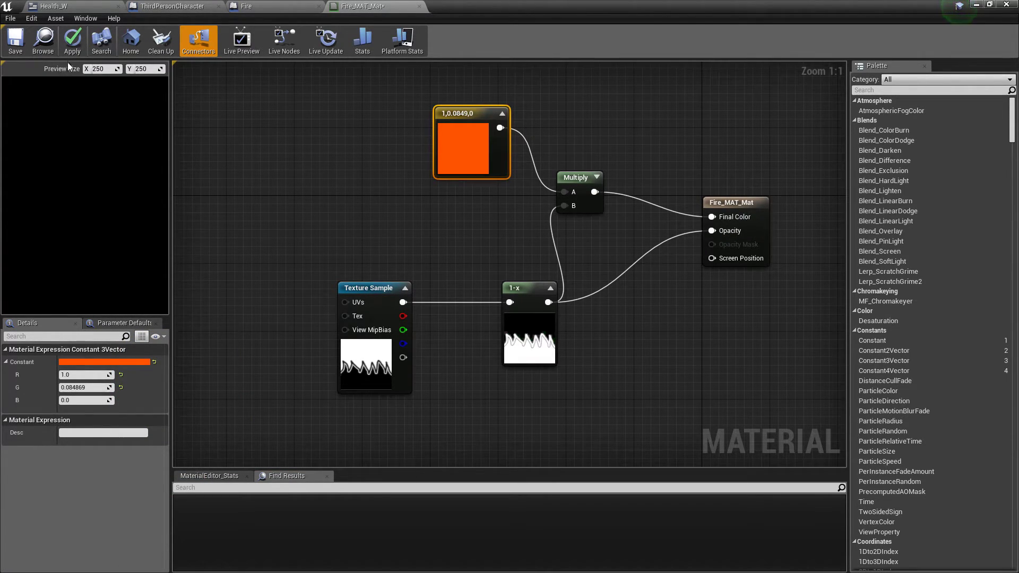
click(71, 49)
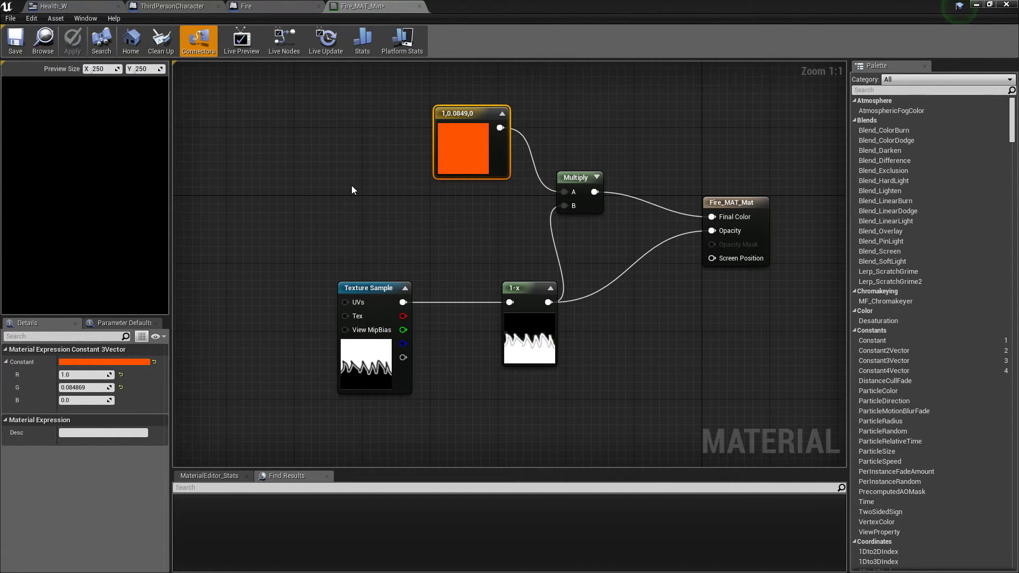
Step: Drive the Texture Sample's UVs with a new Panner at Speed X 0.02, and apply the material with Live Preview on
right_drag(300, 216, 469, 183)
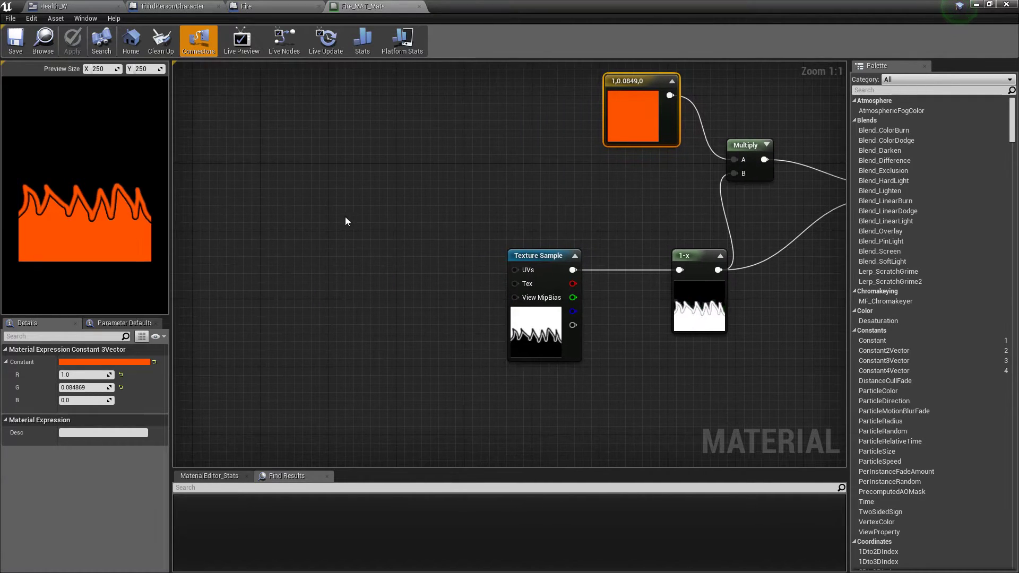
right_click(340, 214)
text(panner)
key(Return)
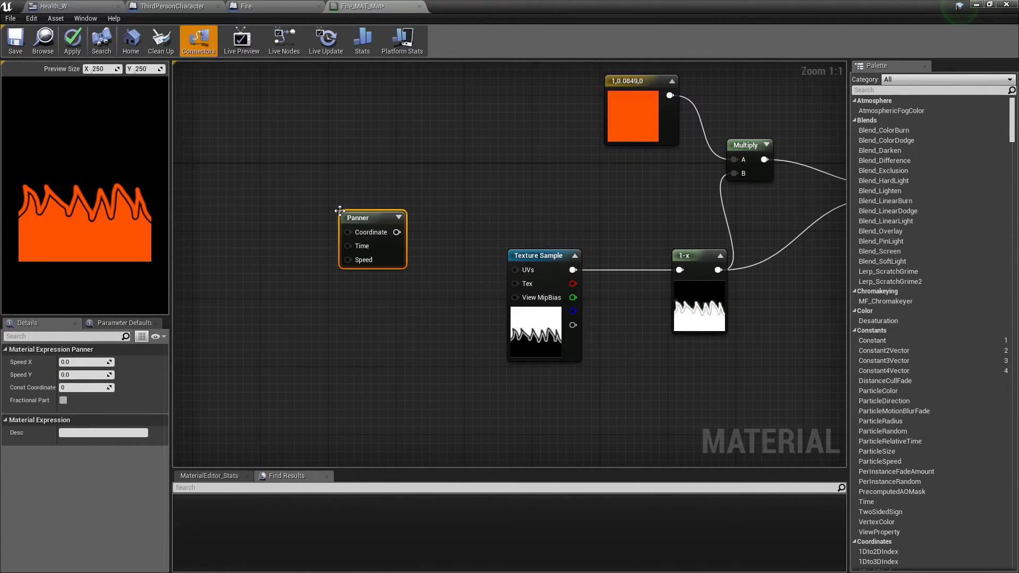
drag(395, 236, 515, 270)
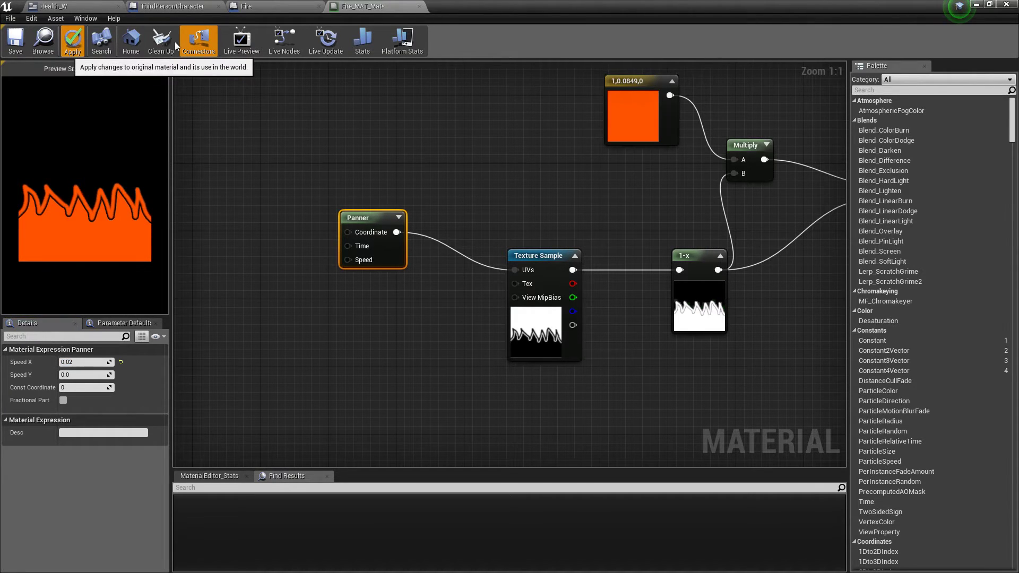
click(72, 41)
click(241, 41)
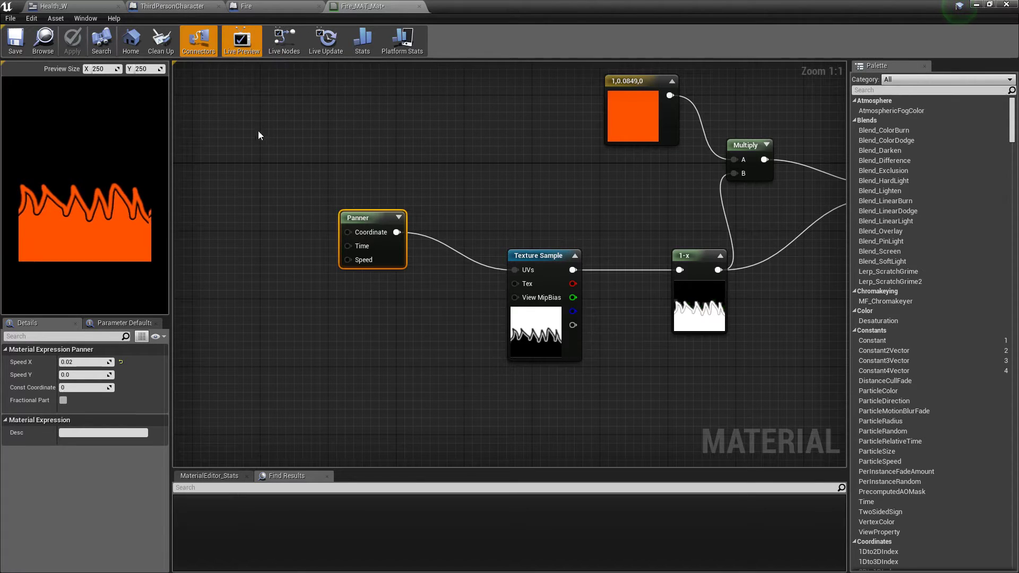
Step: Set the Panner's Speed X to 0.2, and apply and save the Fire_MAT_Mat material
click(85, 362)
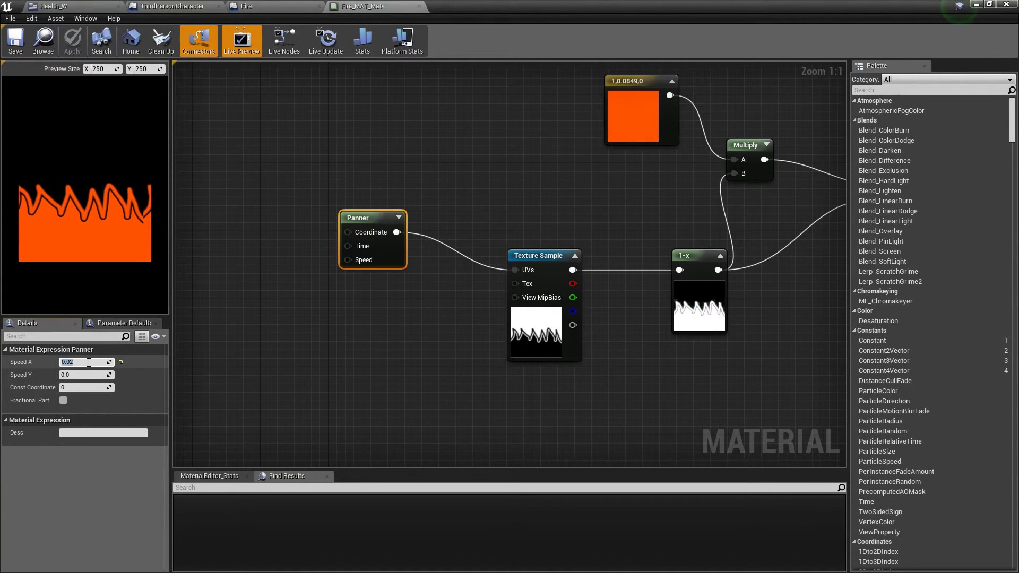
text(.2)
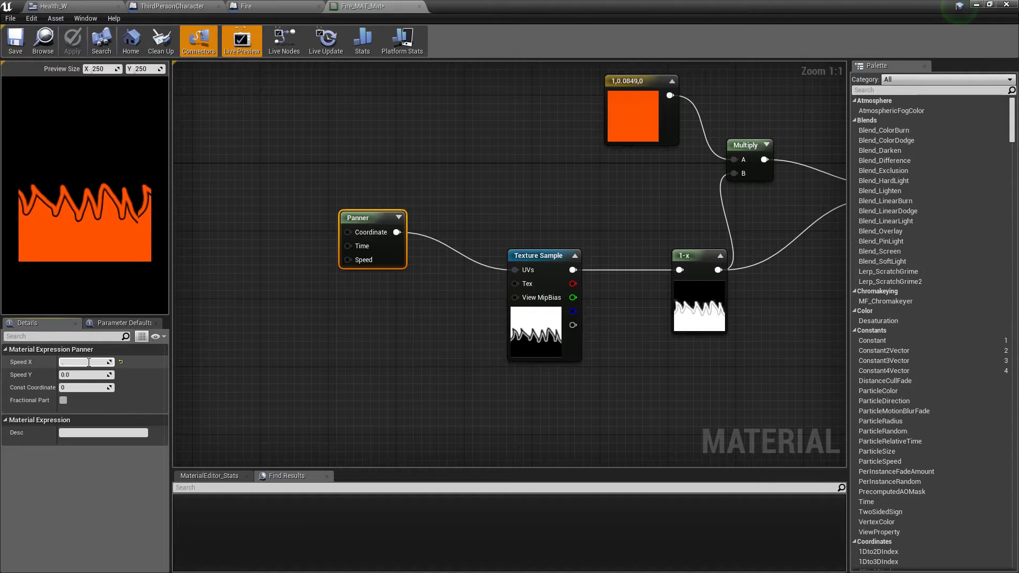
key(Return)
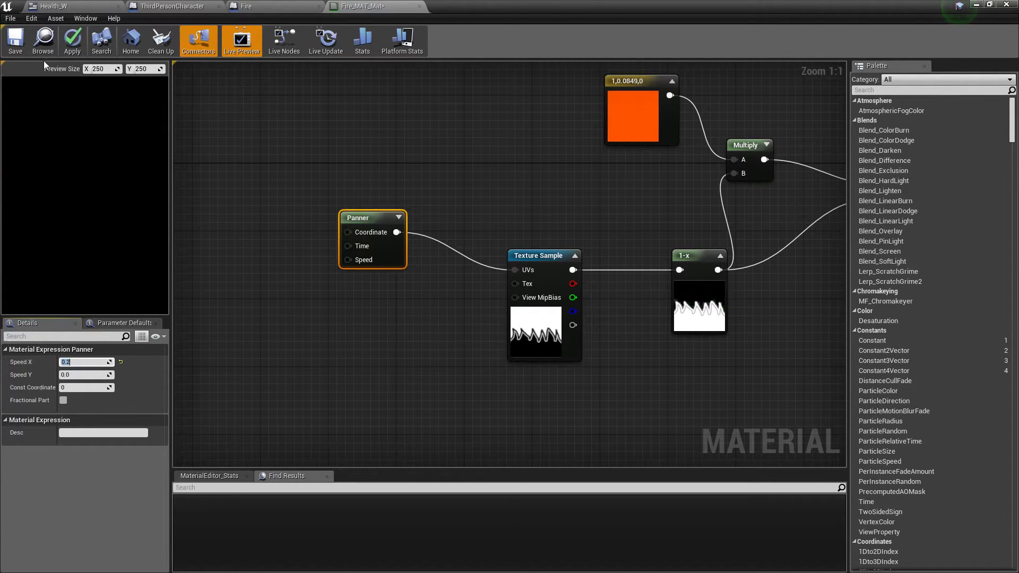
click(73, 42)
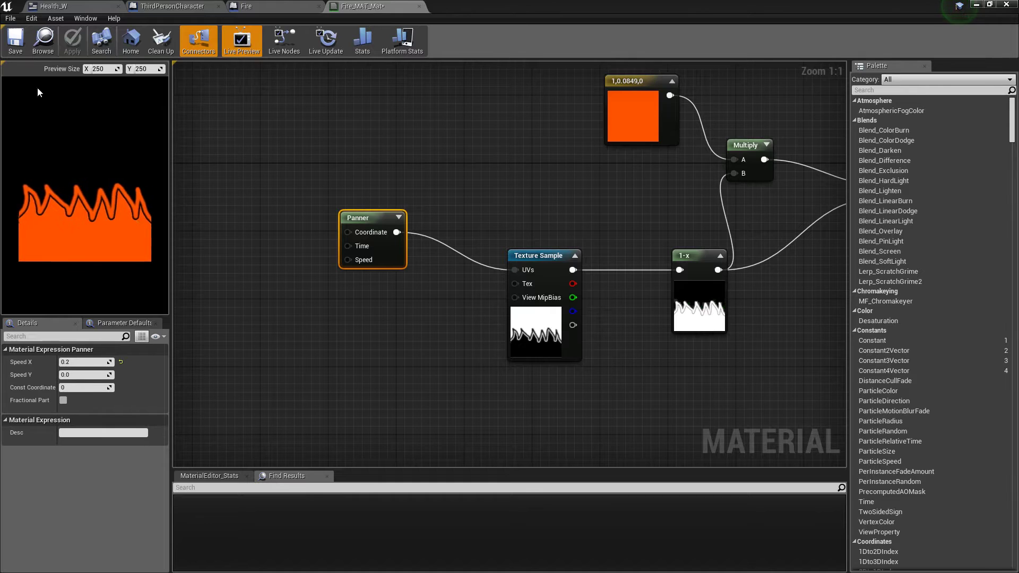
click(25, 36)
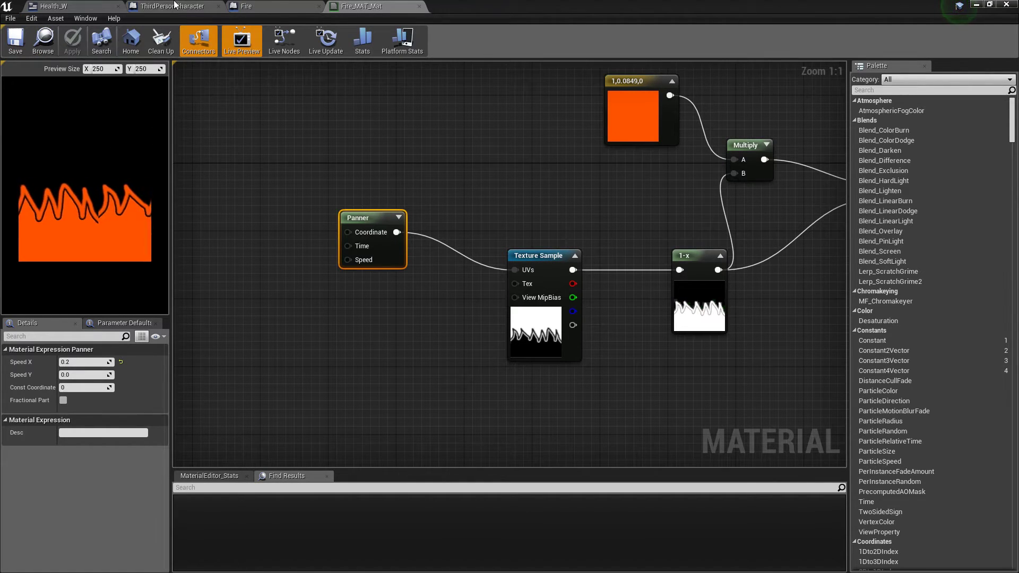
Step: In the Health_W designer, set Image_0's brush image to the Fire_MAT_Mat material and its tiling to Horizontal
click(53, 6)
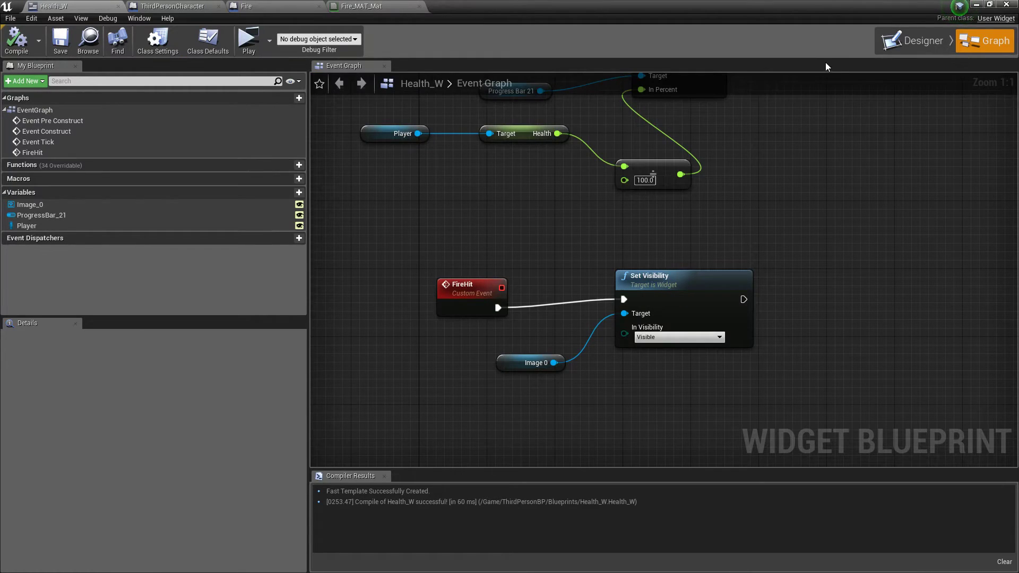
click(921, 43)
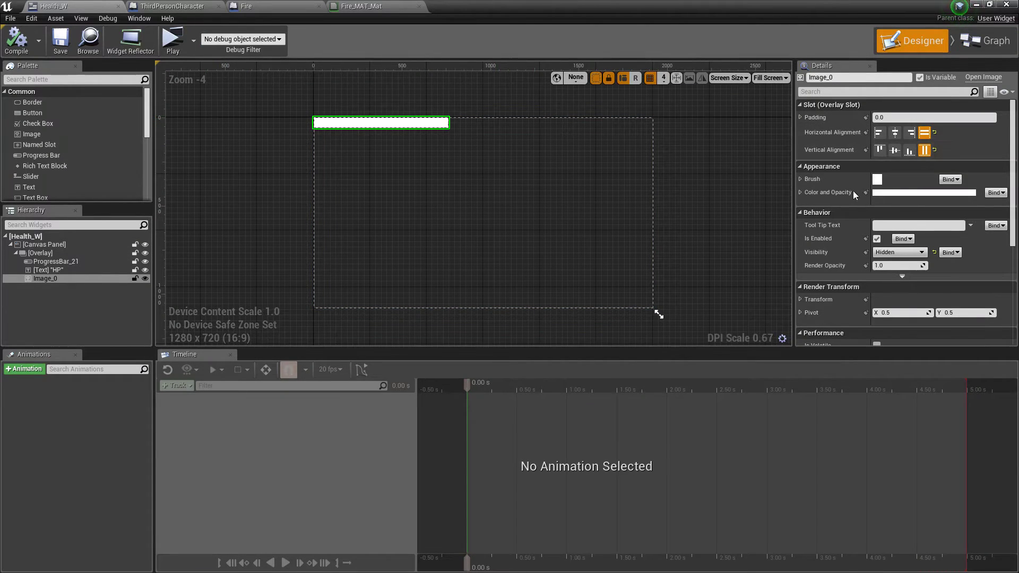
click(800, 179)
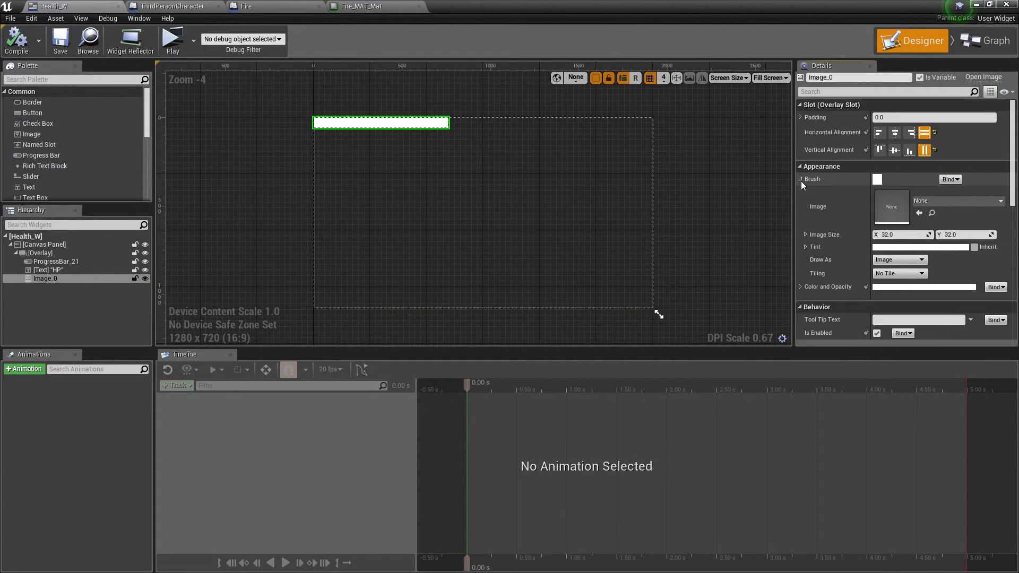
click(925, 200)
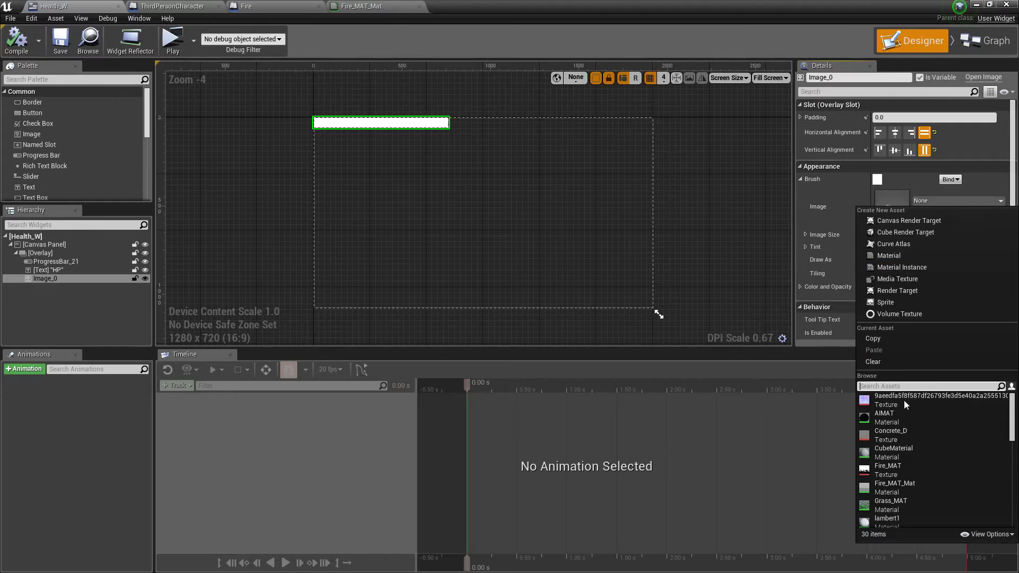
click(885, 466)
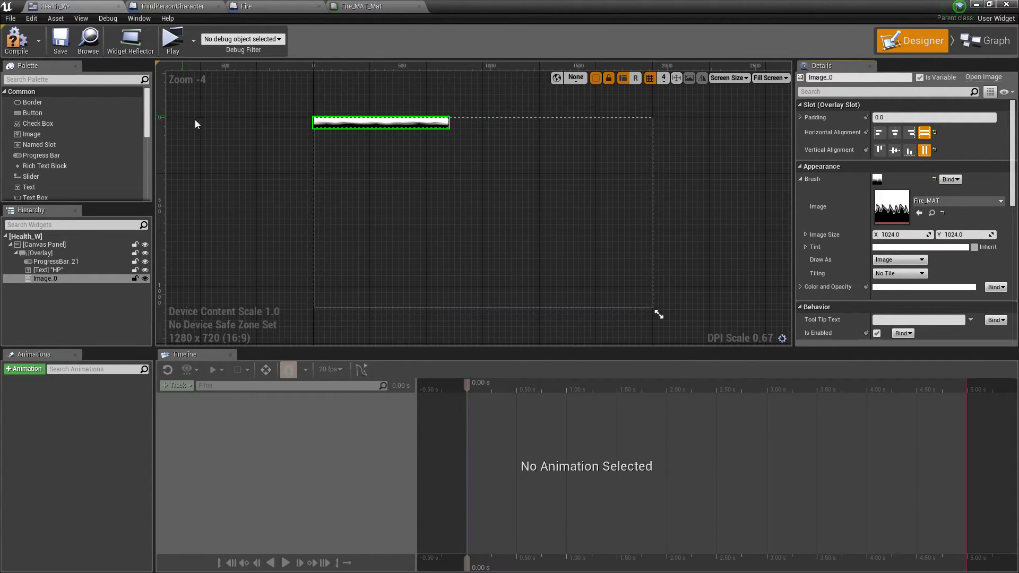
click(894, 260)
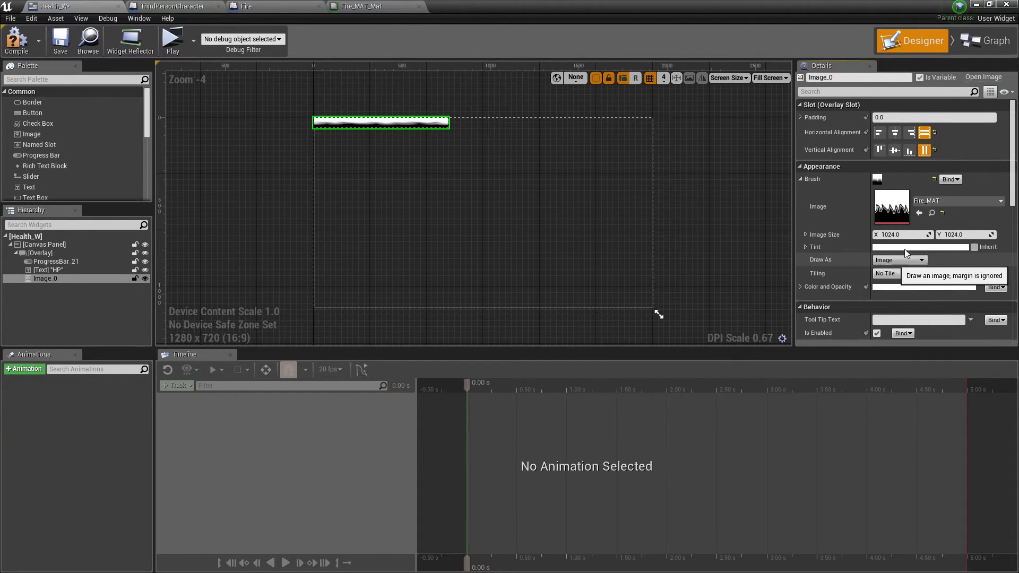
click(944, 201)
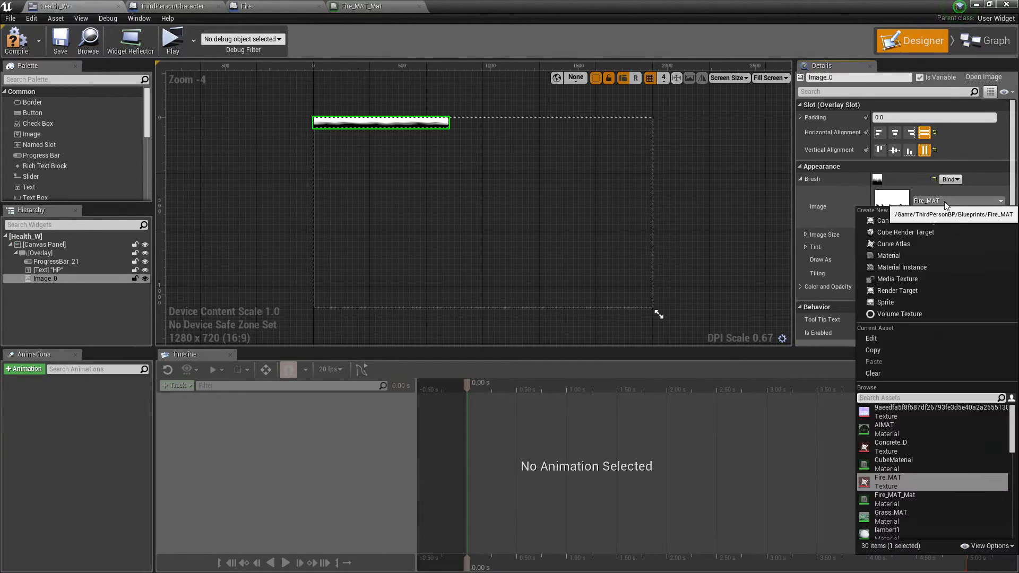
click(915, 498)
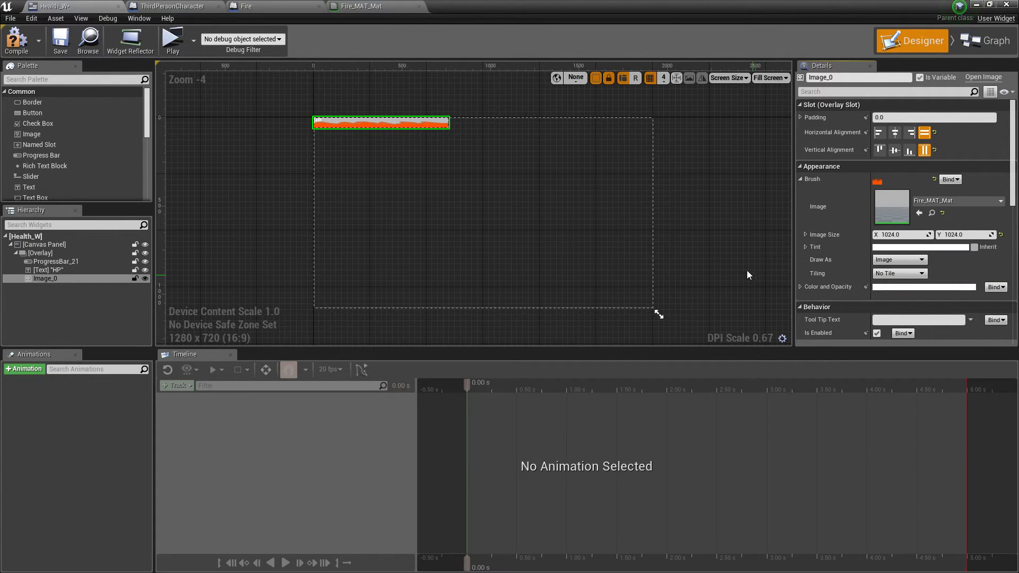
click(894, 273)
click(890, 288)
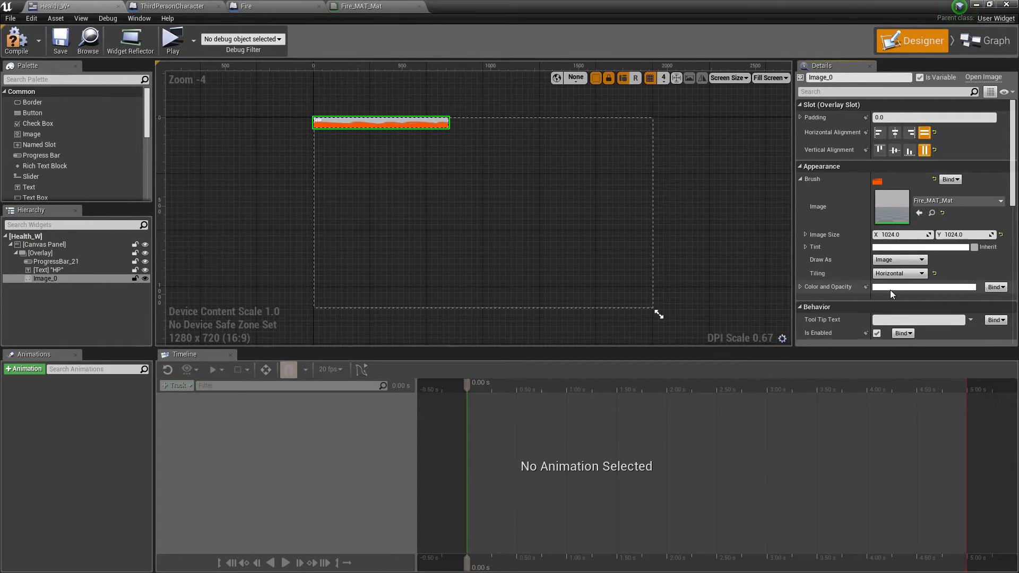
Step: Try the Border draw mode on Image_0's brush and return Draw As to Image
click(893, 259)
click(891, 276)
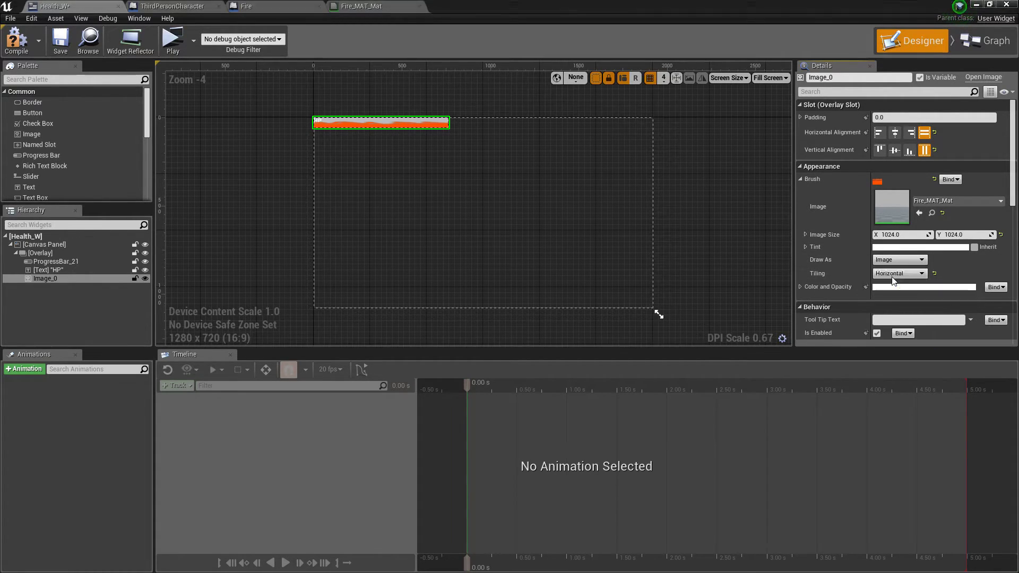
click(897, 257)
click(887, 281)
click(898, 259)
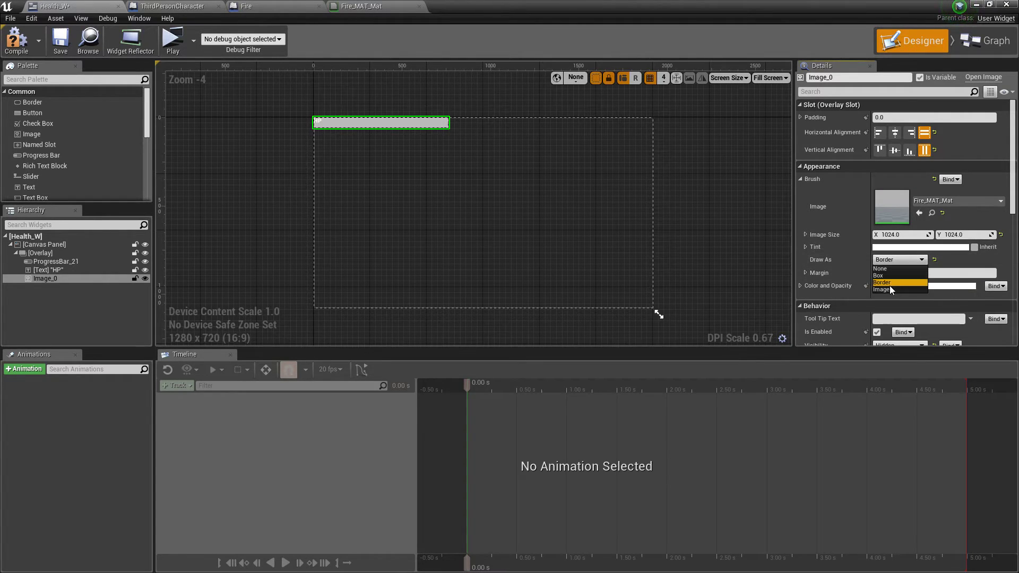
click(889, 285)
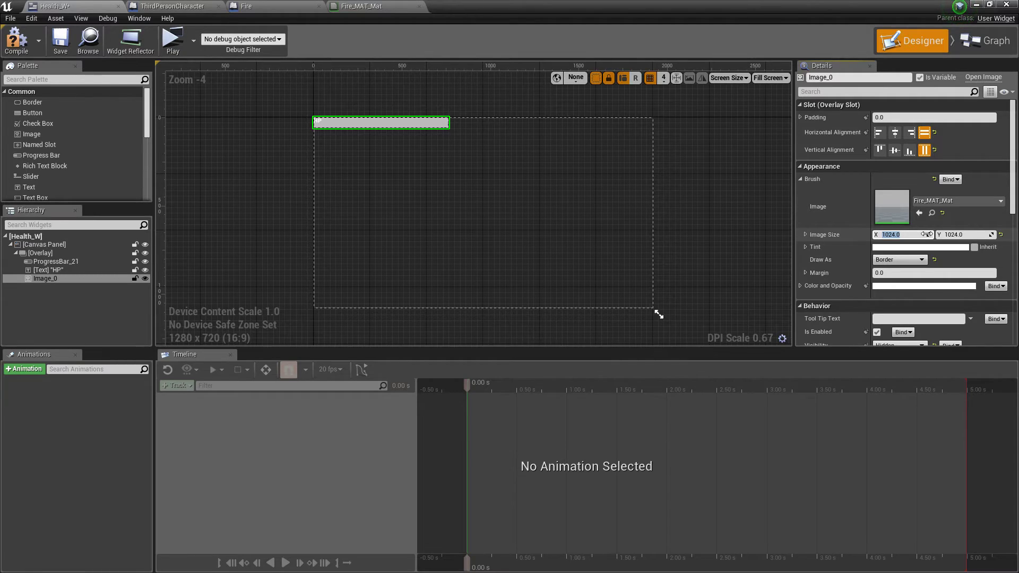
click(899, 260)
click(897, 287)
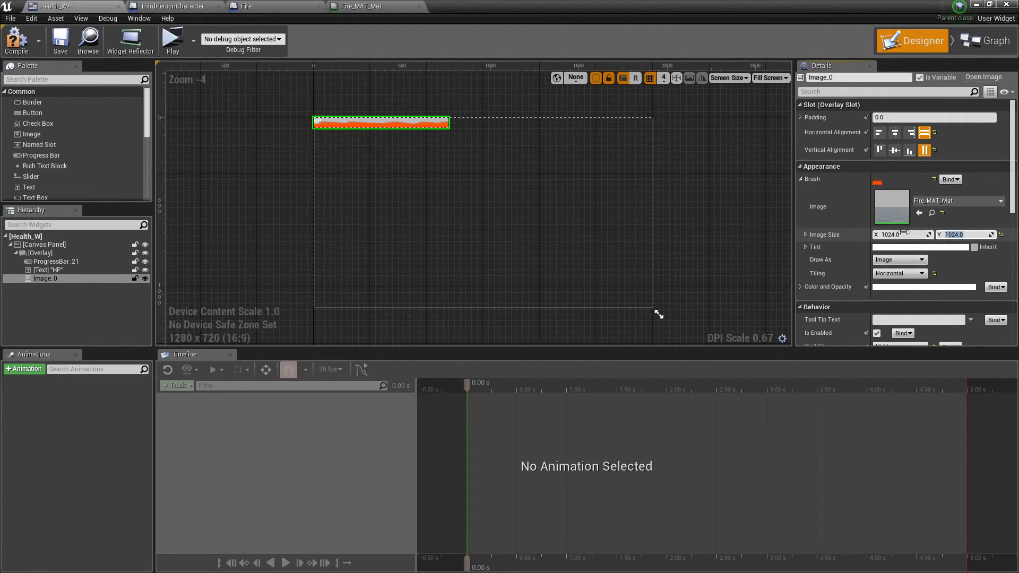
Step: Set Image_0's brush image size to 256 by 256, and compile and save the widget
text(512)
key(Return)
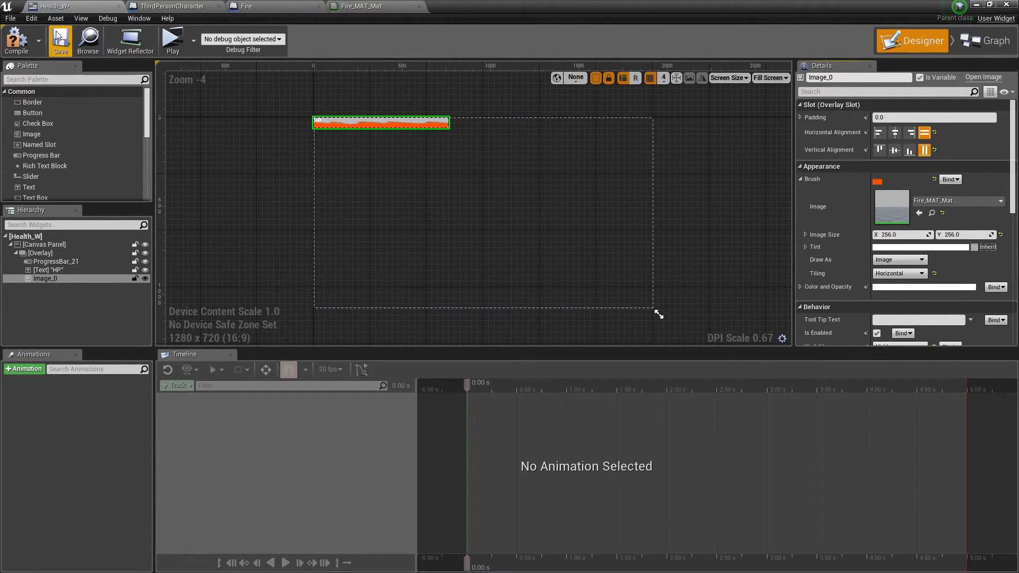
click(16, 40)
click(60, 40)
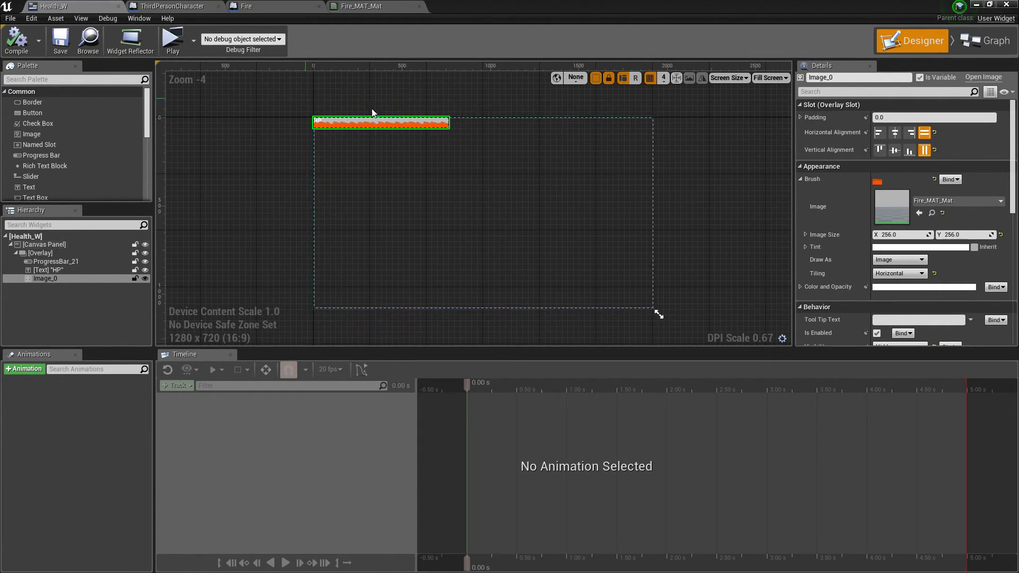
click(200, 7)
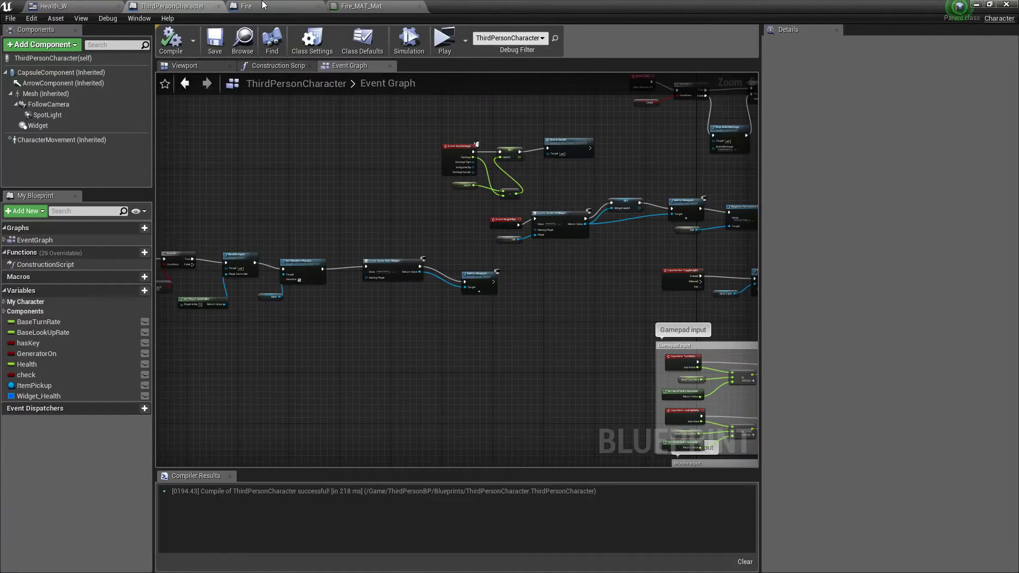
click(262, 5)
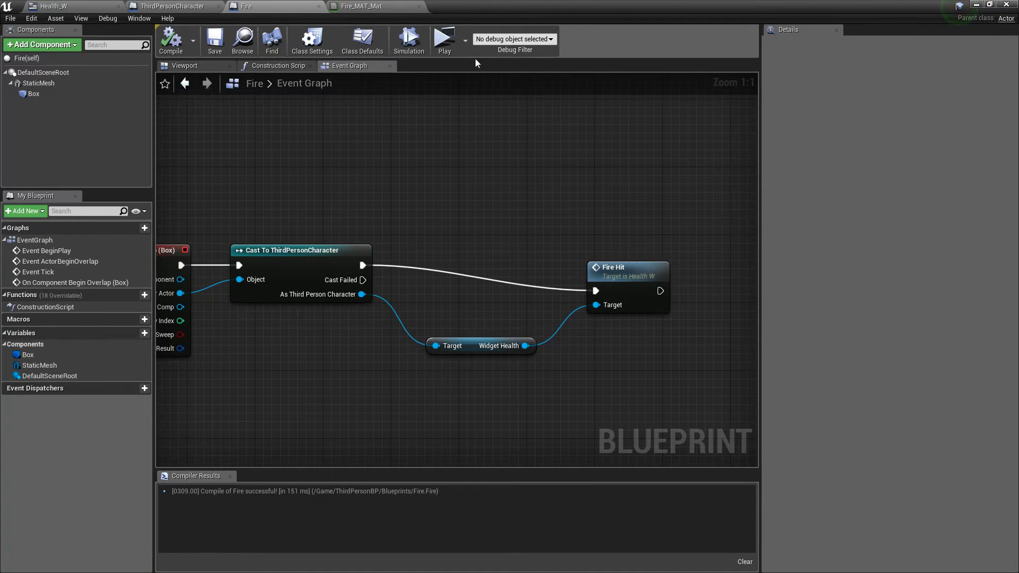
click(405, 6)
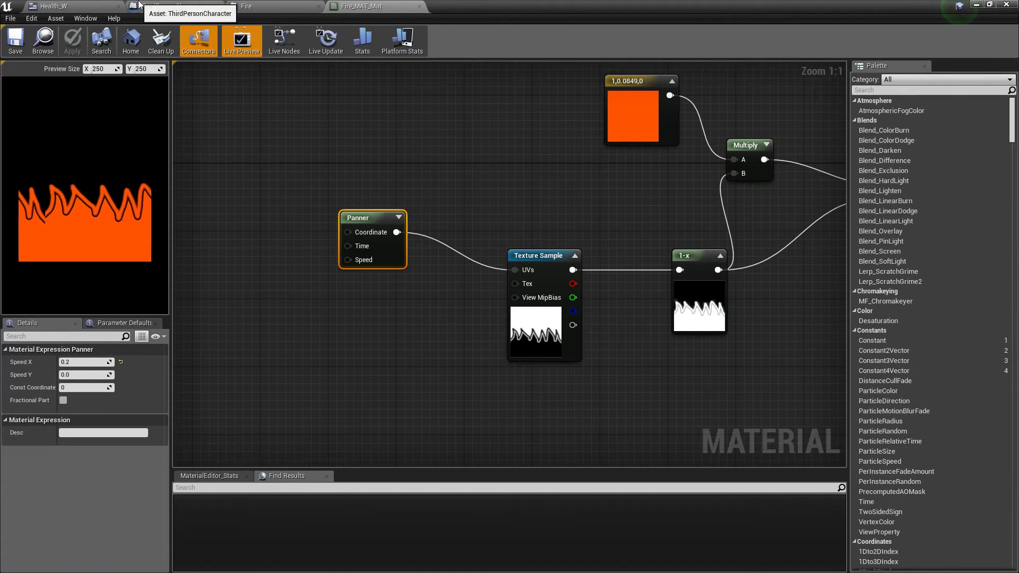
click(156, 8)
click(92, 6)
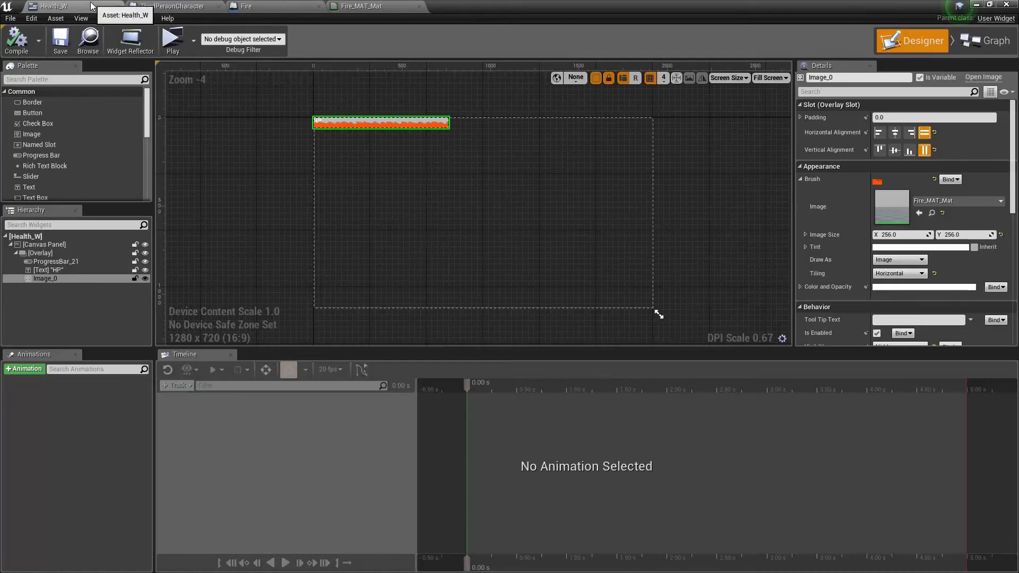
Step: In the Health_W event graph, add a Delay of 5.0 seconds after the FireHit event's Set Visibility node
click(961, 42)
right_drag(704, 241, 548, 208)
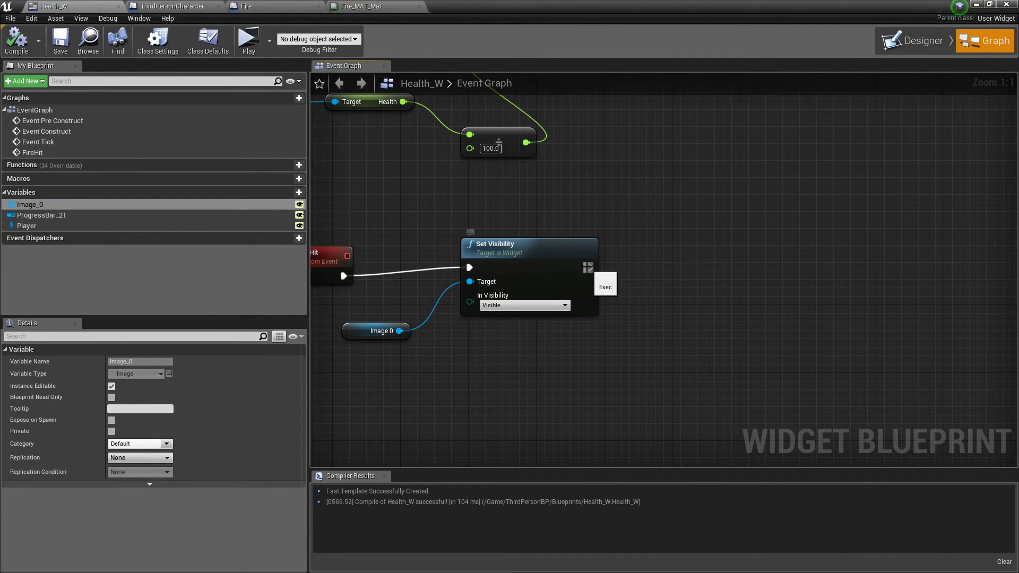
drag(588, 267, 661, 273)
text(delay)
key(Return)
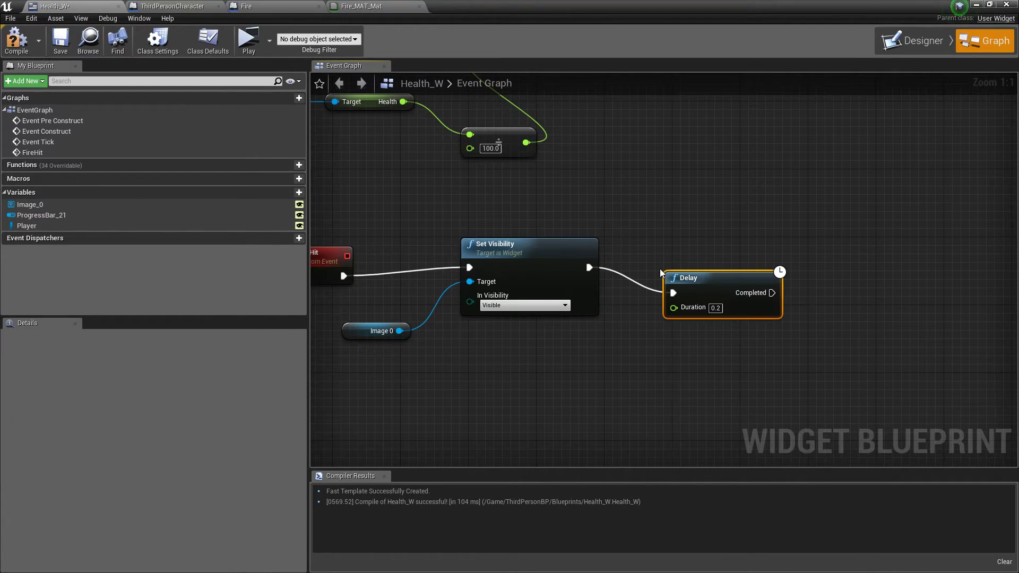
click(717, 309)
Step: Duplicate the Set Visibility node with its Image 0 reference and connect the copy to the Delay's Completed output
click(389, 322)
drag(375, 301, 570, 385)
key(ctrl+c)
right_drag(813, 306, 698, 297)
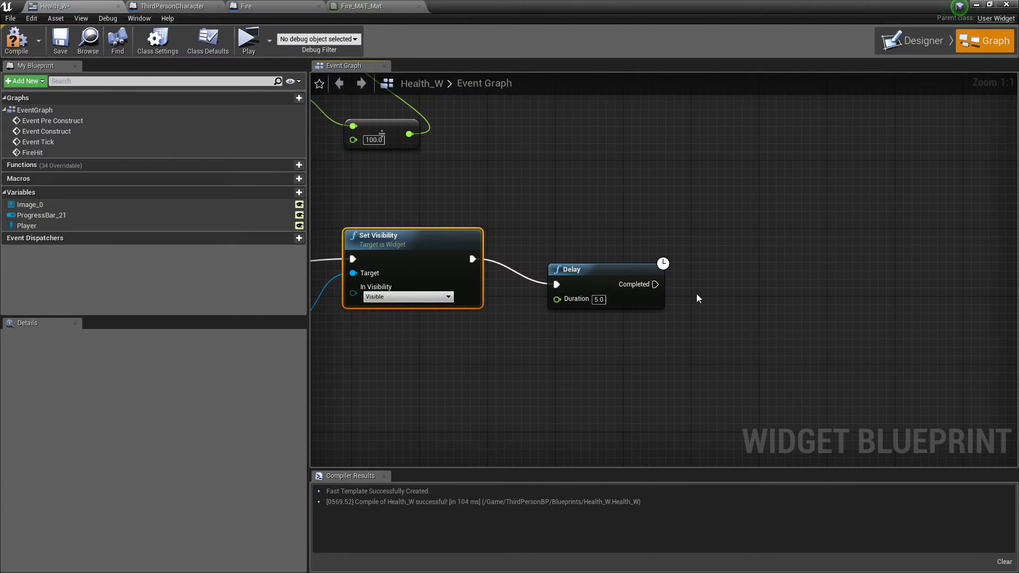
key(ctrl+v)
drag(767, 280, 656, 286)
Step: Set the copied Set Visibility node's In Visibility to Hidden and compile the widget
click(823, 314)
click(796, 339)
click(587, 195)
click(14, 42)
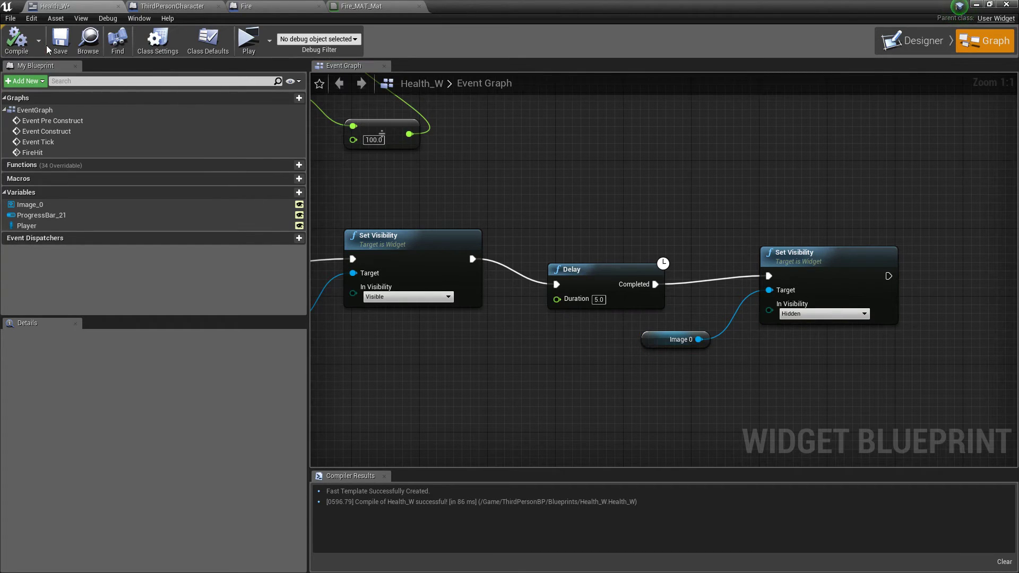
Step: Return to the level editor and place the Fire blueprint on the floor near the Third Person text
click(976, 6)
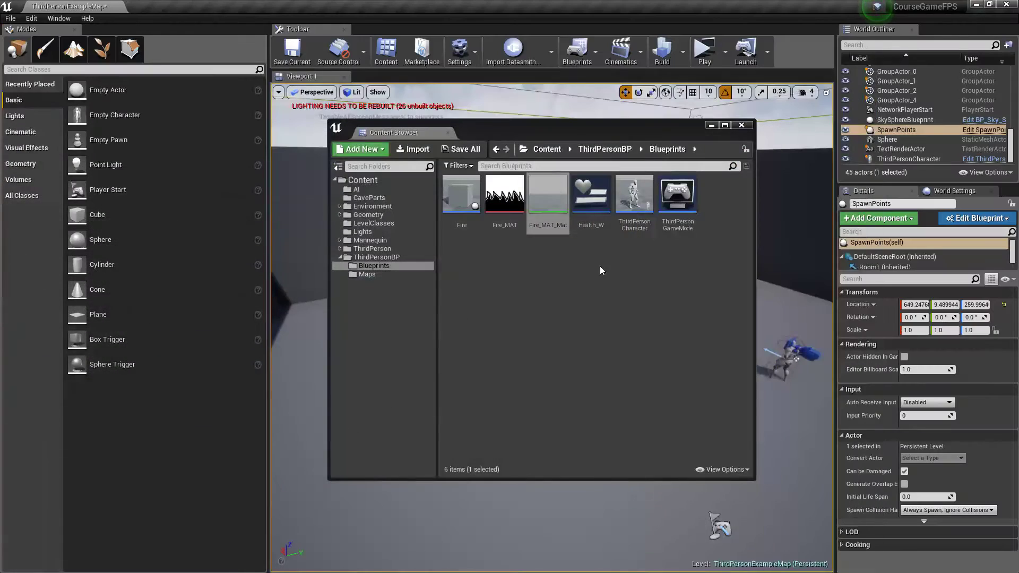
drag(675, 135, 358, 187)
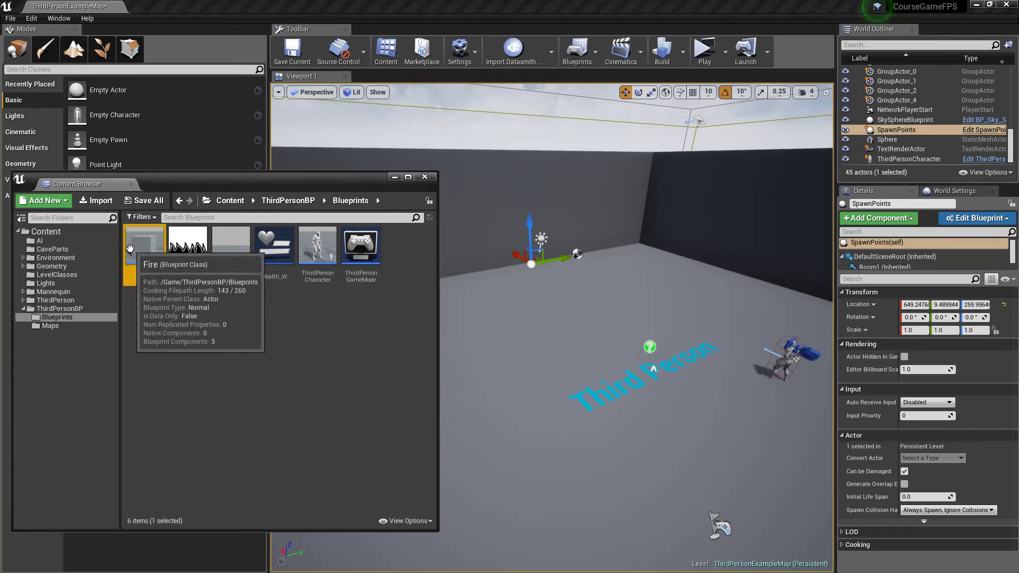
drag(146, 247, 519, 324)
drag(594, 317, 595, 317)
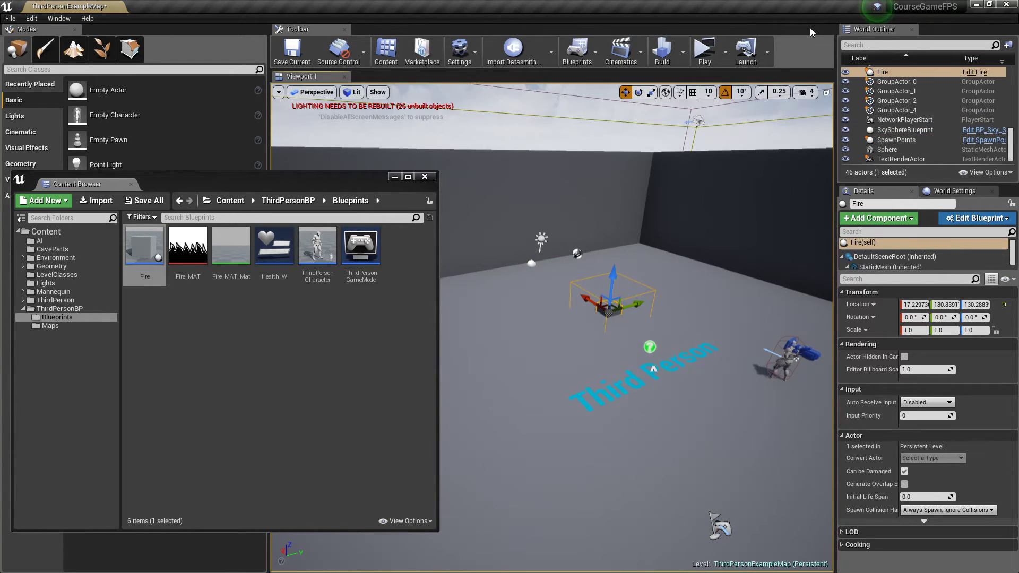
Step: Play the level in a maximized preview and walk the character into the Fire actor to test the health bar
click(703, 48)
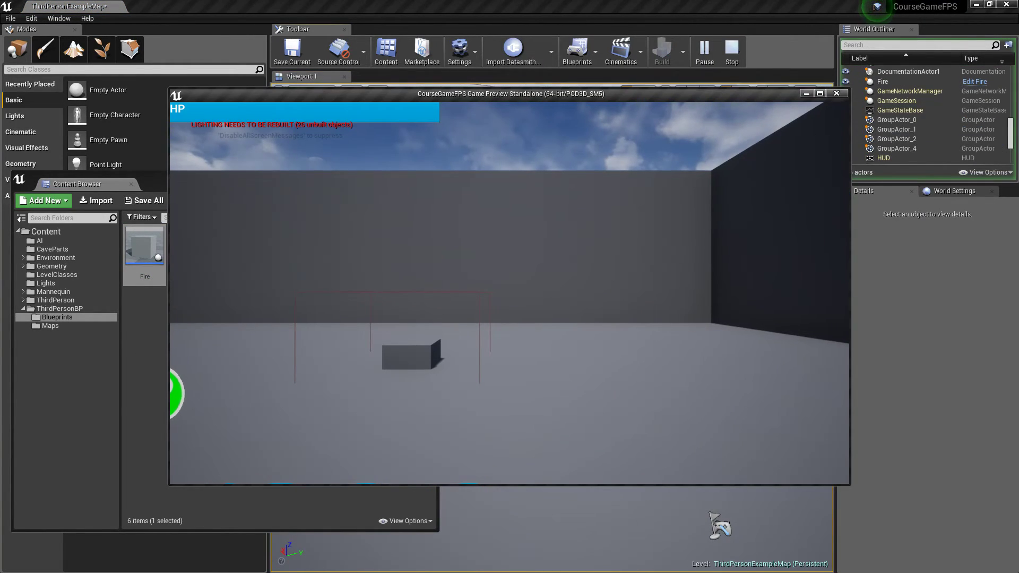
click(819, 93)
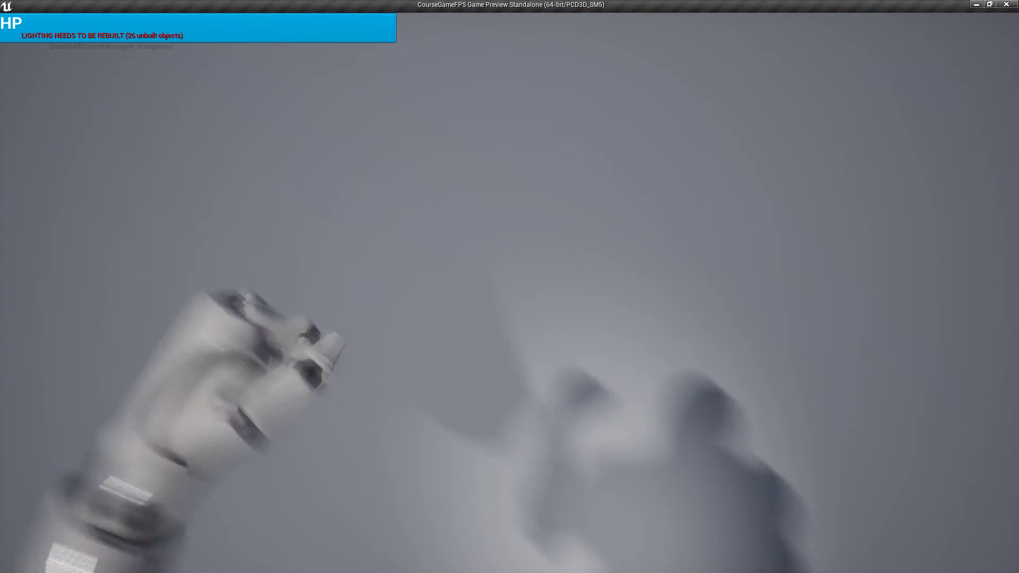
key(w)
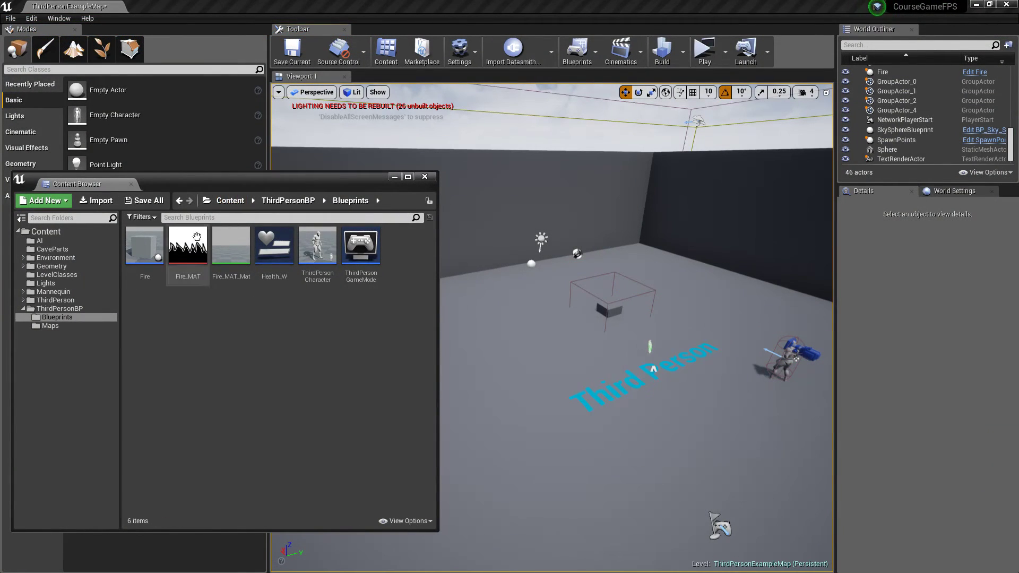
Step: Open the Fire_MAT_Mat material and move its result node farther away from the Multiply node
double_click(230, 245)
right_drag(734, 225, 351, 309)
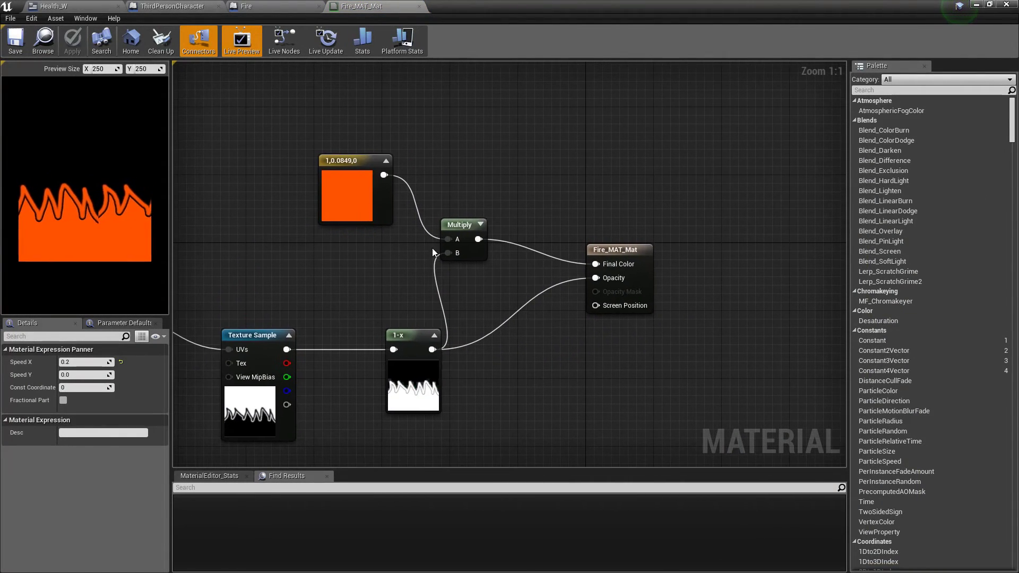
drag(645, 251, 815, 335)
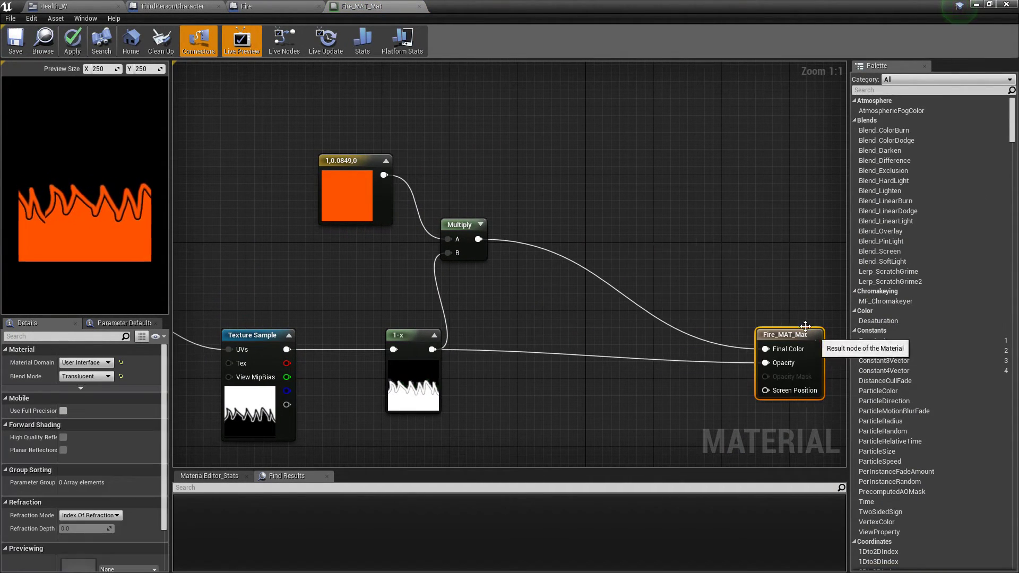
Step: Insert a second Multiply node between the existing Multiply output and the material's Final Color input
click(608, 233)
drag(615, 255, 478, 239)
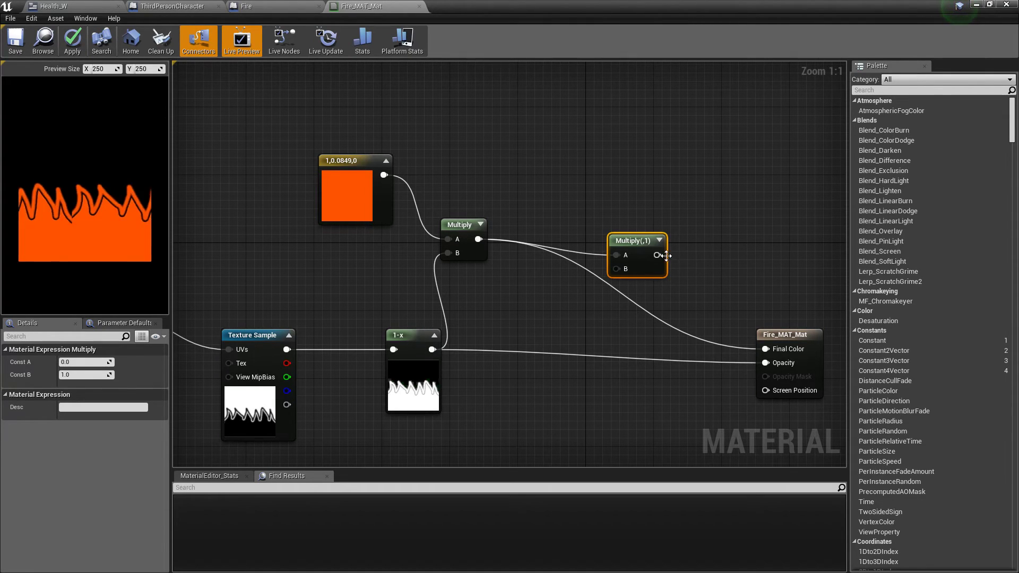
drag(657, 254, 771, 351)
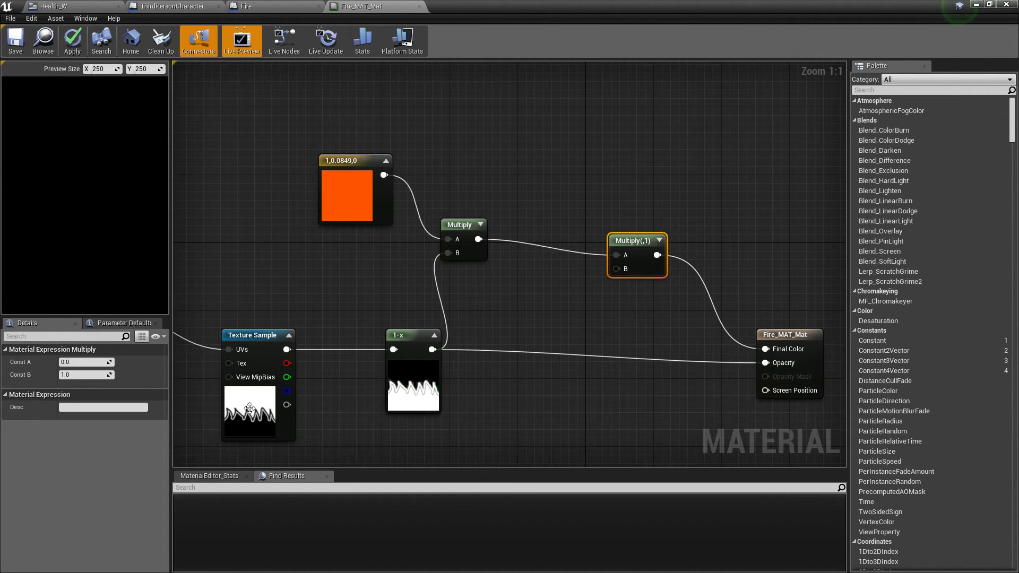
Step: Try 20 and 50 as the Const B value of the second Multiply node
click(246, 404)
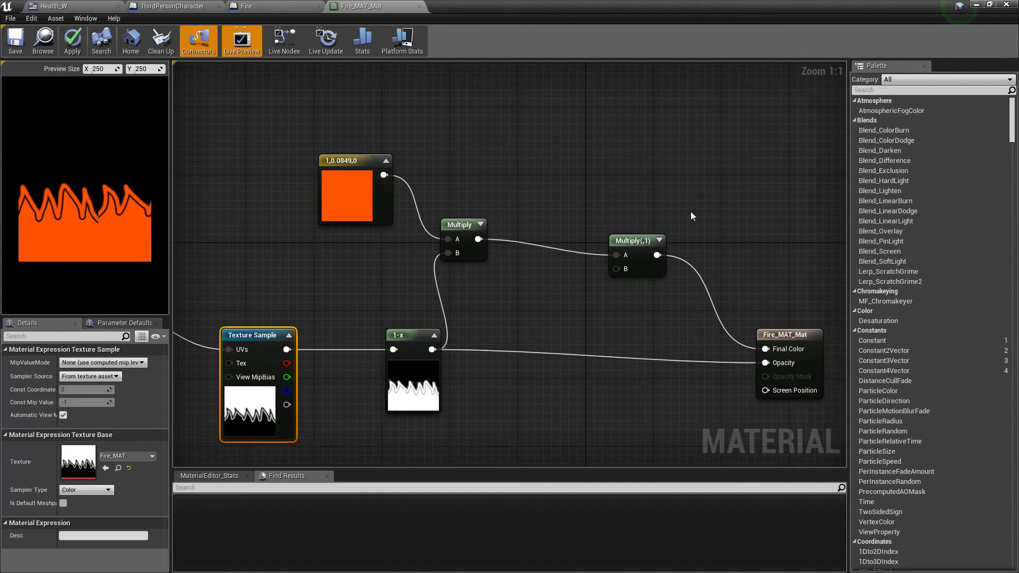
click(644, 241)
click(86, 375)
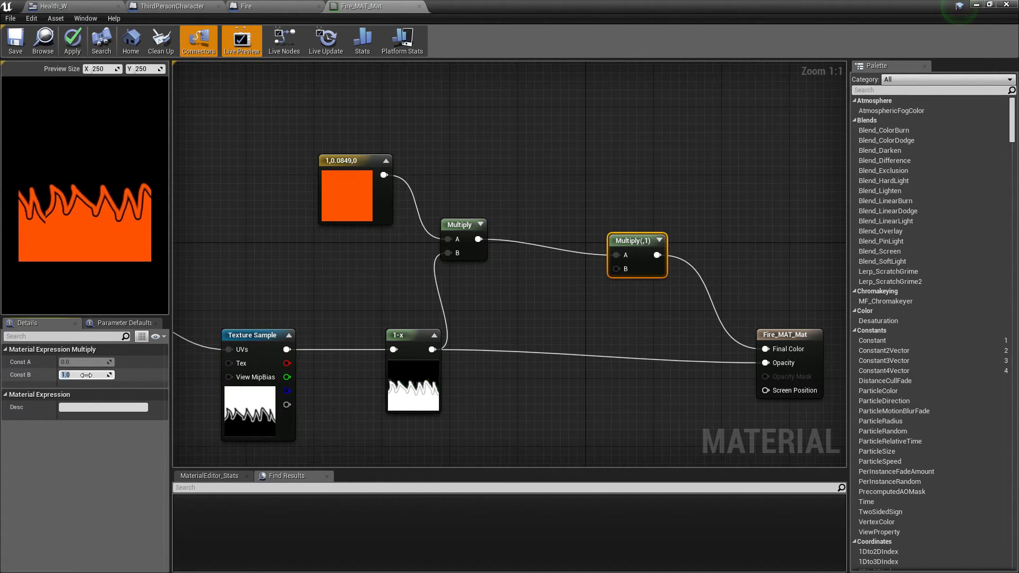
text(20)
key(Return)
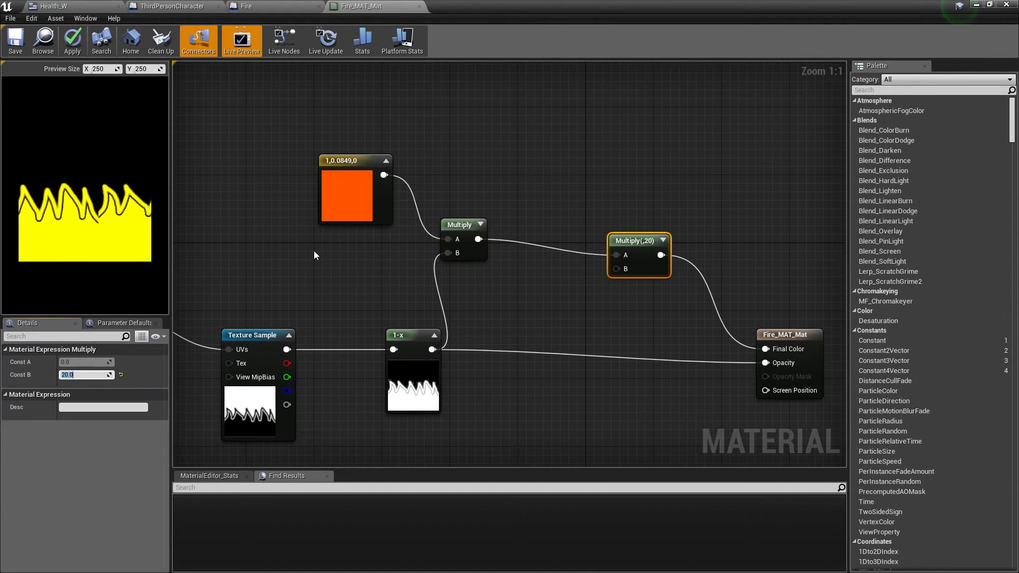
text(50)
key(Return)
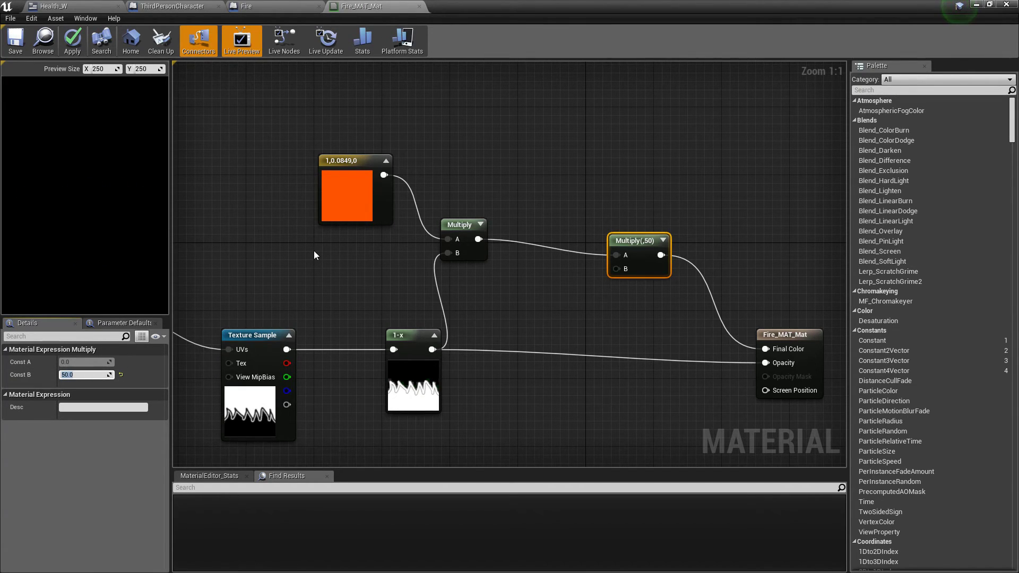
Step: Expand the second Multiply node's preview and try Const B values of 1000 and 0
click(663, 241)
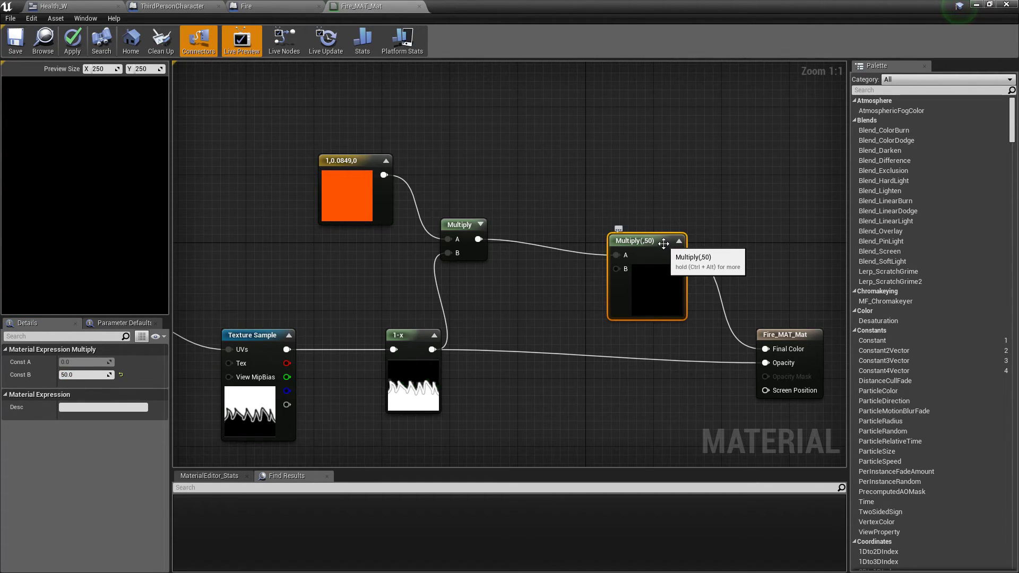
drag(664, 243, 632, 244)
click(88, 374)
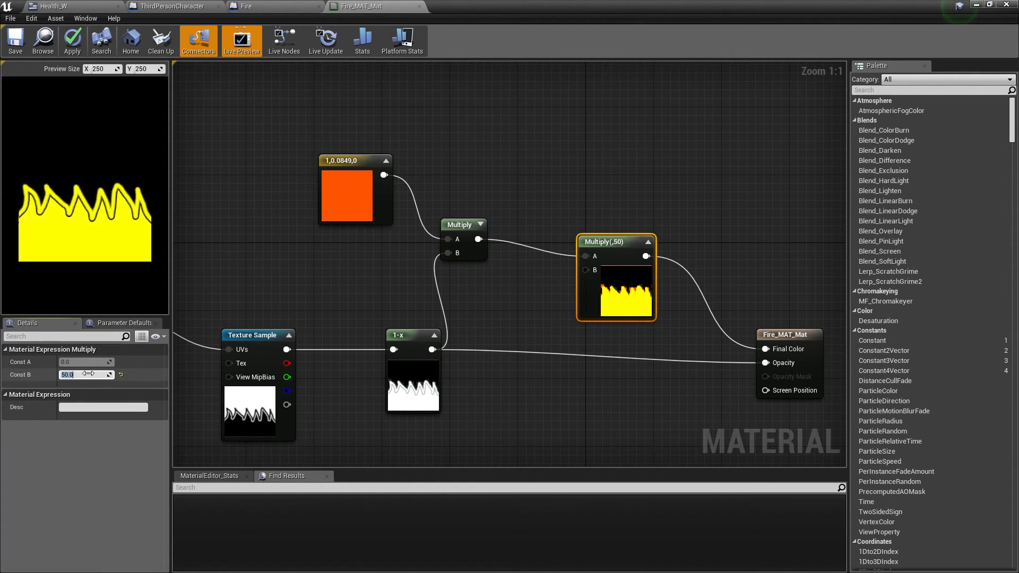
text(1000)
key(Return)
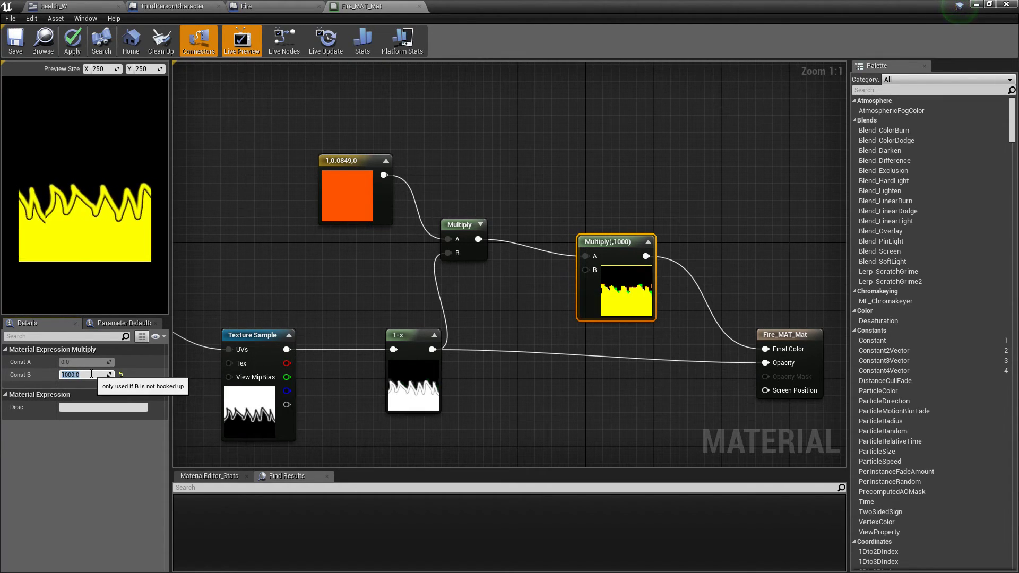
text(0)
key(Return)
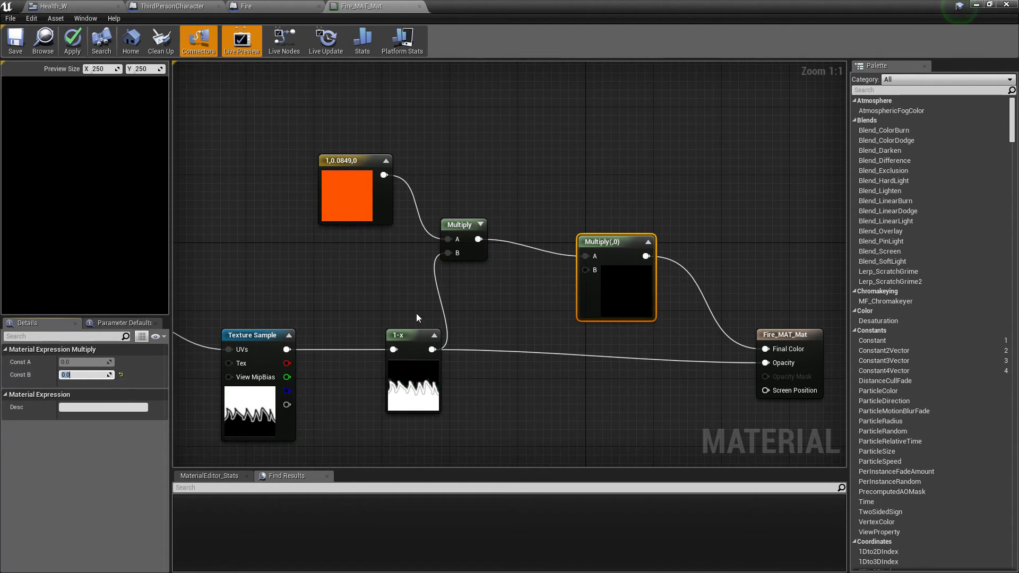
Step: Delete the second Multiply node and reconnect the remaining Multiply output to Final Color
click(647, 285)
click(636, 287)
key(Delete)
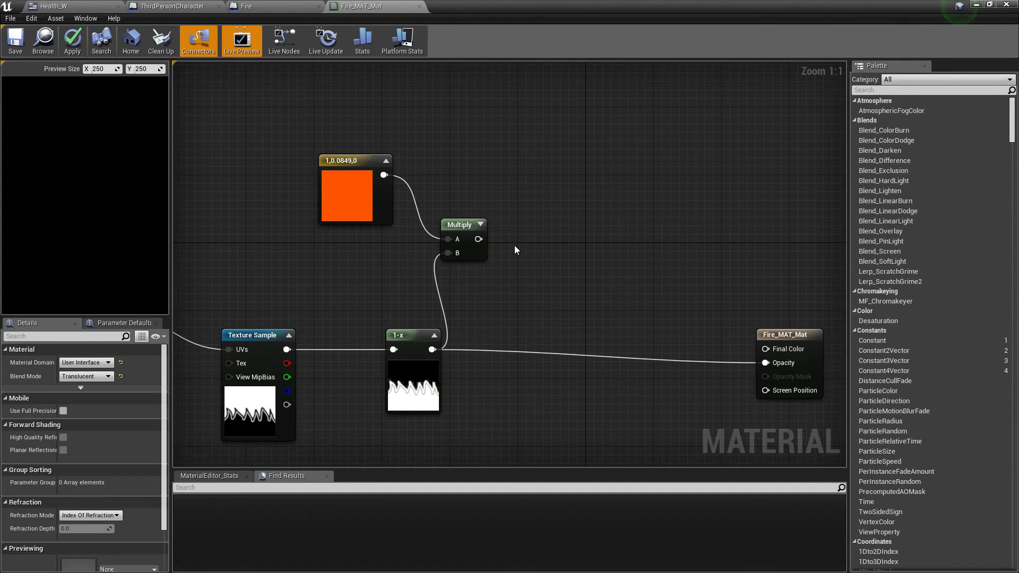
drag(478, 239, 765, 348)
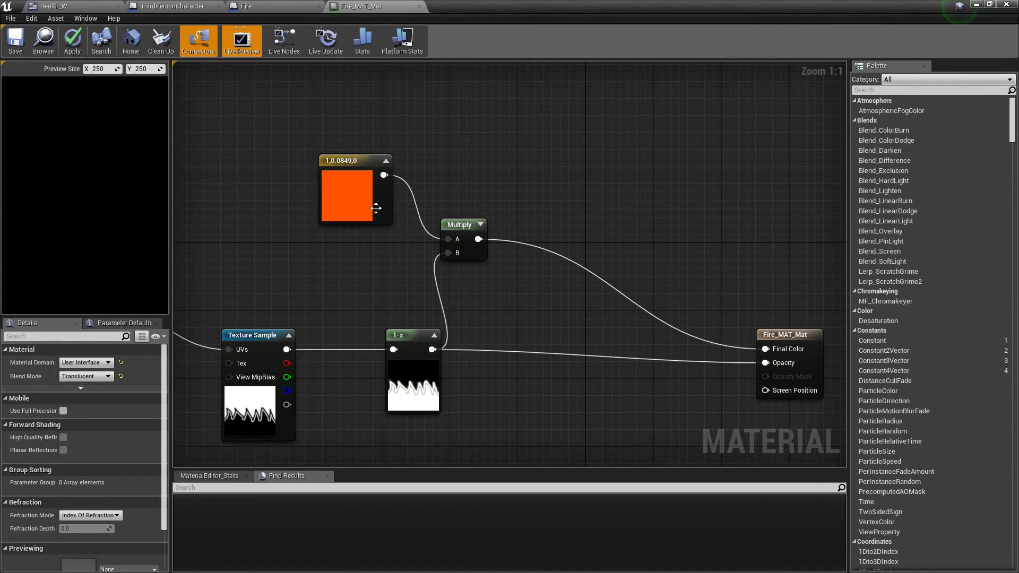
Step: Set the orange colour constant's R to 50 and G to 0.08, and apply the material changes
click(323, 184)
click(90, 374)
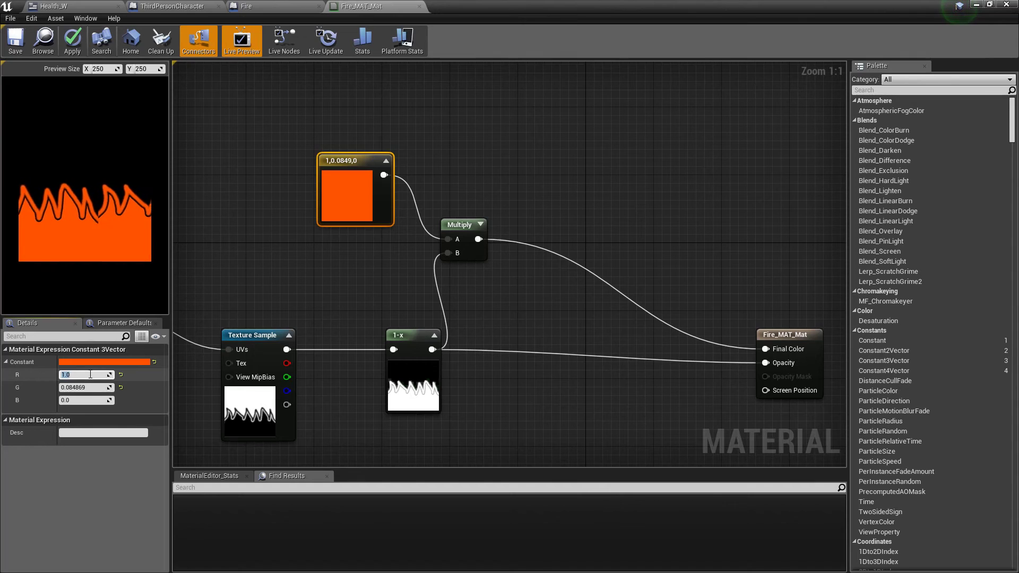
text(50)
key(Tab)
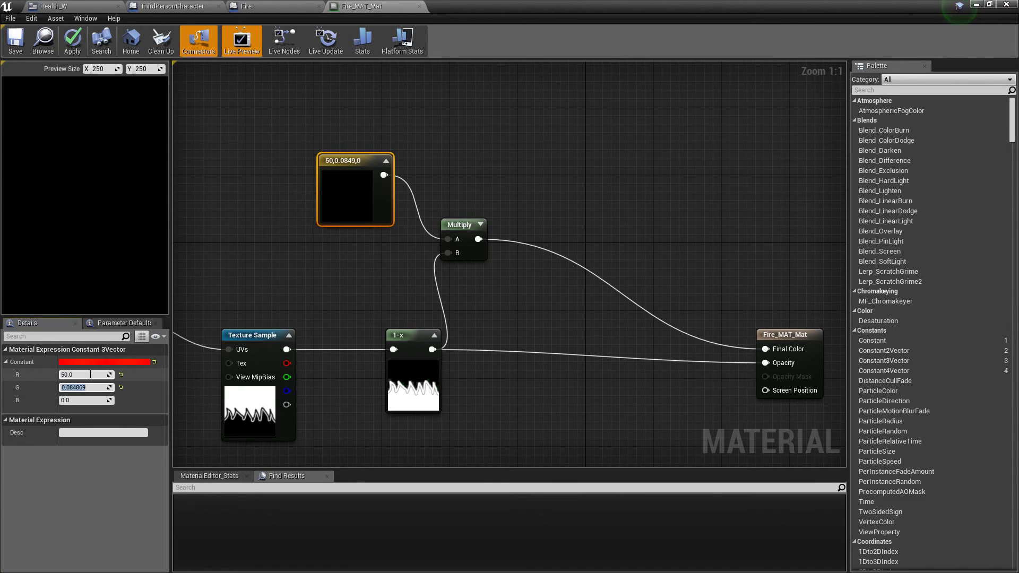
text(.8)
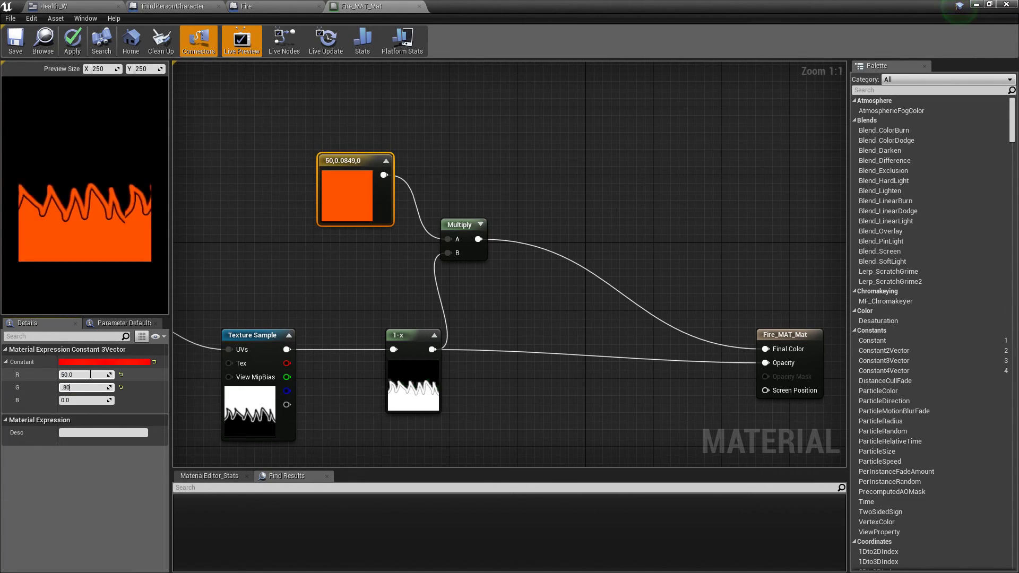
text(8)
key(Tab)
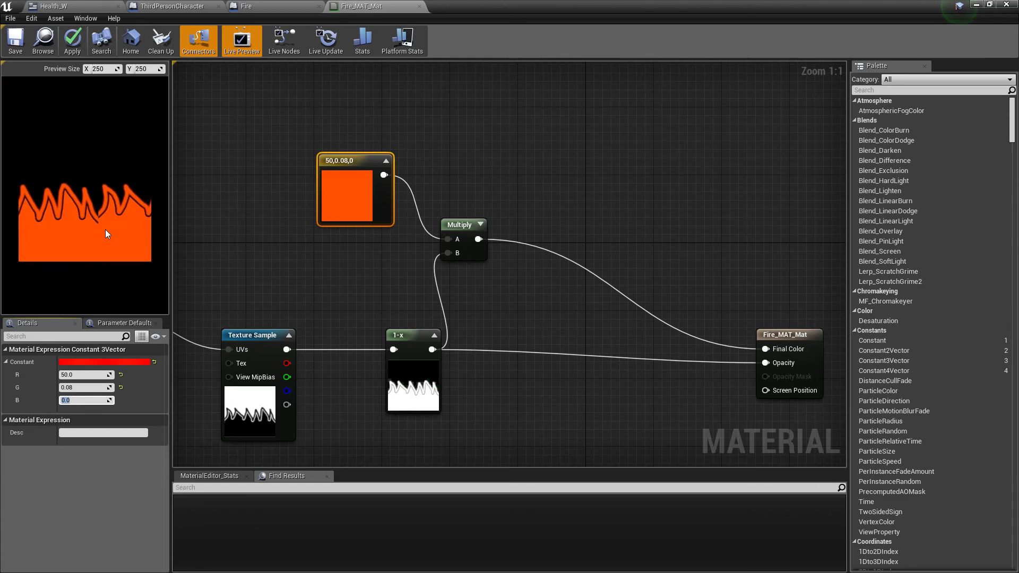
click(117, 245)
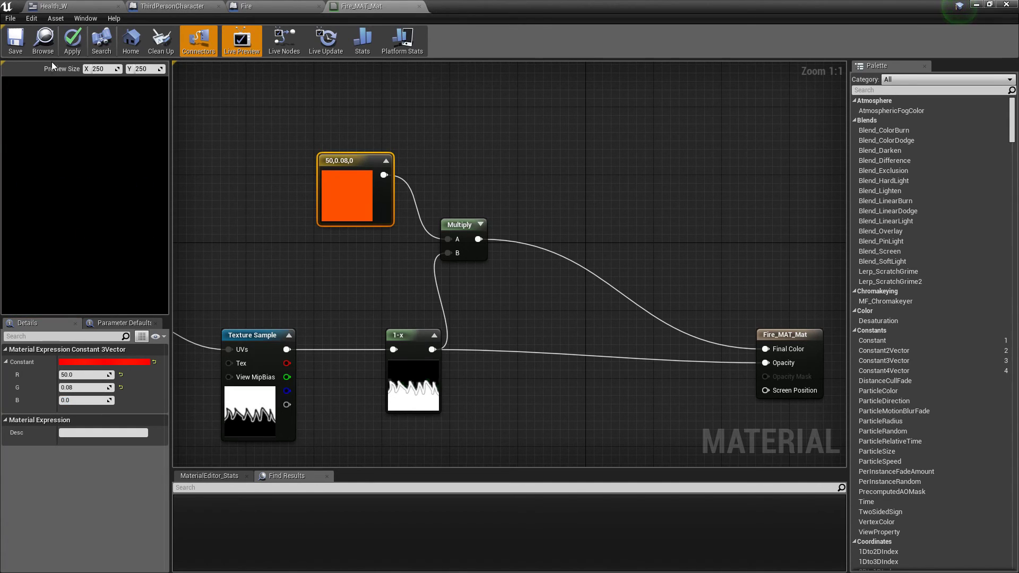
click(67, 47)
click(536, 122)
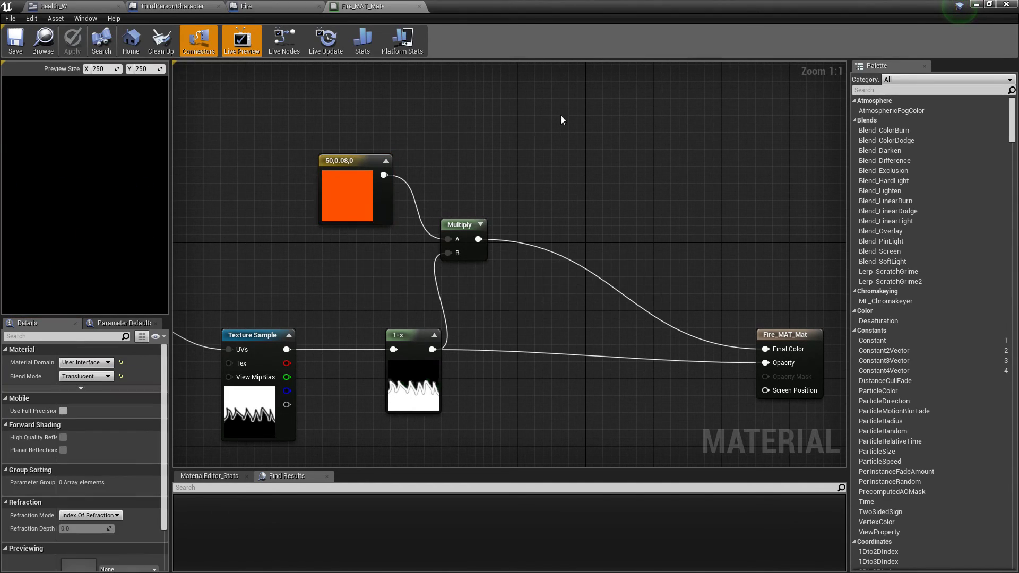
Step: Move the Fire_MAT_Mat result node slightly upward, check the Material Domain options and apply the material
drag(798, 329, 798, 321)
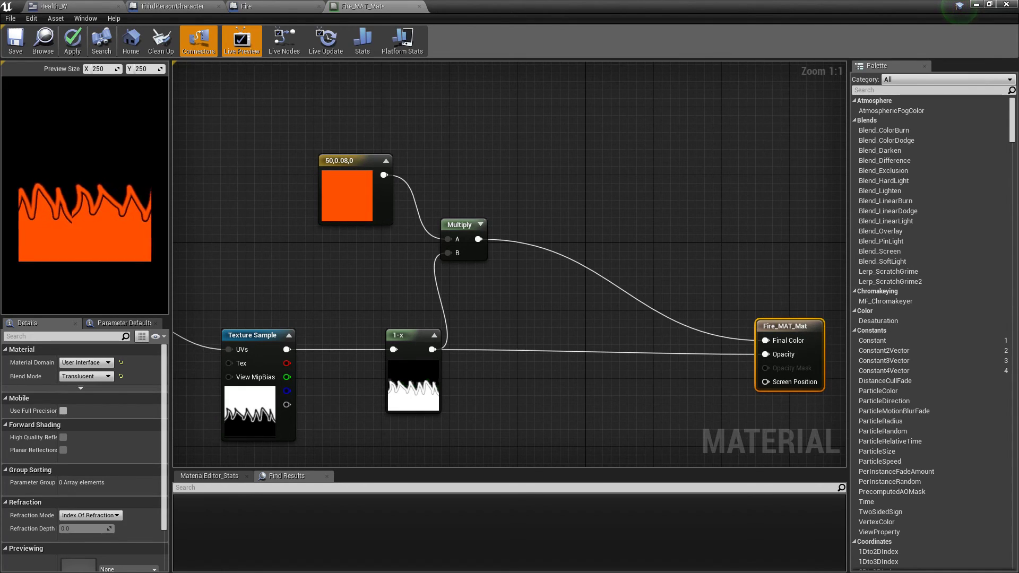
click(98, 362)
click(98, 363)
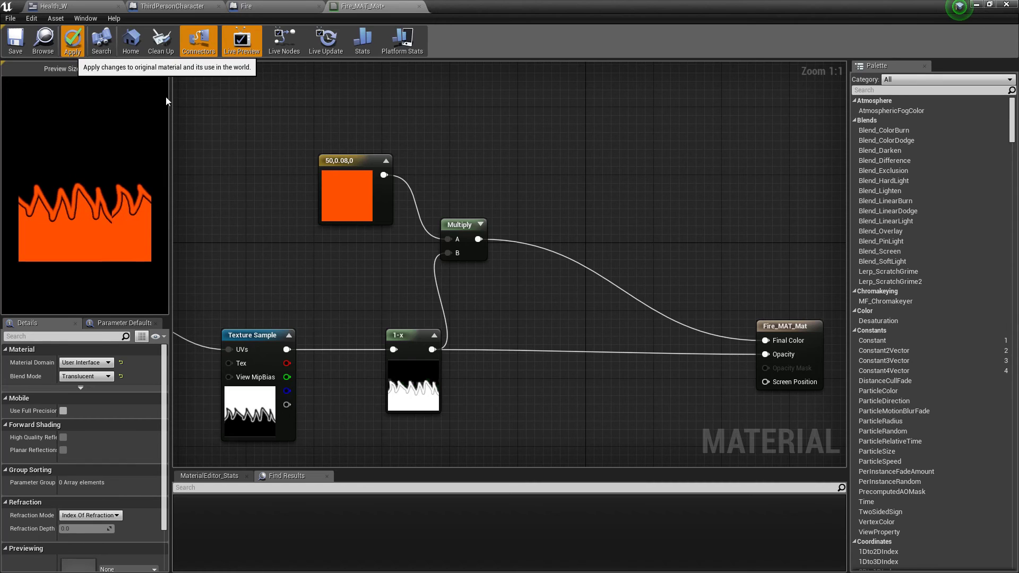
Step: Play the level from the ThirdPersonCharacter blueprint, walk into the Fire actor to test the flame image, and stop the preview
click(171, 6)
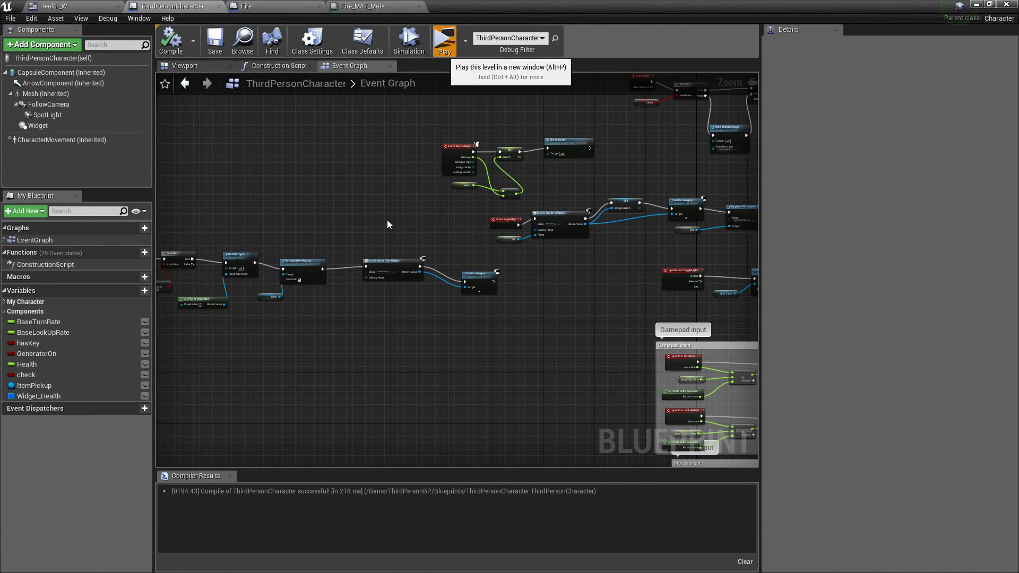
key(w)
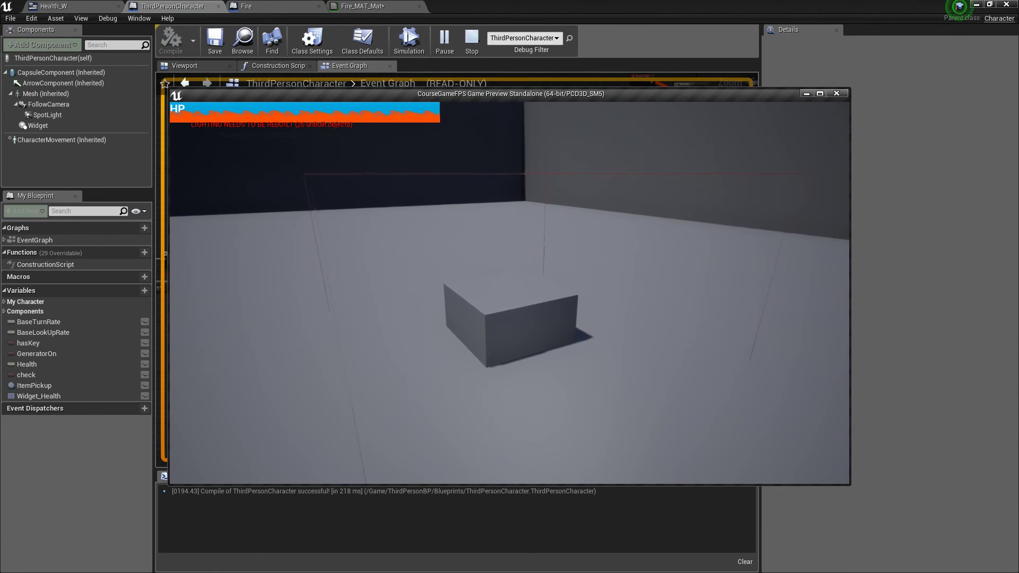
key(w)
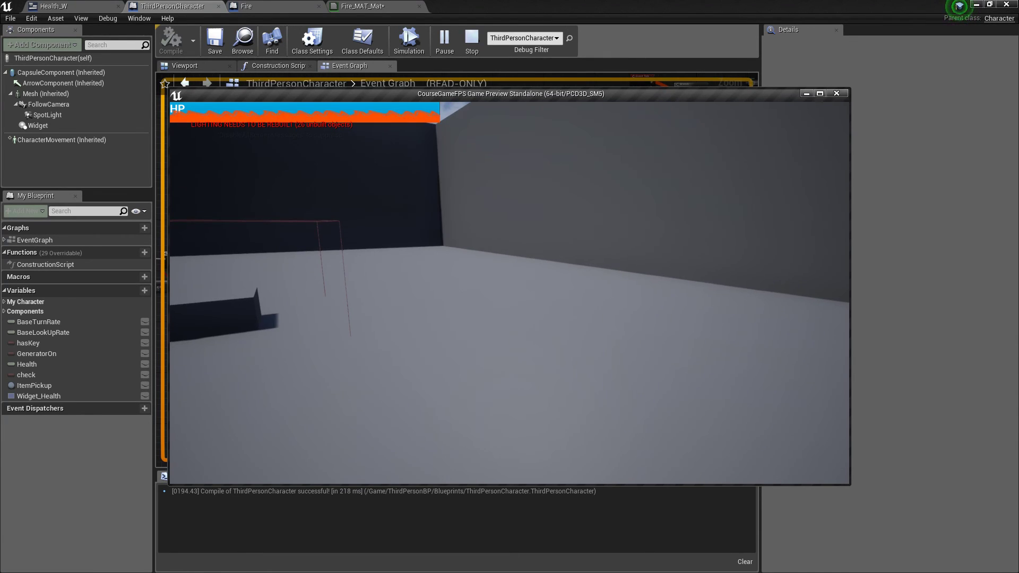
key(Escape)
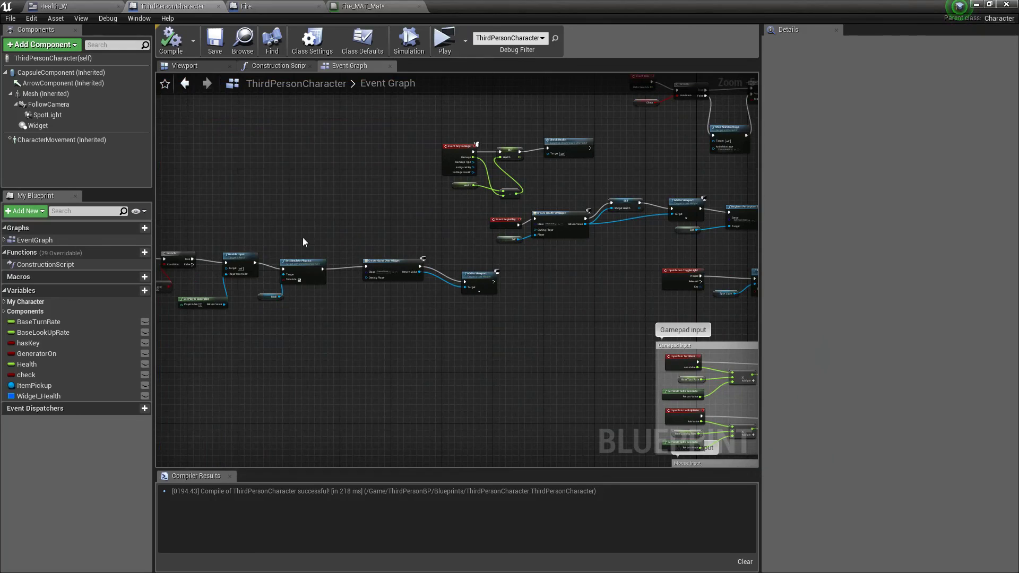
right_drag(339, 390, 356, 346)
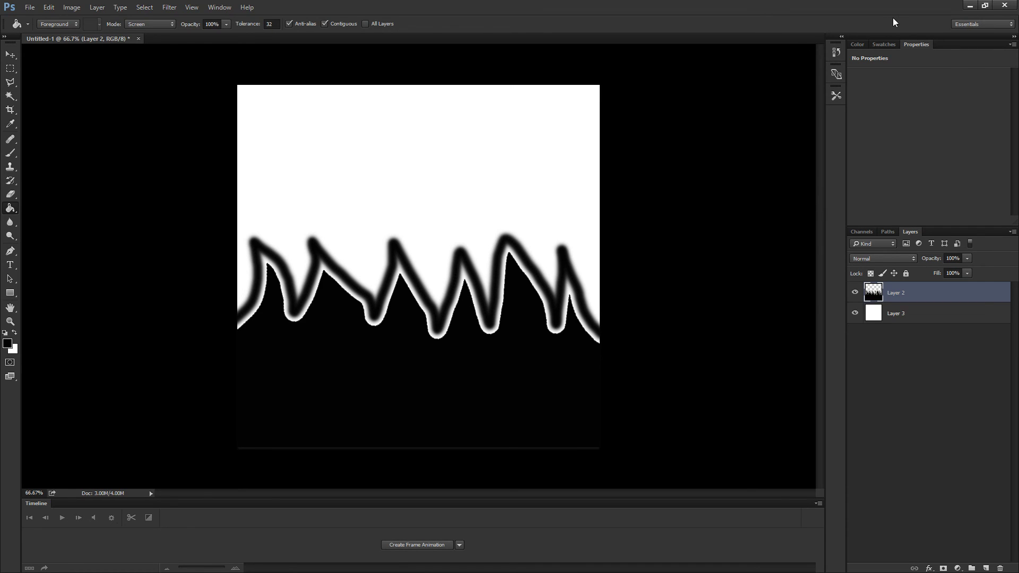
click(969, 6)
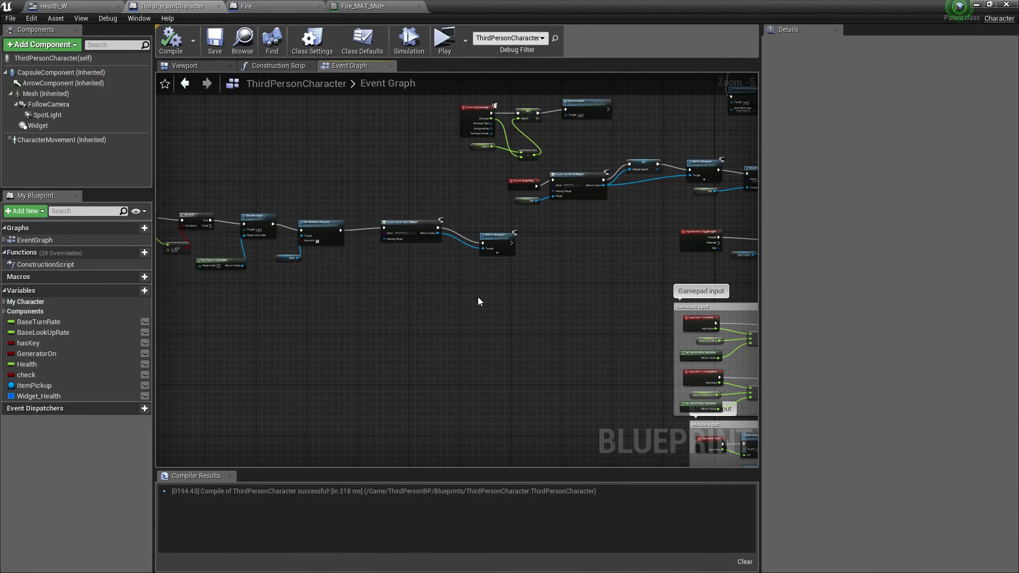
right_drag(554, 298, 652, 280)
right_drag(337, 324, 412, 339)
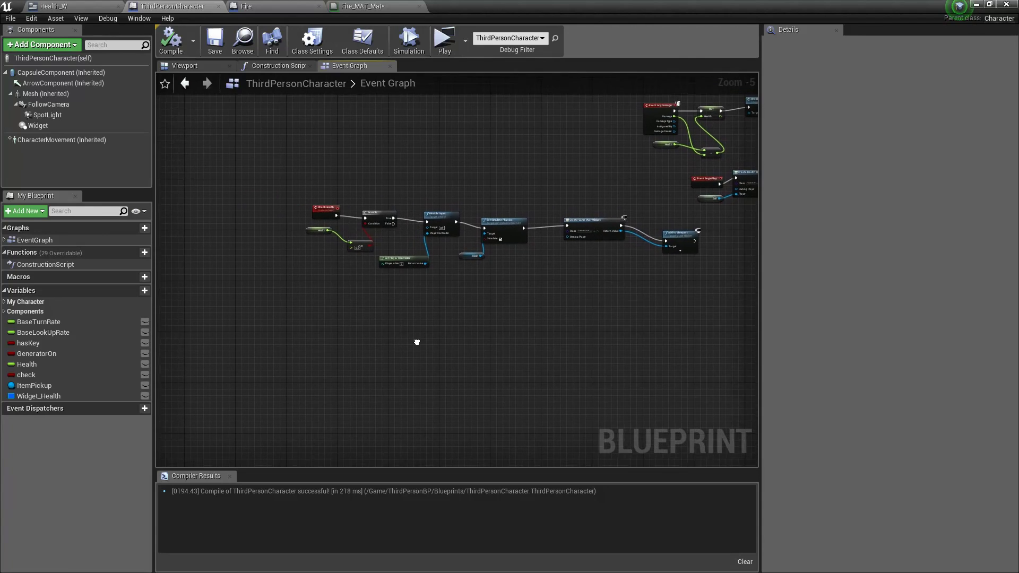
click(278, 4)
click(362, 6)
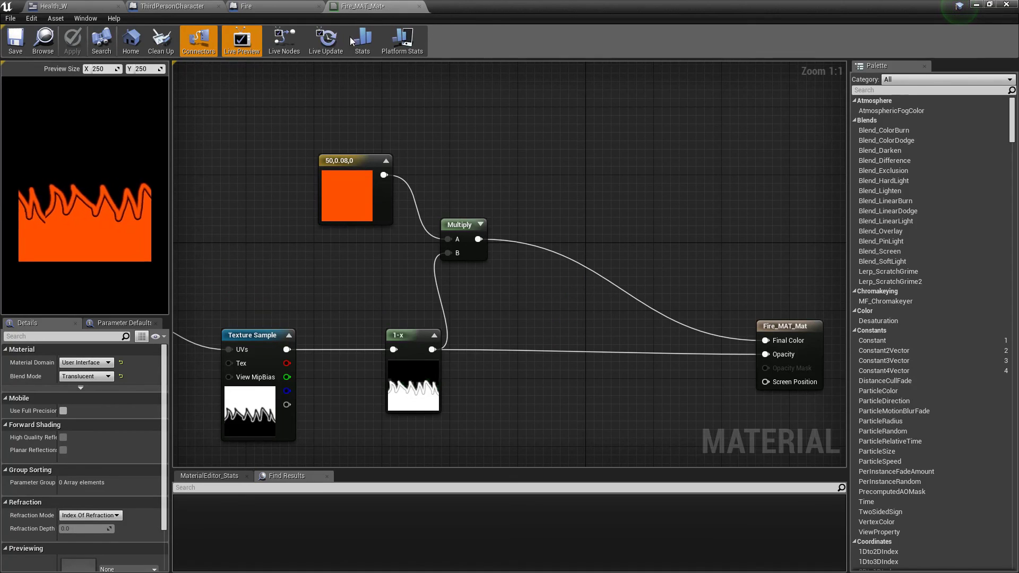
Step: Show the Health_W widget in Designer view and select the Image_0 flame image
click(69, 6)
right_drag(414, 207, 603, 211)
click(923, 41)
click(53, 252)
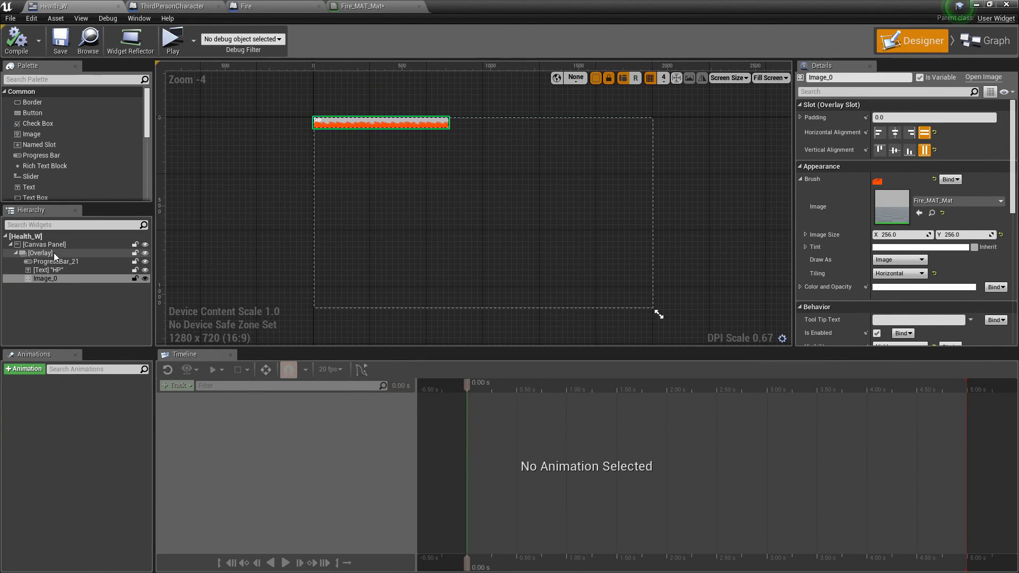
click(42, 279)
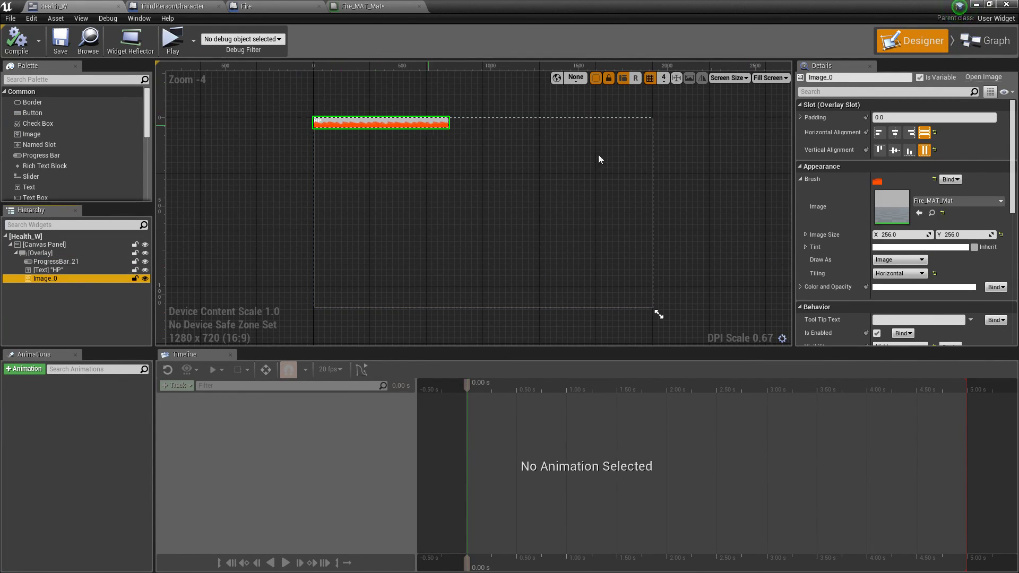